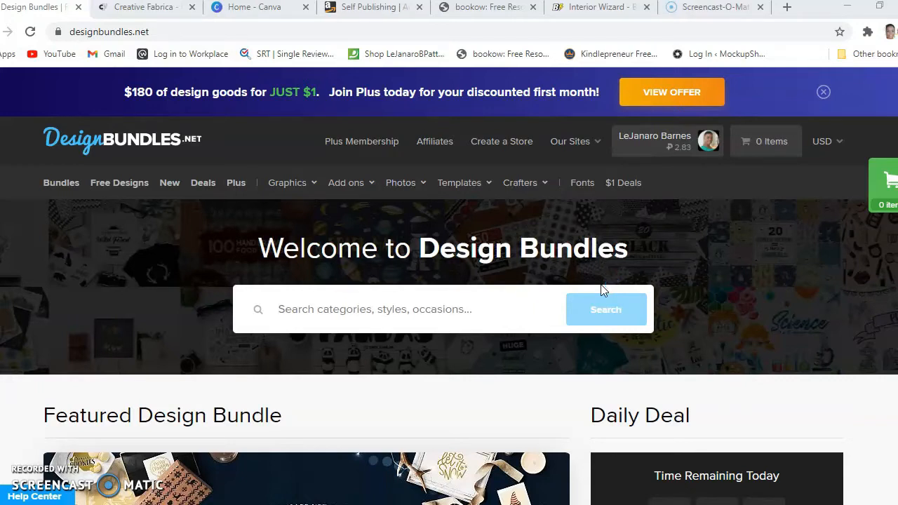
# - Open the account's purchases on Design Bundles and look through the list of bought designs
pyautogui.moveTo(655, 145)
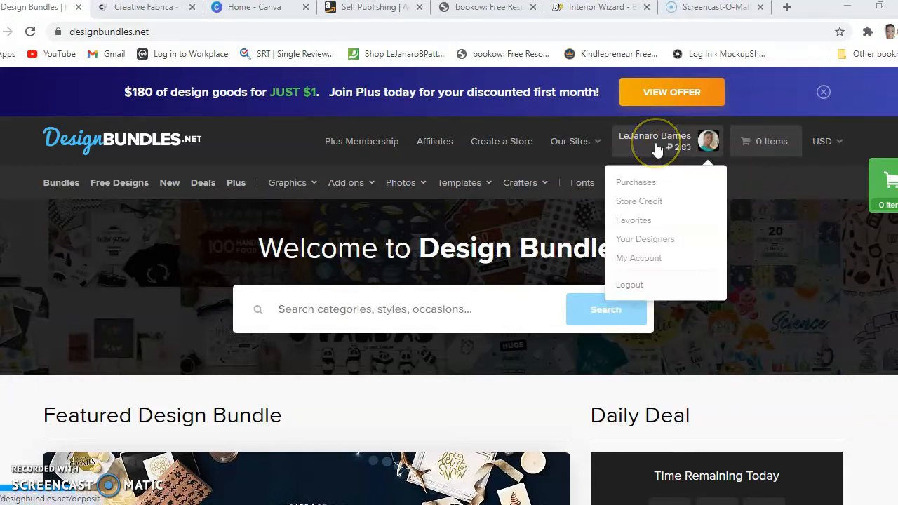
pyautogui.click(643, 183)
pyautogui.click(622, 287)
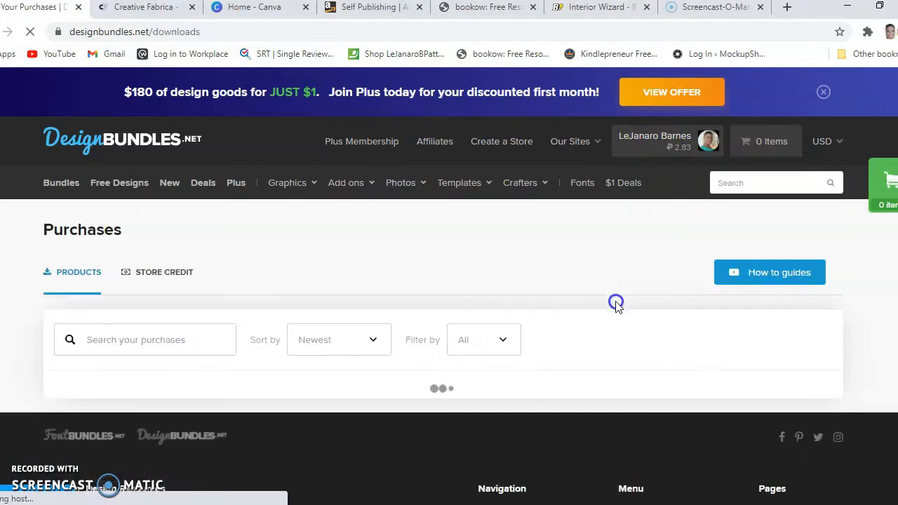
pyautogui.scroll(-3, 575, 325)
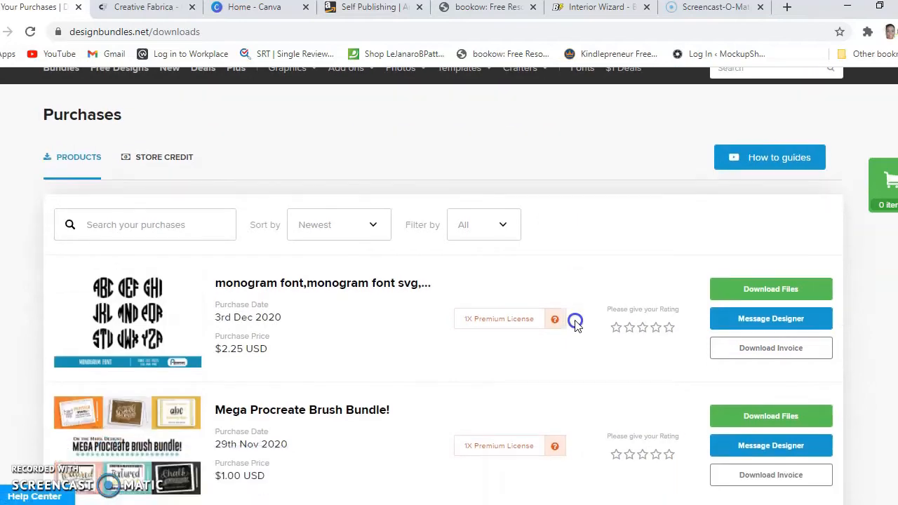
pyautogui.scroll(-2, 449, 361)
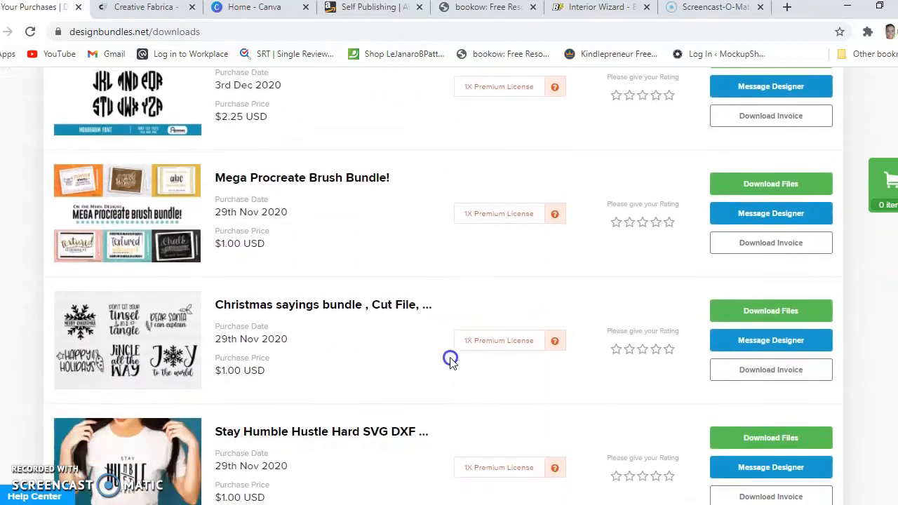
pyautogui.scroll(-6, 450, 359)
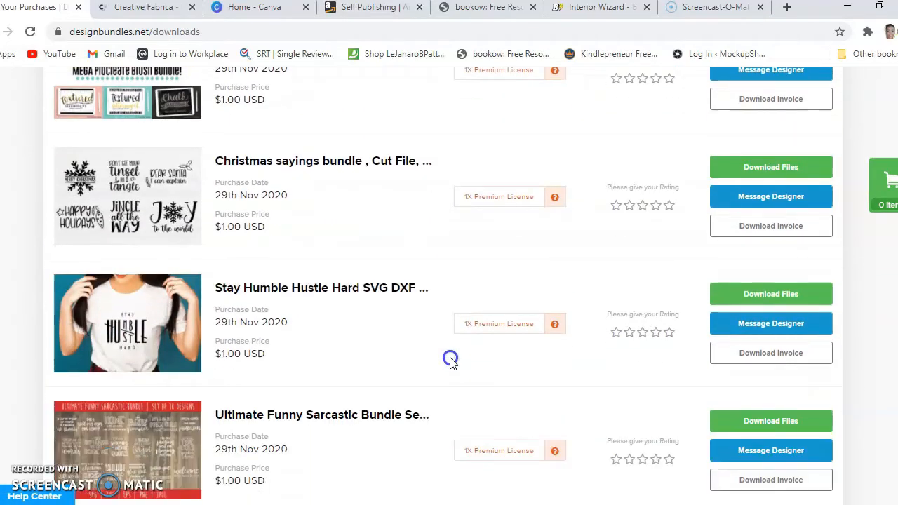
pyautogui.scroll(-8, 450, 359)
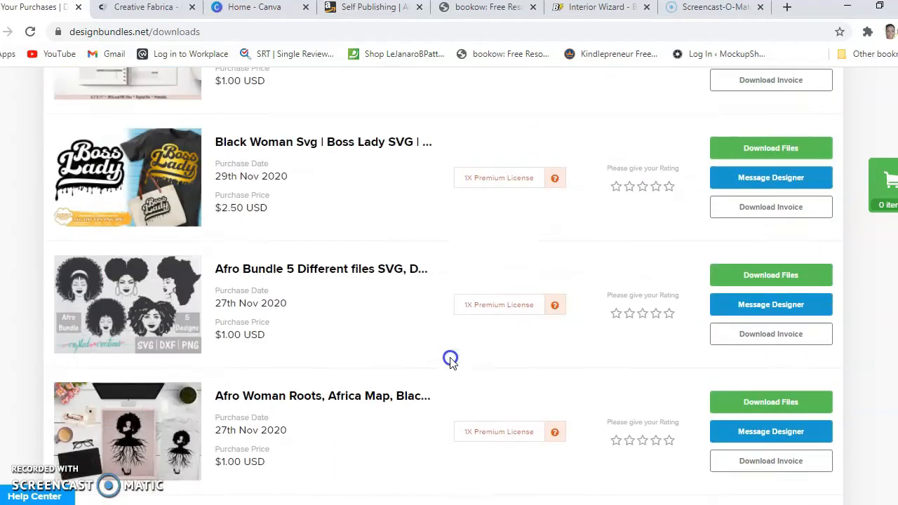
pyautogui.scroll(-3, 450, 359)
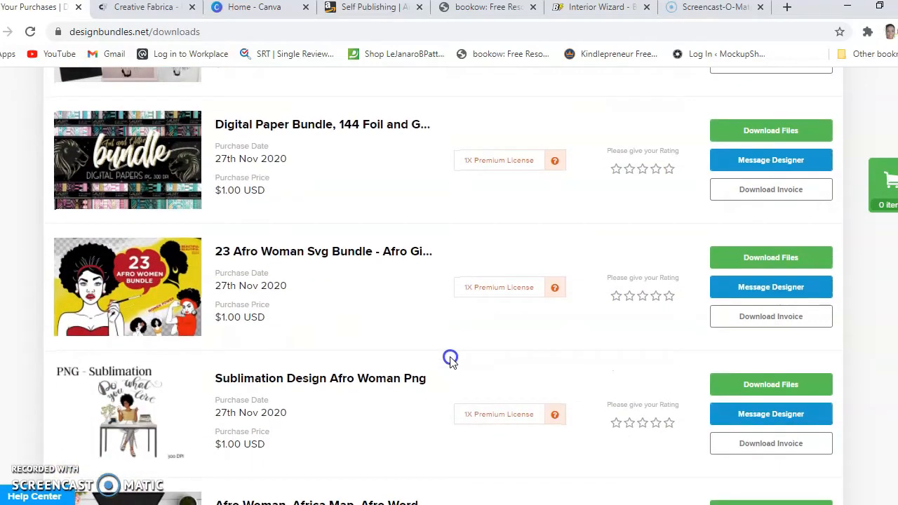
pyautogui.scroll(-3, 450, 360)
# - Open the purchased Afro Woman, Africa Map, Afro Words product page and review its premium license and commercial use details
pyautogui.click(388, 295)
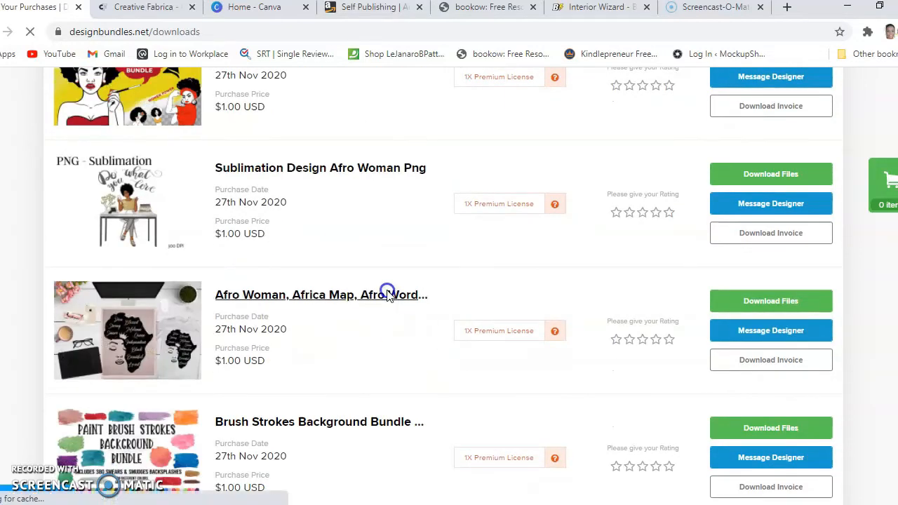
pyautogui.scroll(-1, 384, 341)
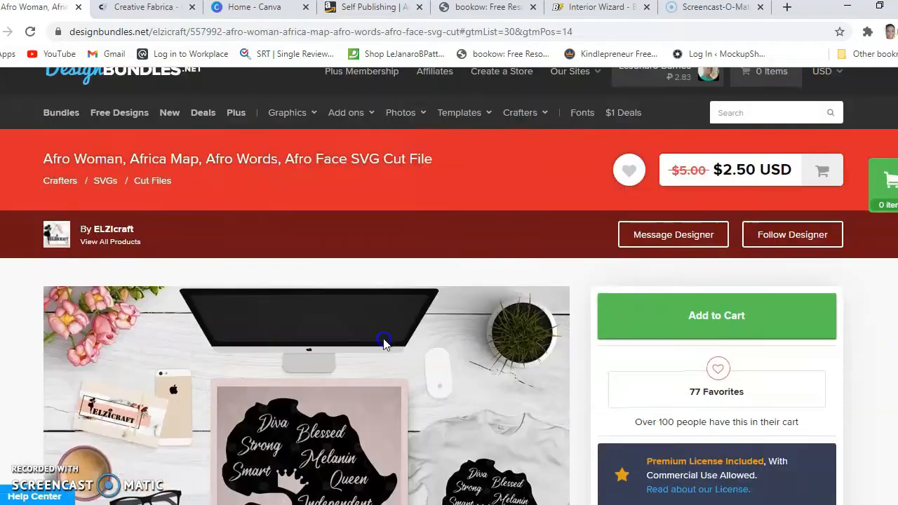
pyautogui.scroll(-3, 385, 341)
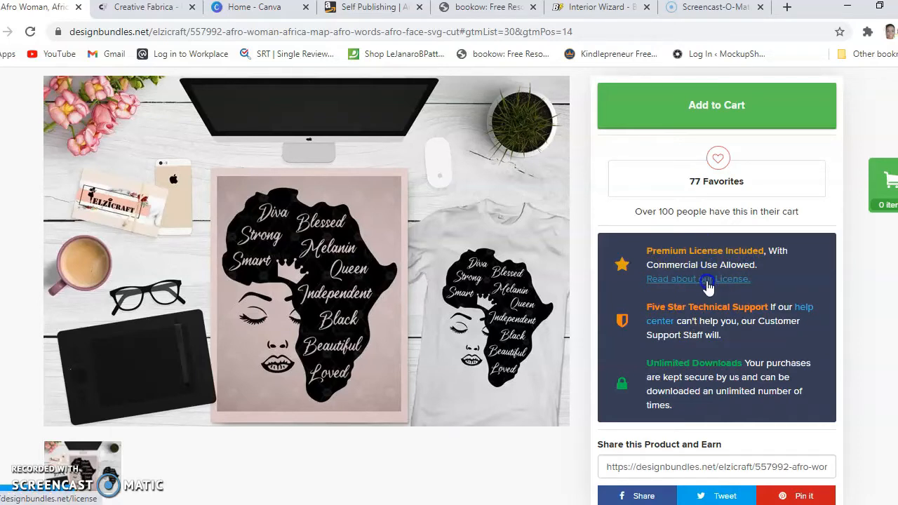
pyautogui.scroll(4, 705, 284)
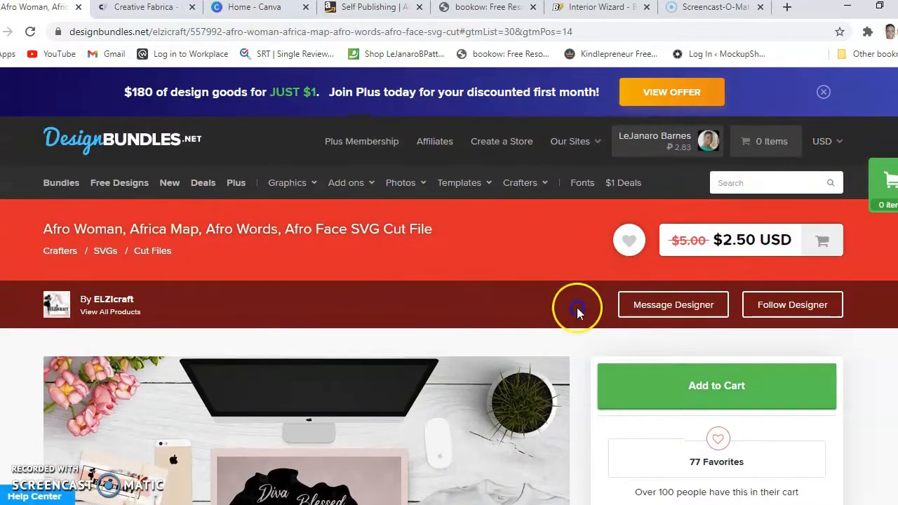
# - Switch to the Creative Fabrica site and look over the offers on its homepage
pyautogui.click(158, 7)
pyautogui.moveTo(105, 128)
pyautogui.scroll(-1, 531, 341)
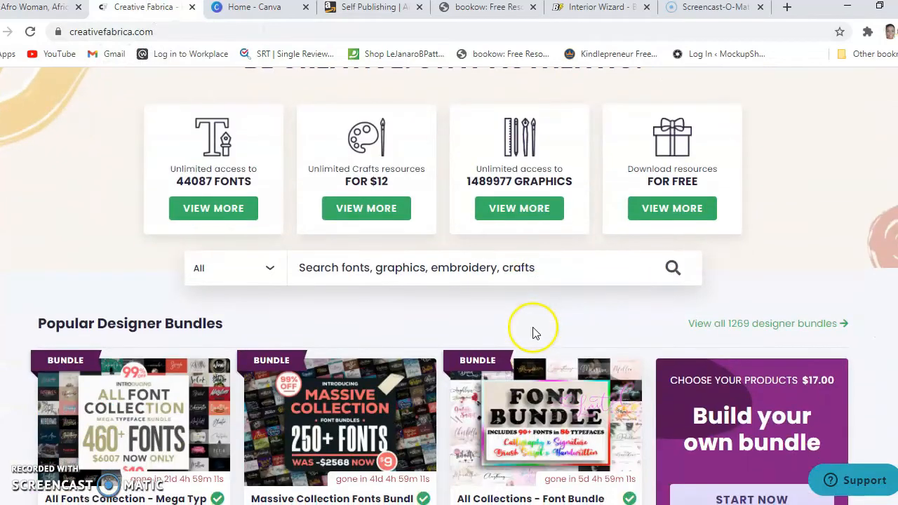
pyautogui.scroll(1, 534, 328)
pyautogui.scroll(1, 534, 332)
# - Open the Creative Fabrica account's downloads and license keys overview and look through the first page of files
pyautogui.moveTo(641, 96)
pyautogui.click(609, 156)
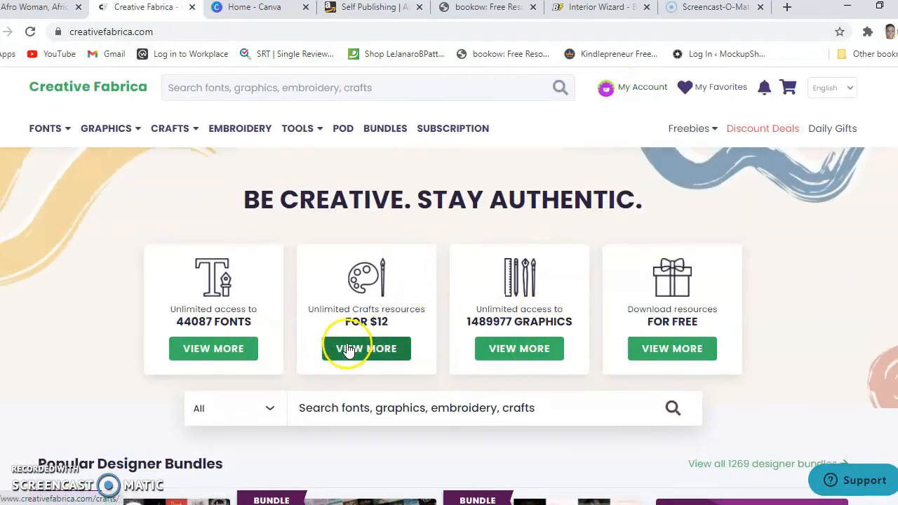
pyautogui.moveTo(635, 88)
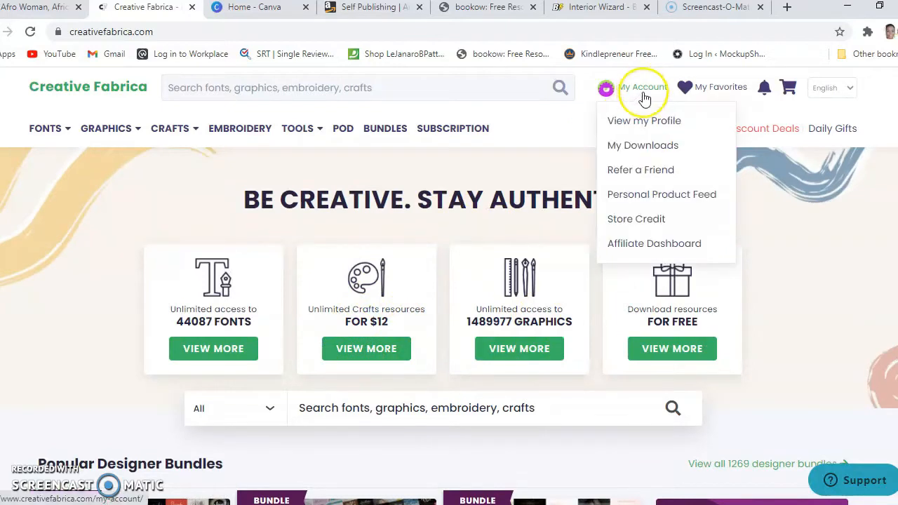
pyautogui.click(627, 148)
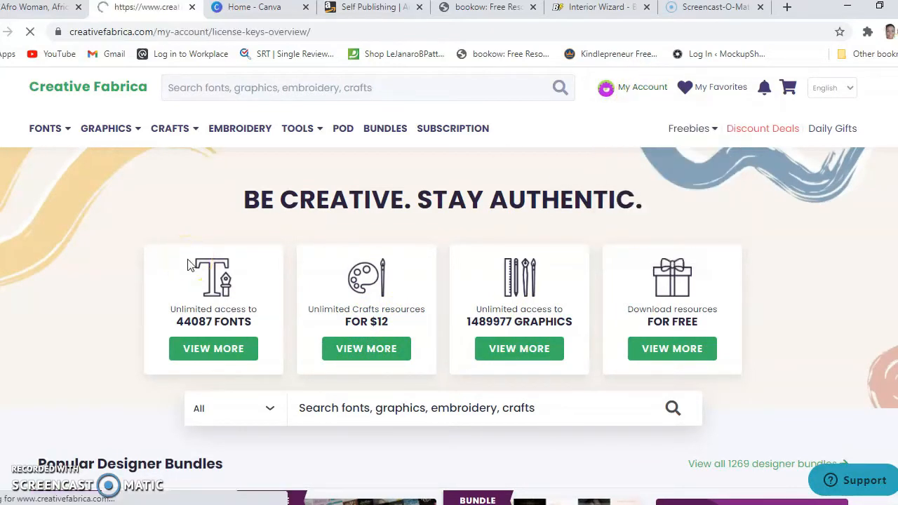
pyautogui.scroll(-2, 351, 290)
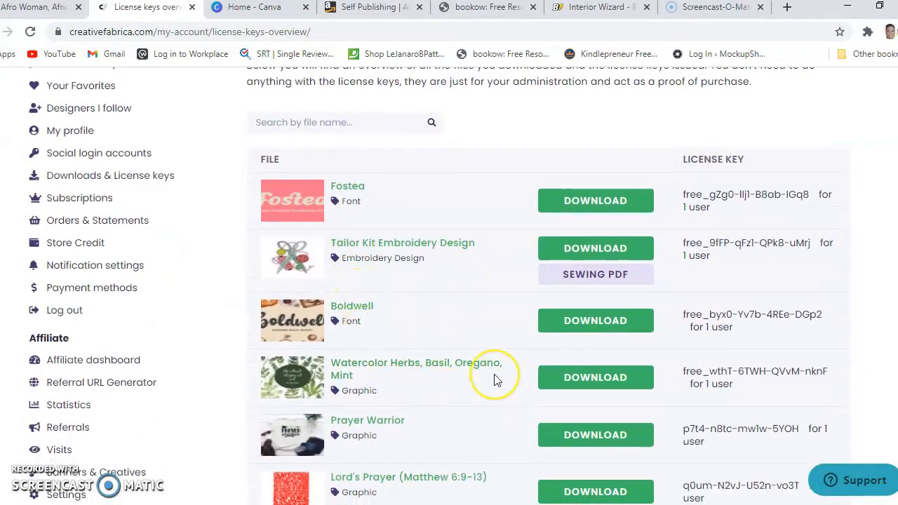
pyautogui.scroll(-7, 495, 379)
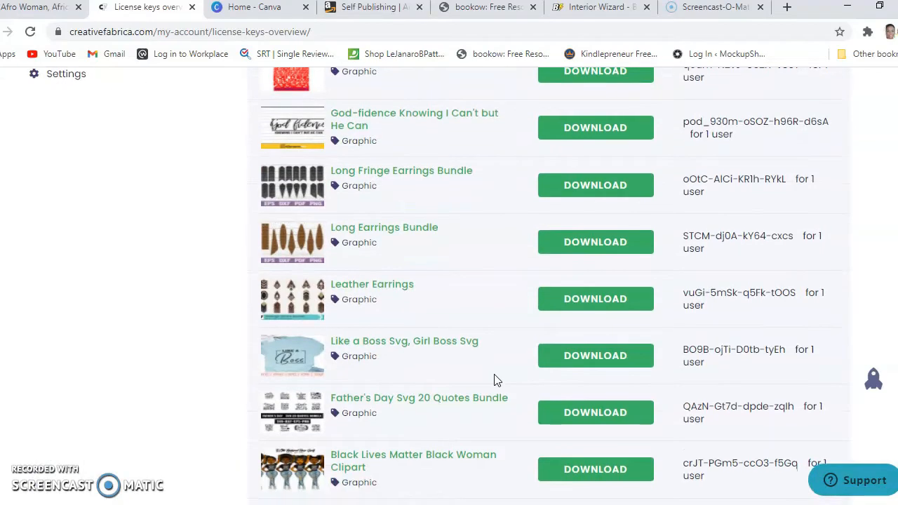
pyautogui.scroll(-4, 495, 379)
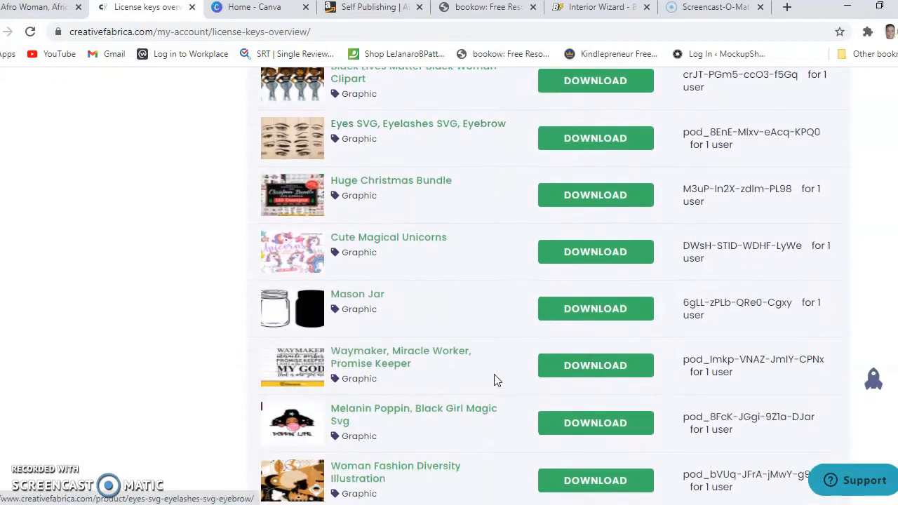
pyautogui.scroll(-2, 495, 379)
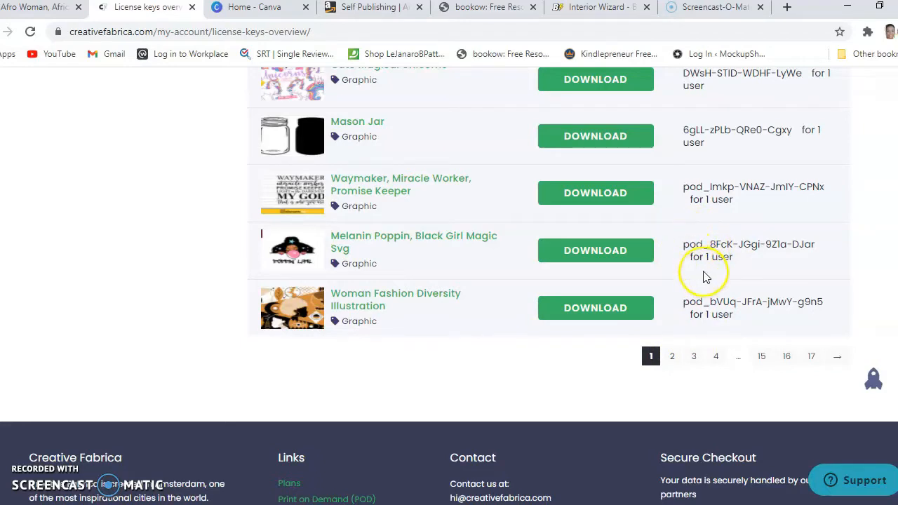
# - Open the Melanin Poppin, Black Girl Magic Svg product page and review its POD and commercial license information
pyautogui.click(361, 235)
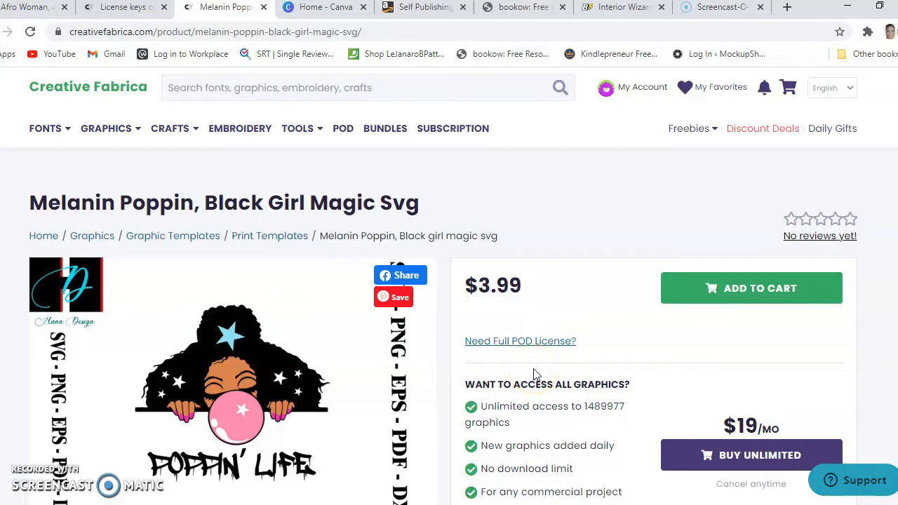
pyautogui.scroll(-1, 533, 373)
pyautogui.scroll(-1, 540, 379)
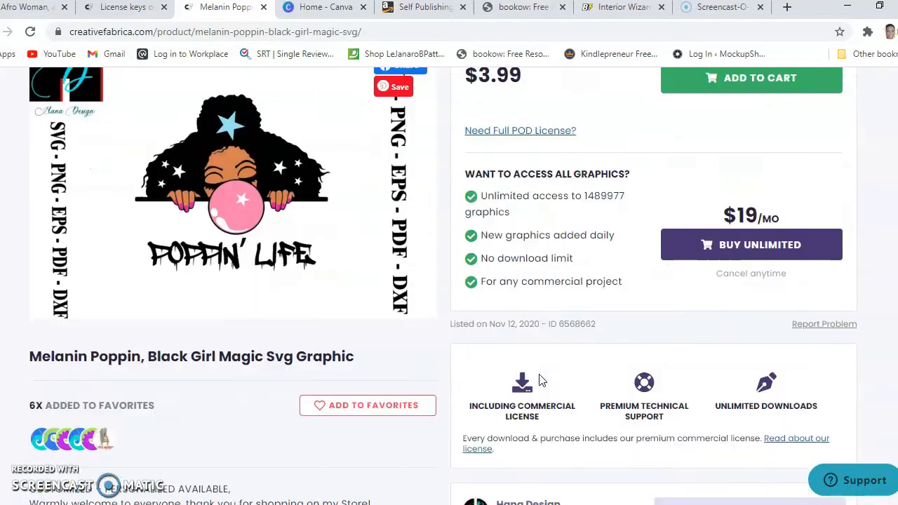
pyautogui.scroll(2, 539, 351)
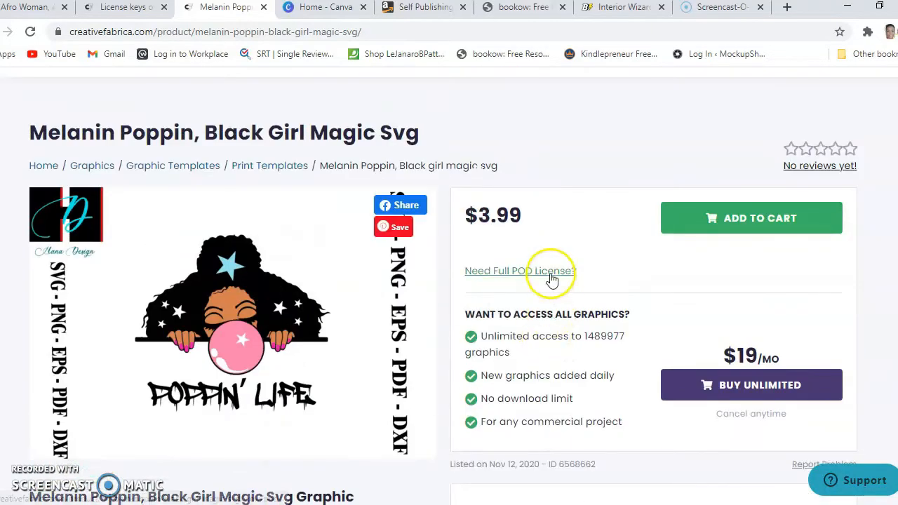
pyautogui.scroll(-3, 597, 330)
pyautogui.moveTo(578, 342)
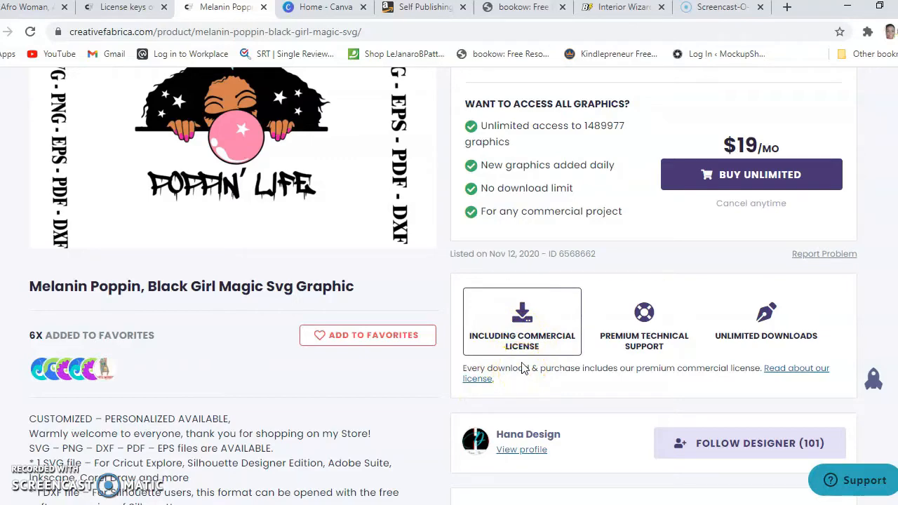
pyautogui.scroll(4, 414, 324)
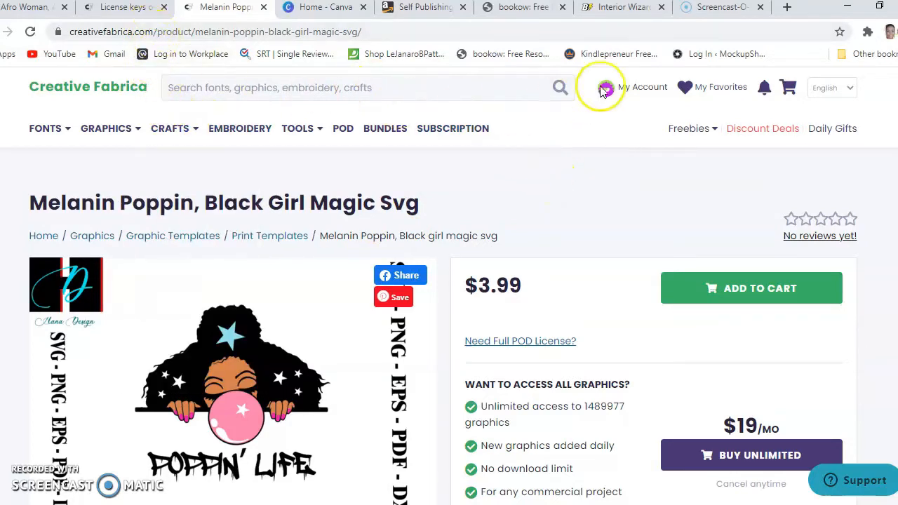
# - Return from the product page to the account's downloads overview and look through the downloaded files again
pyautogui.moveTo(634, 88)
pyautogui.click(614, 150)
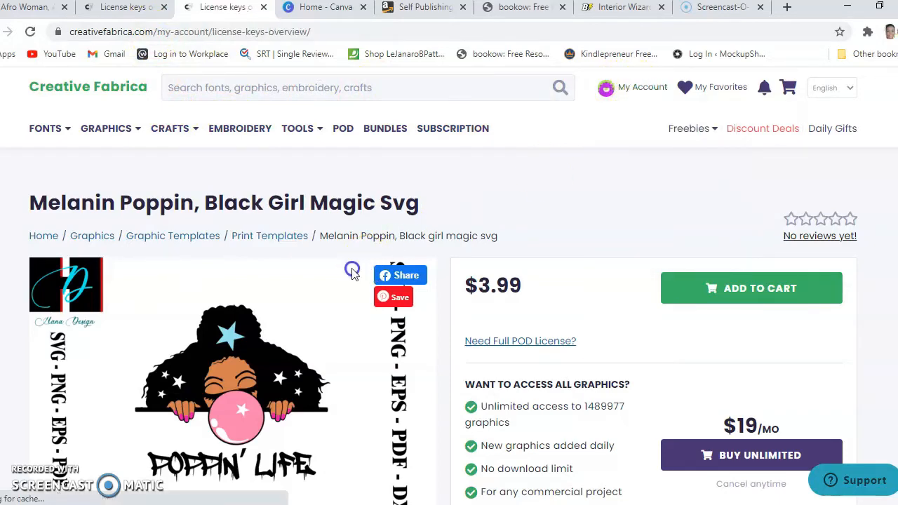
pyautogui.scroll(-2, 352, 272)
pyautogui.scroll(-2, 352, 272)
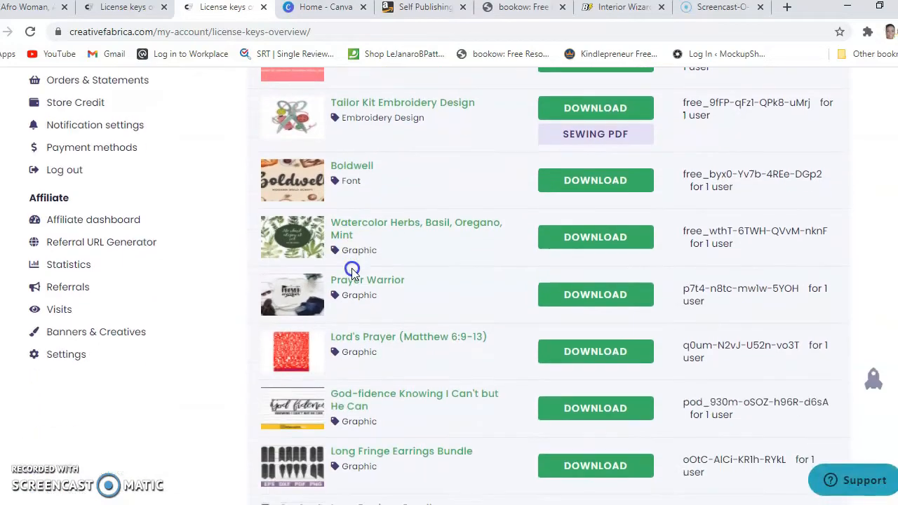
pyautogui.scroll(-4, 352, 272)
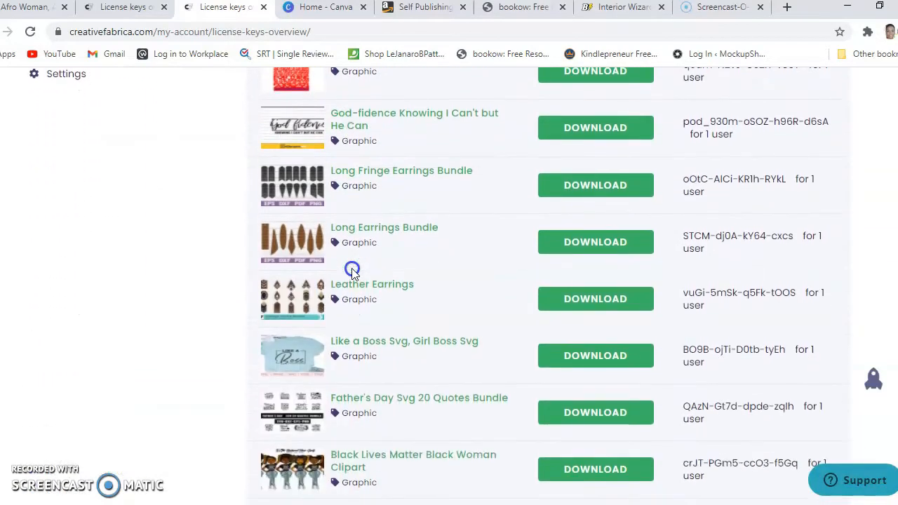
pyautogui.scroll(-3, 352, 273)
pyautogui.scroll(8, 352, 272)
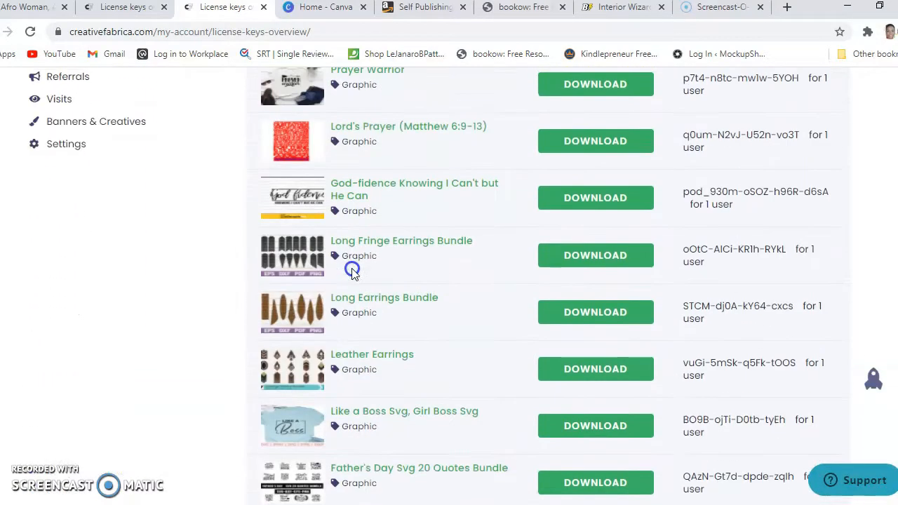
pyautogui.scroll(4, 353, 273)
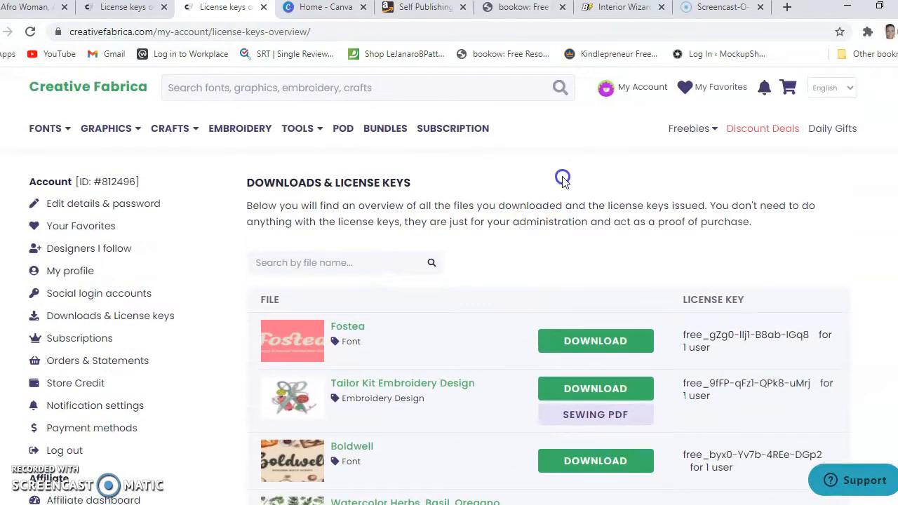
# - Close both Creative Fabrica downloads pages and bring up the Canva home page
pyautogui.click(125, 7)
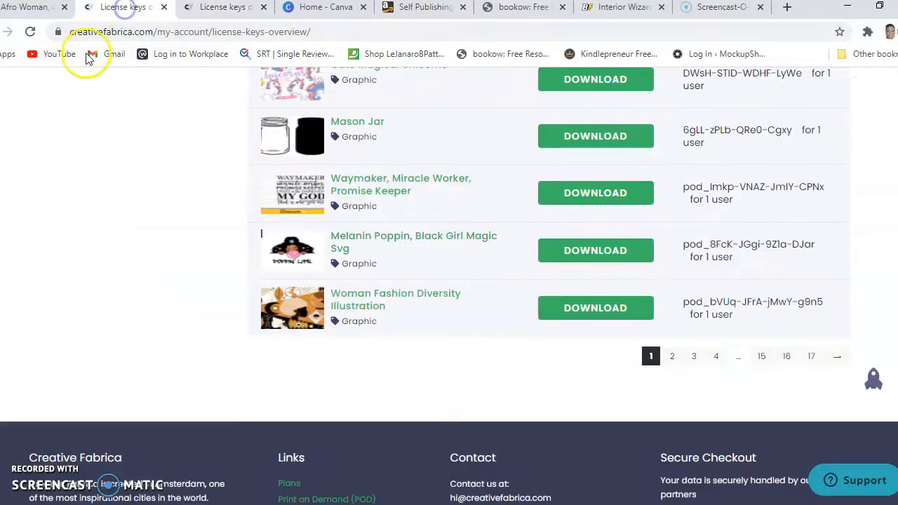
pyautogui.scroll(7, 147, 252)
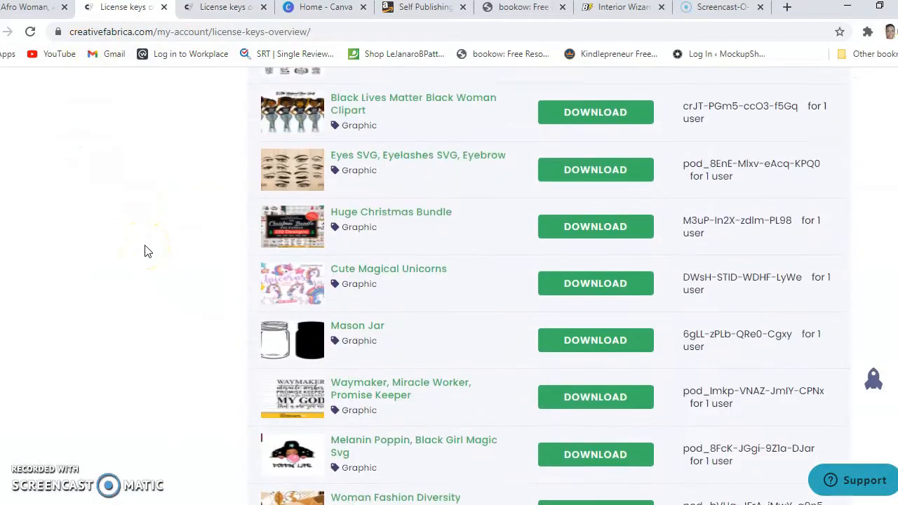
pyautogui.scroll(4, 148, 252)
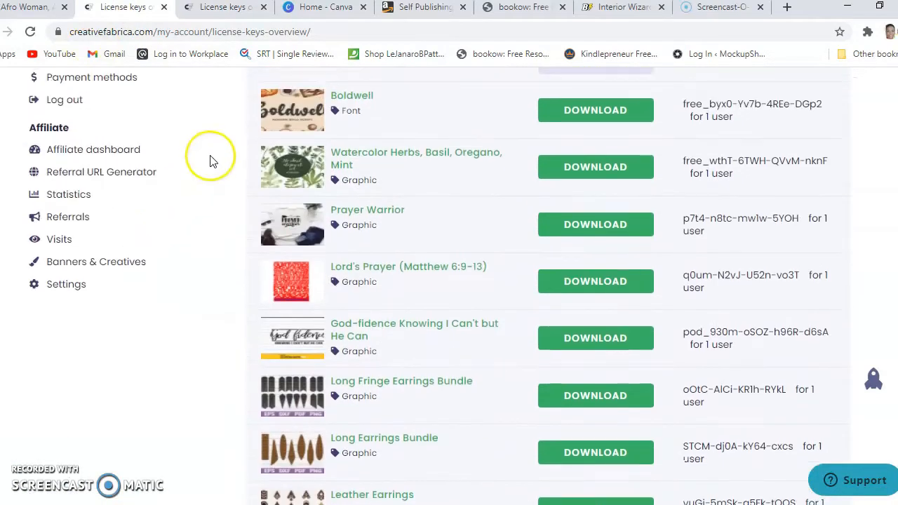
pyautogui.click(264, 7)
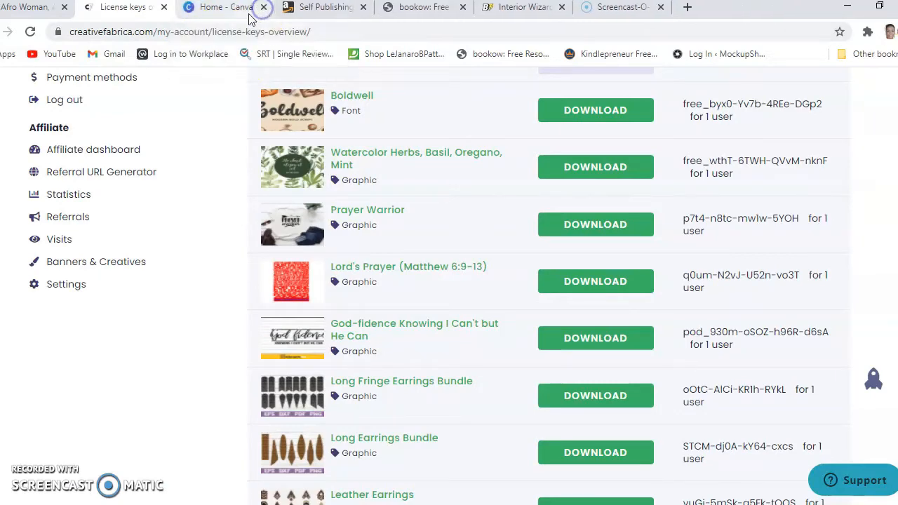
pyautogui.click(164, 8)
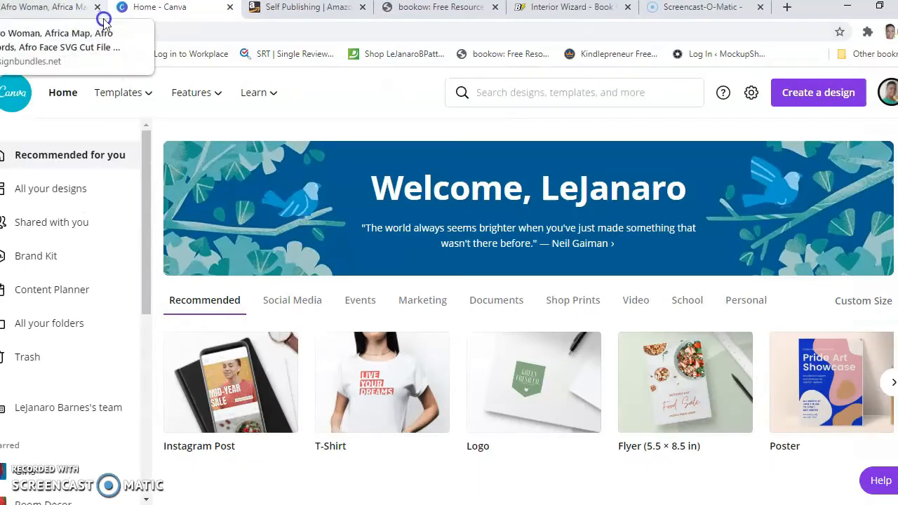
pyautogui.moveTo(209, 73)
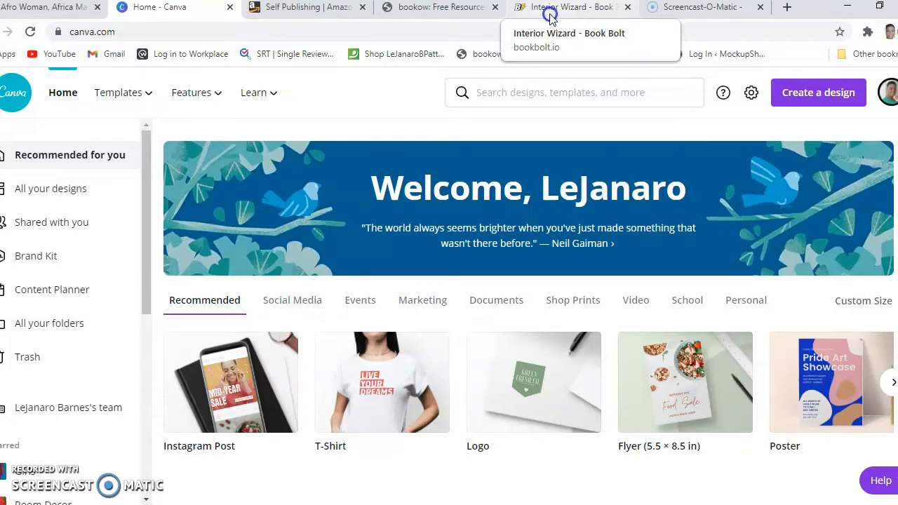
# - Bring up the Book Bolt Interior Generator and look through its free and members-only page templates
pyautogui.click(548, 20)
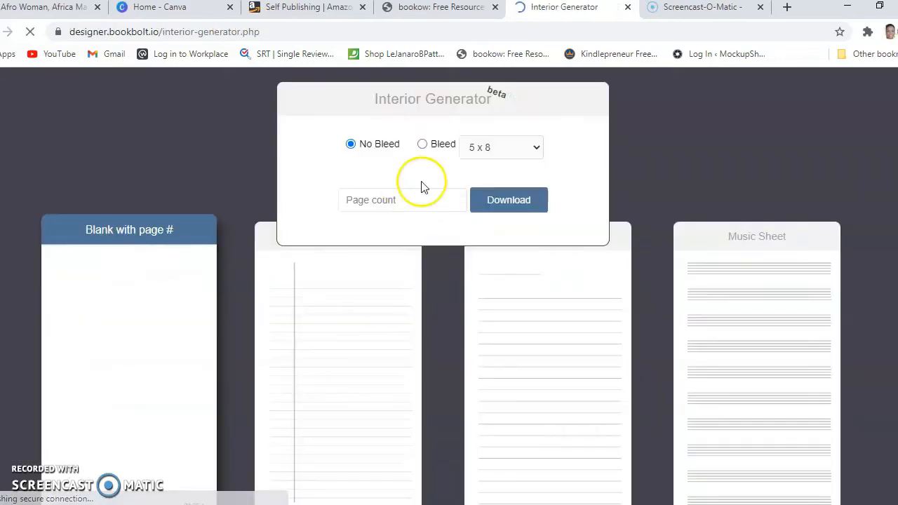
pyautogui.scroll(-3, 663, 335)
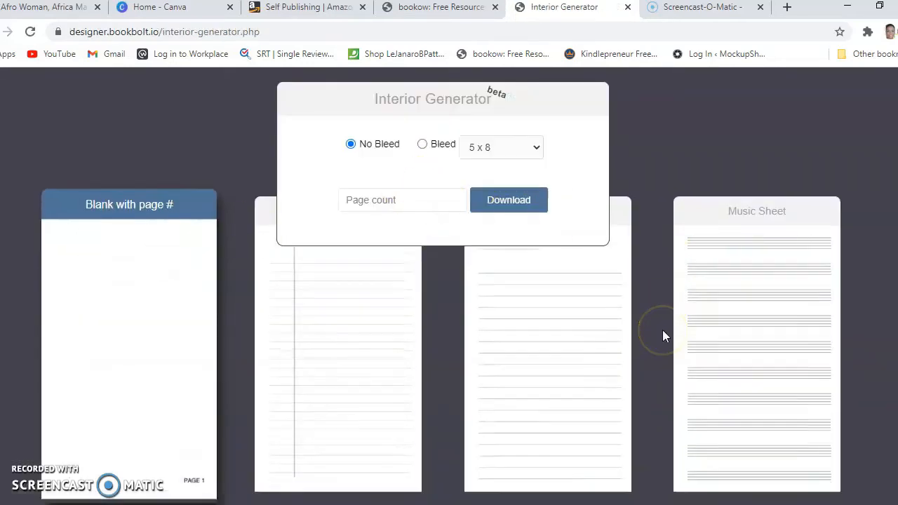
pyautogui.scroll(-1, 663, 336)
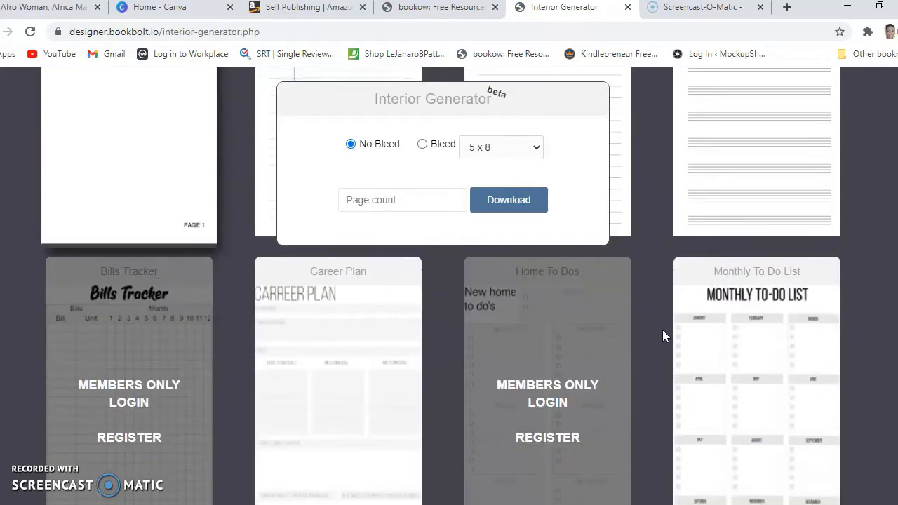
pyautogui.scroll(4, 662, 336)
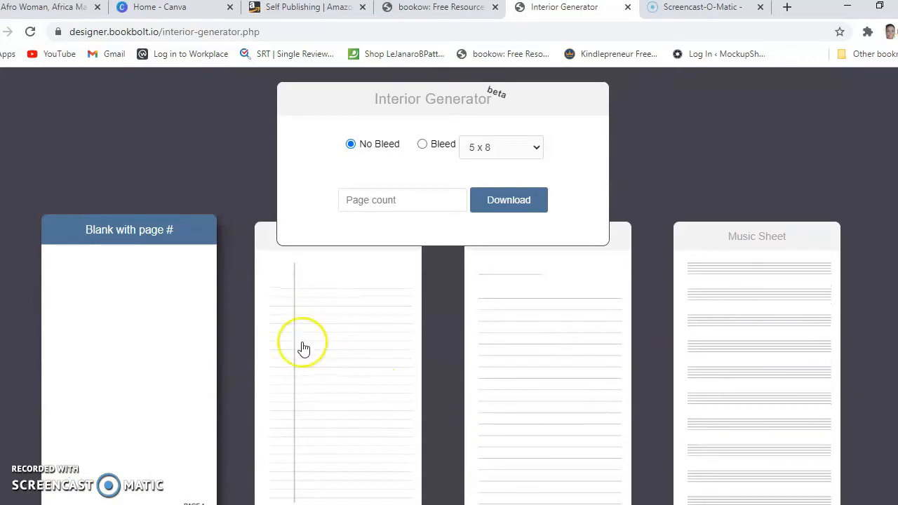
pyautogui.scroll(-1, 597, 327)
pyautogui.scroll(-2, 772, 288)
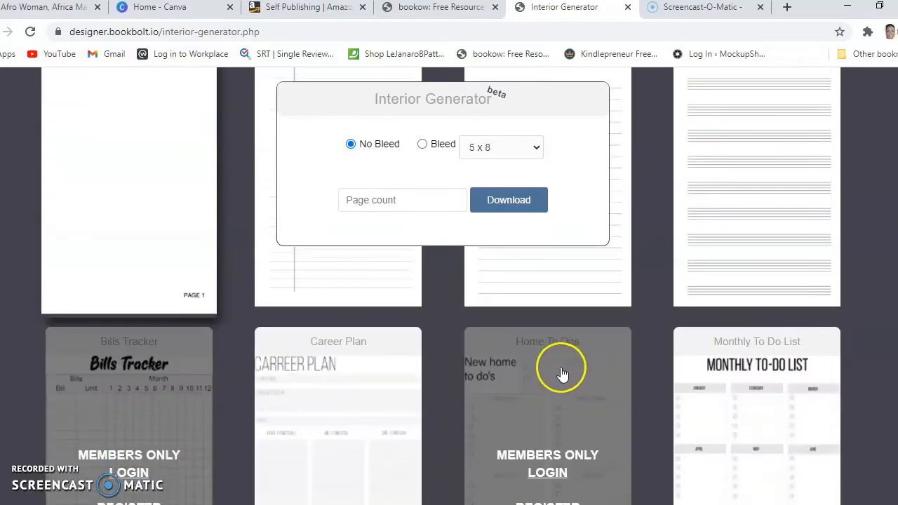
pyautogui.scroll(-1, 337, 431)
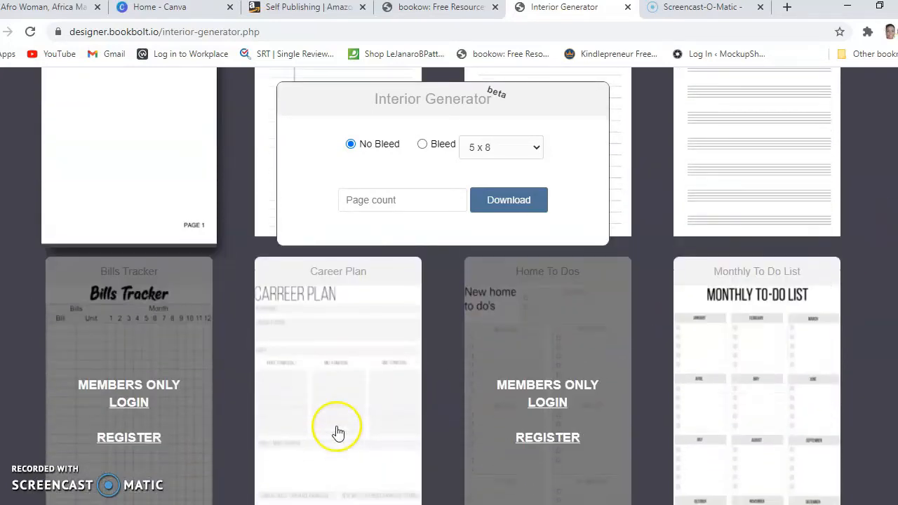
pyautogui.scroll(-5, 738, 332)
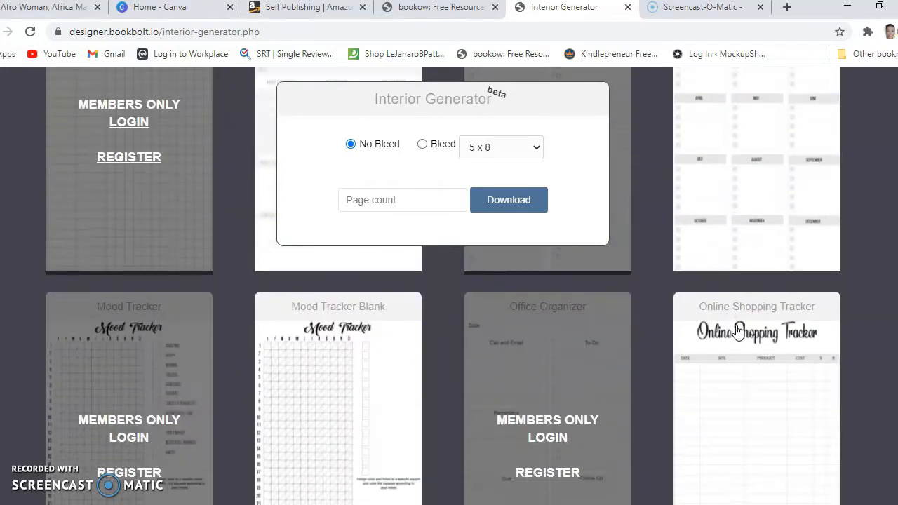
pyautogui.scroll(-5, 738, 332)
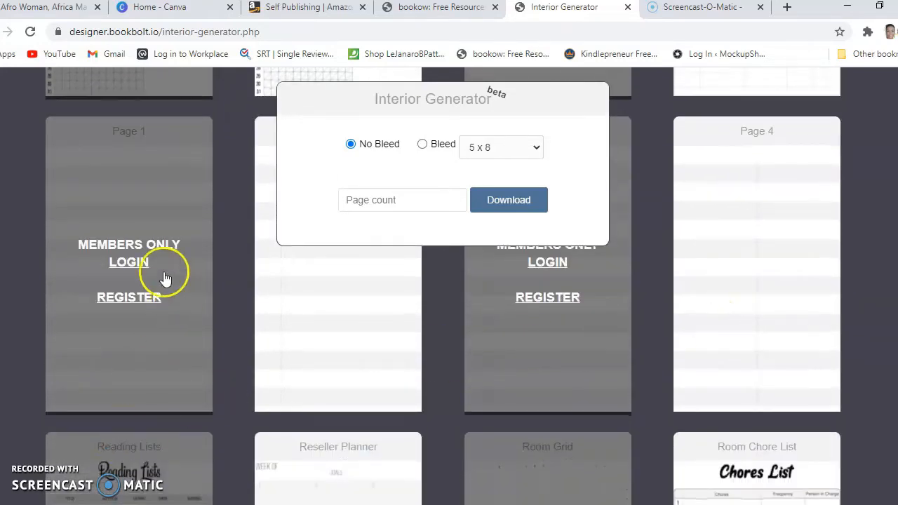
pyautogui.scroll(-5, 413, 359)
pyautogui.scroll(-5, 415, 360)
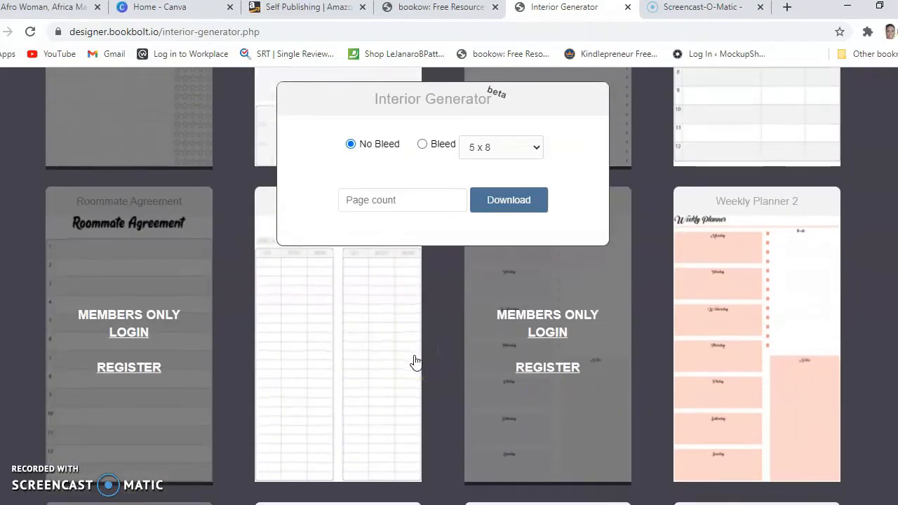
pyautogui.scroll(-5, 415, 360)
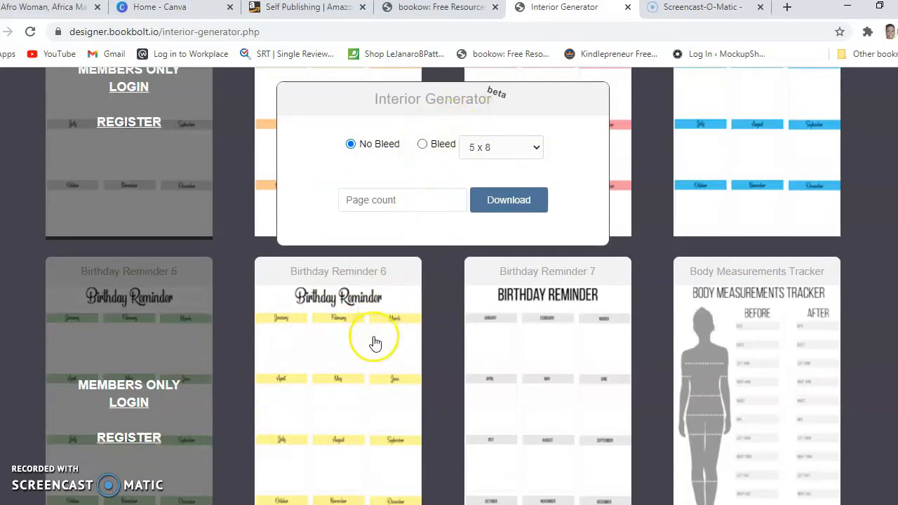
pyautogui.scroll(3, 370, 362)
pyautogui.scroll(10, 370, 370)
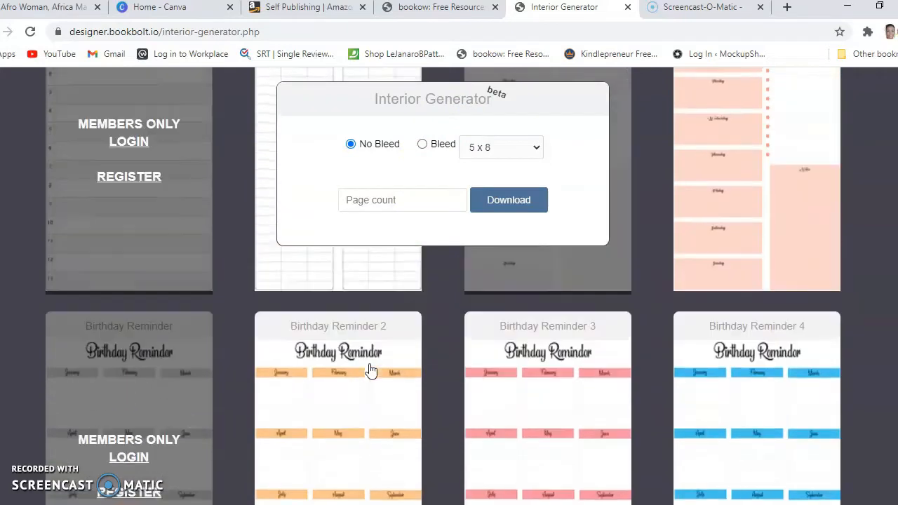
pyautogui.scroll(12, 372, 371)
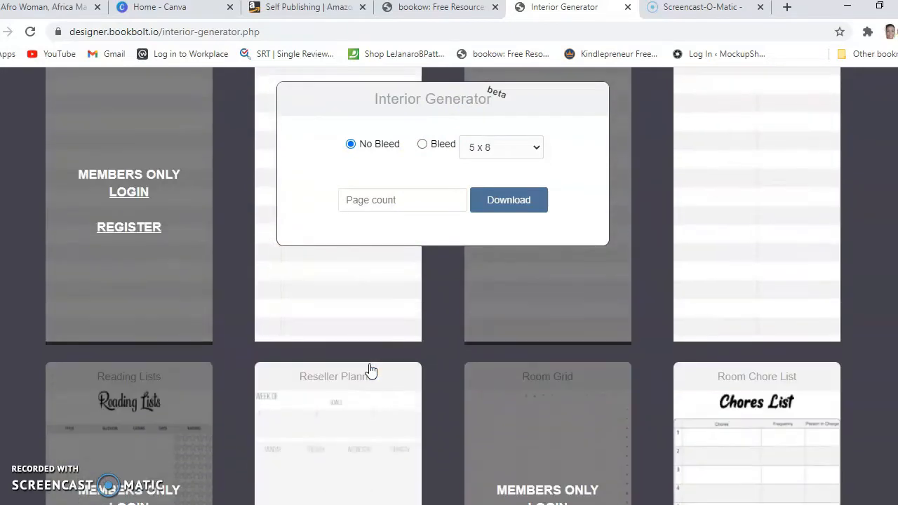
pyautogui.scroll(-5, 413, 301)
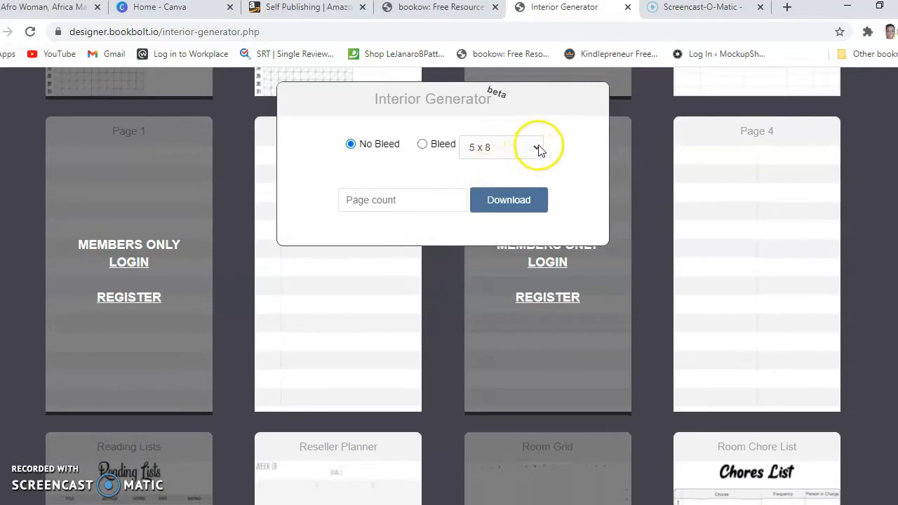
# - Generate a College Ruled interior PDF with no bleed, a 6 x 9 trim size and 120 pages
pyautogui.scroll(9, 372, 391)
pyautogui.scroll(6, 372, 391)
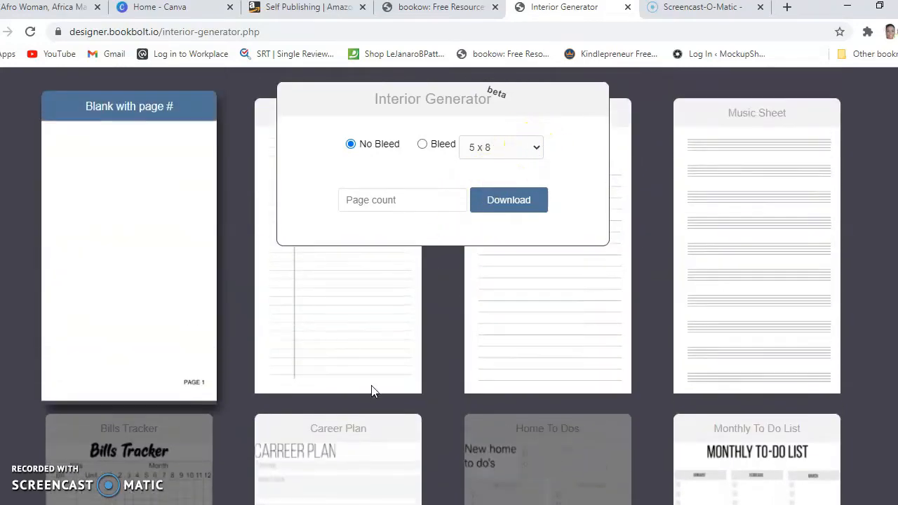
pyautogui.click(339, 354)
pyautogui.click(327, 320)
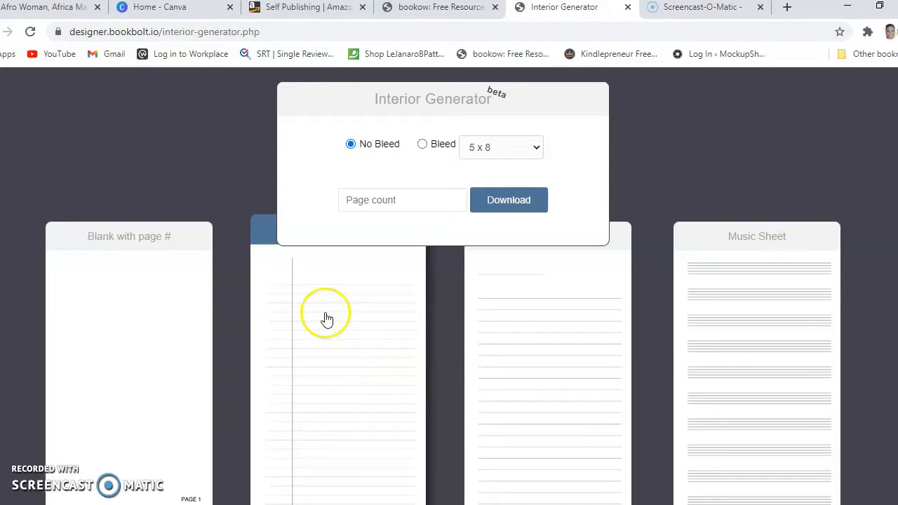
pyautogui.click(536, 146)
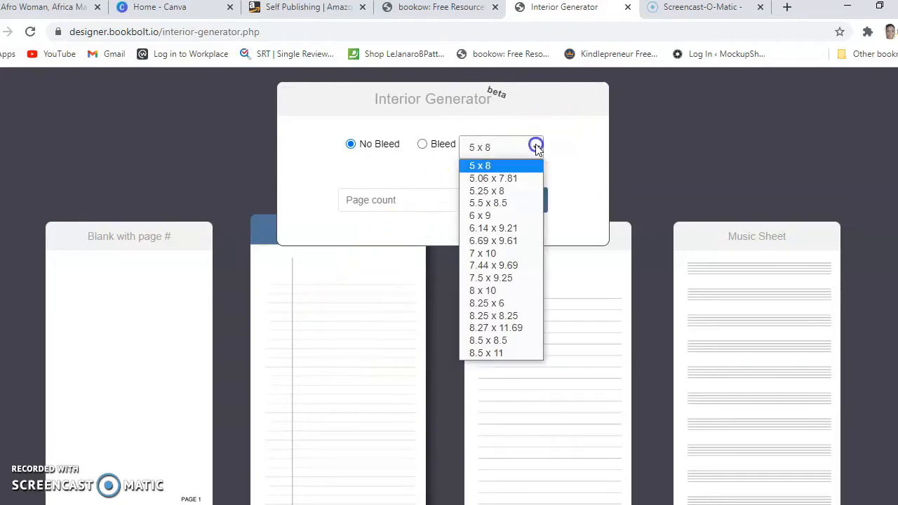
pyautogui.click(481, 216)
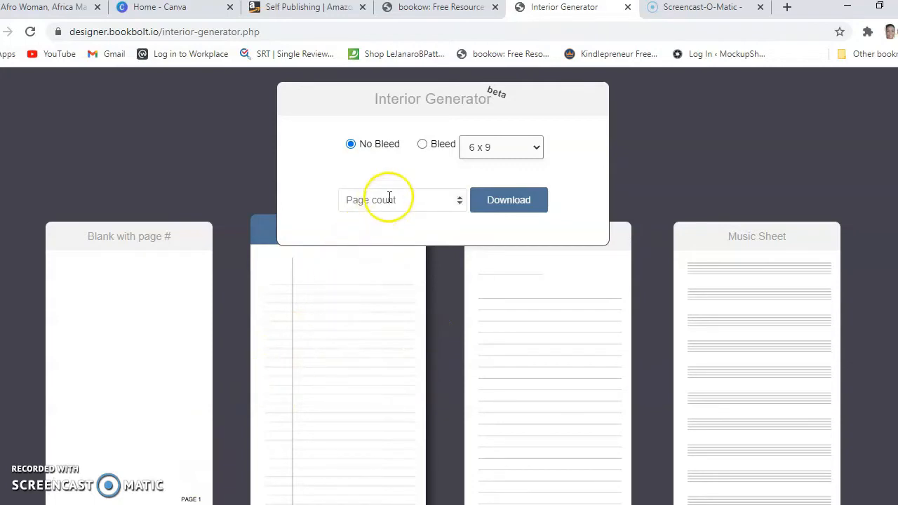
pyautogui.click(459, 200)
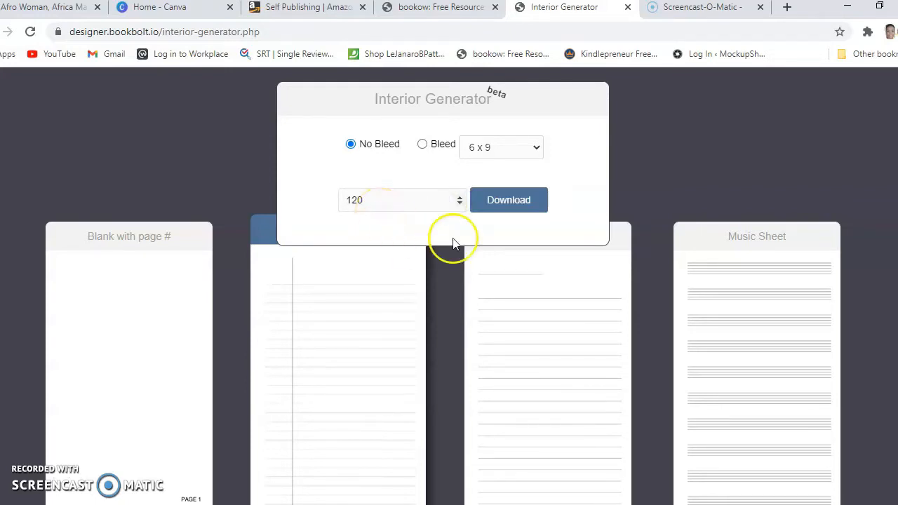
pyautogui.click(511, 203)
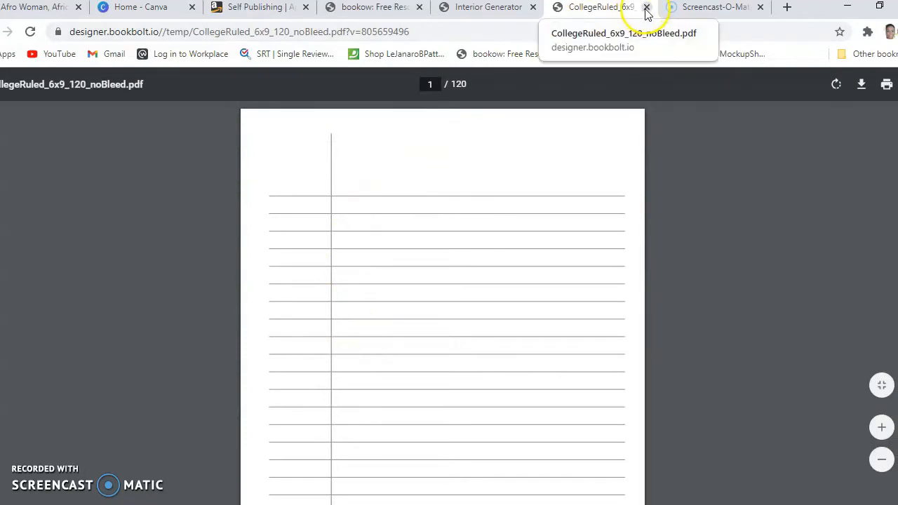
# - Return to the Interior Generator and look through more page templates and the available trim sizes
pyautogui.click(491, 9)
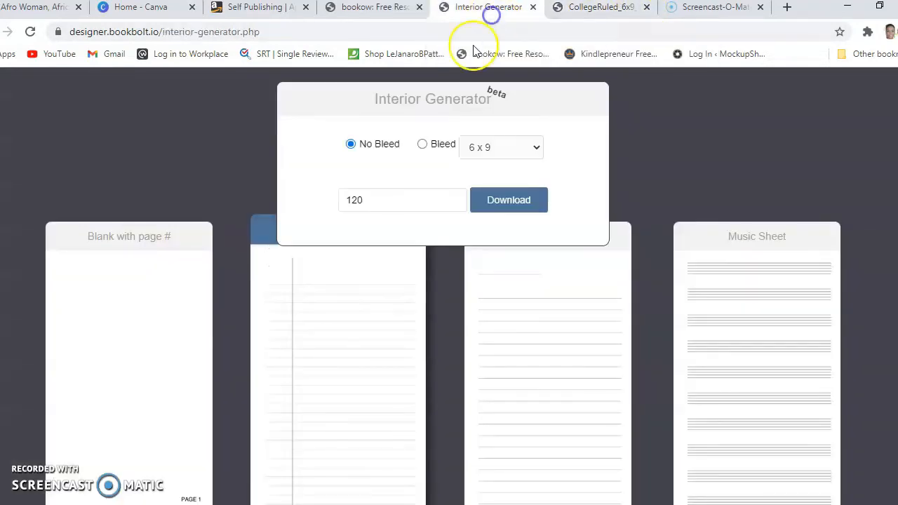
pyautogui.scroll(-20, 138, 371)
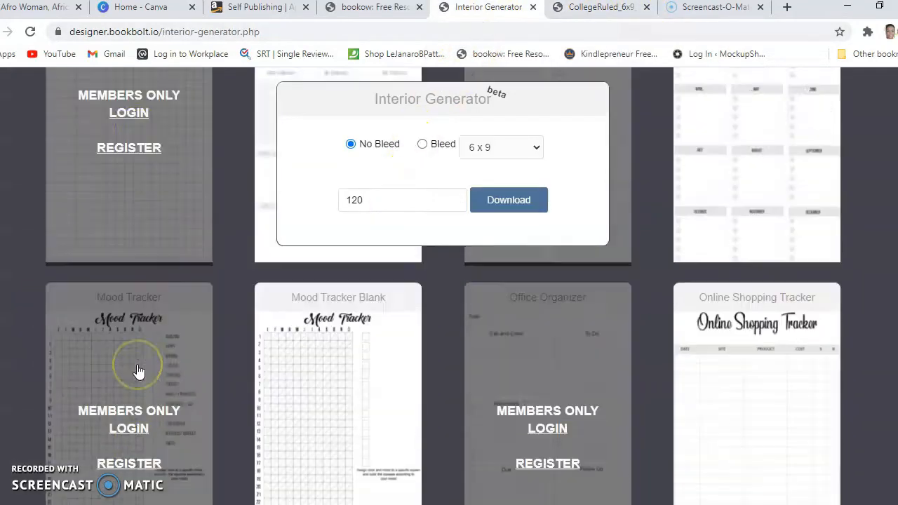
pyautogui.scroll(-20, 138, 371)
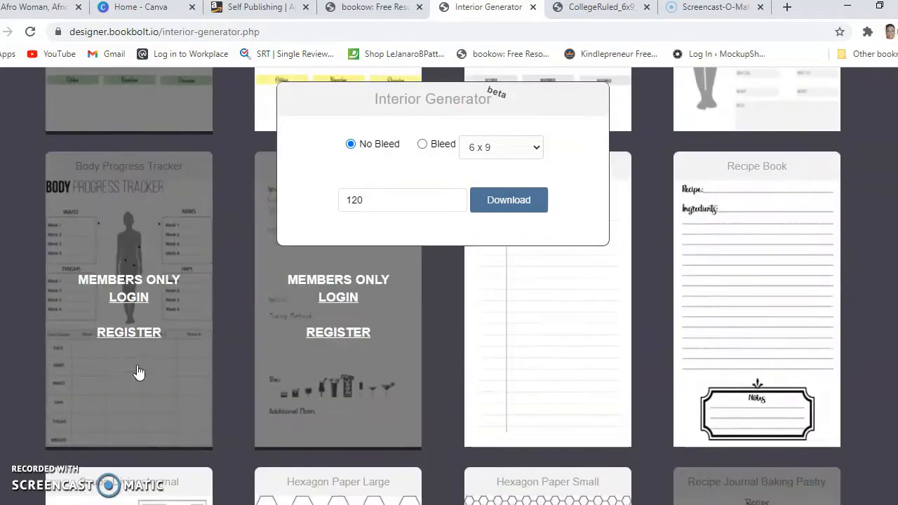
pyautogui.scroll(-15, 138, 370)
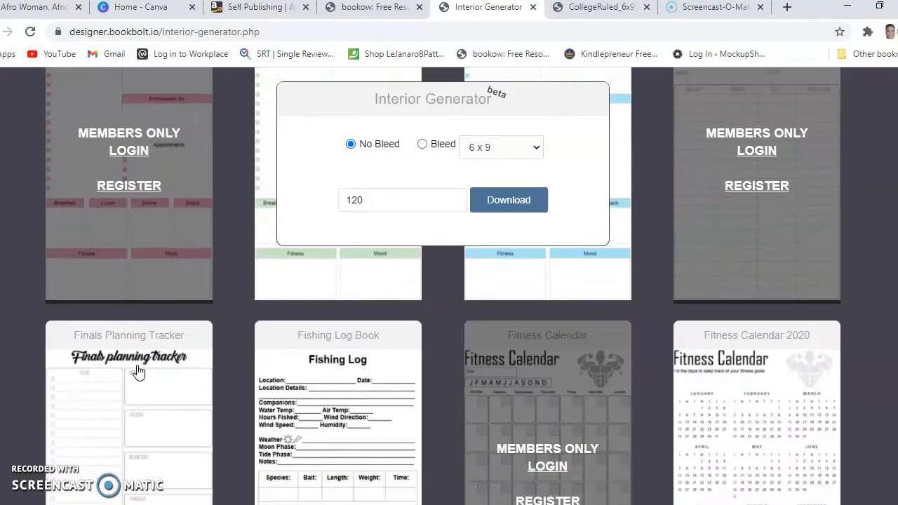
pyautogui.click(312, 307)
pyautogui.click(532, 145)
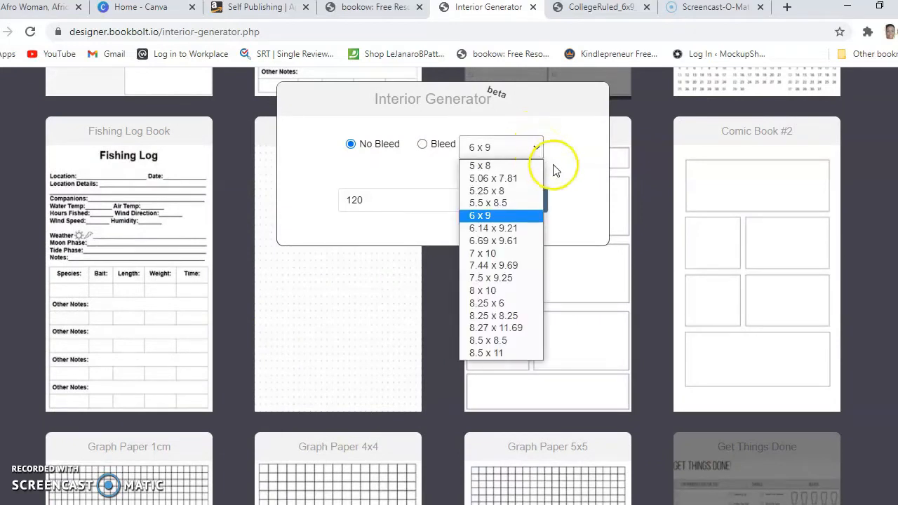
pyautogui.click(647, 207)
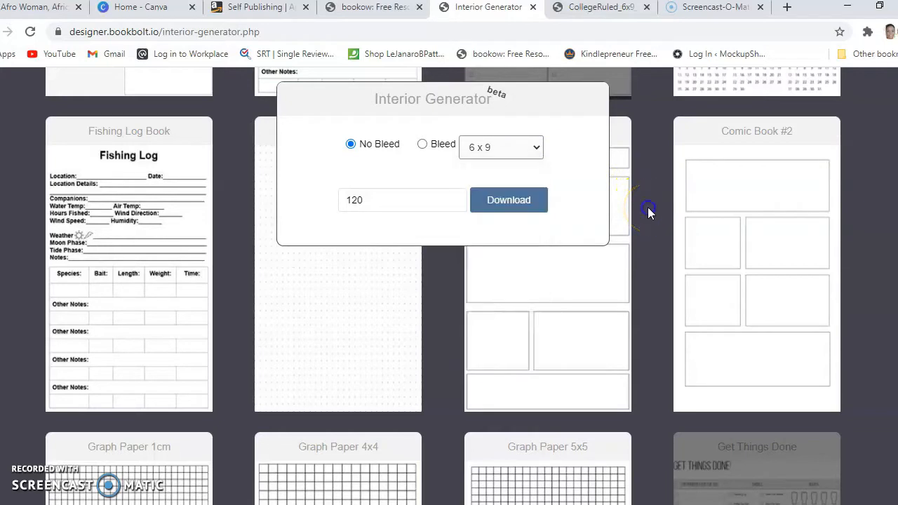
# - Close the Interior Generator and the college ruled PDF, and bring up the bookow Free Resources page
pyautogui.click(533, 7)
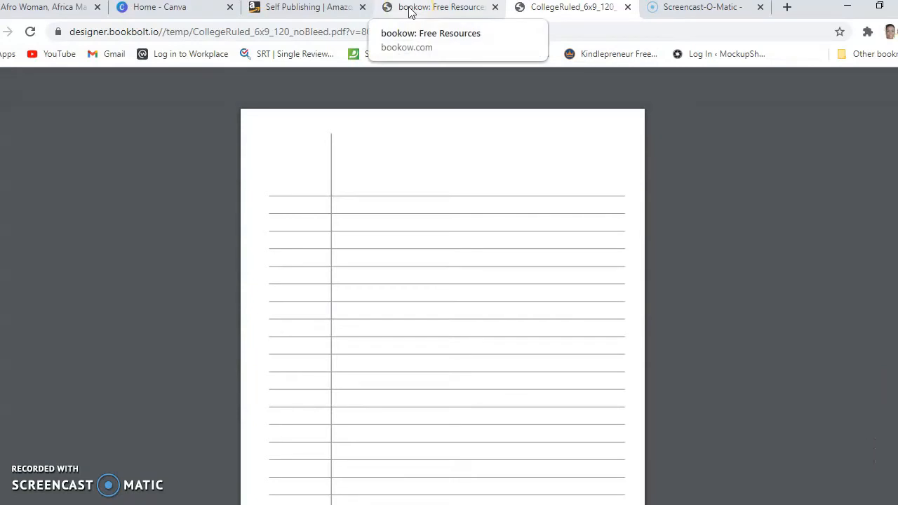
pyautogui.click(627, 7)
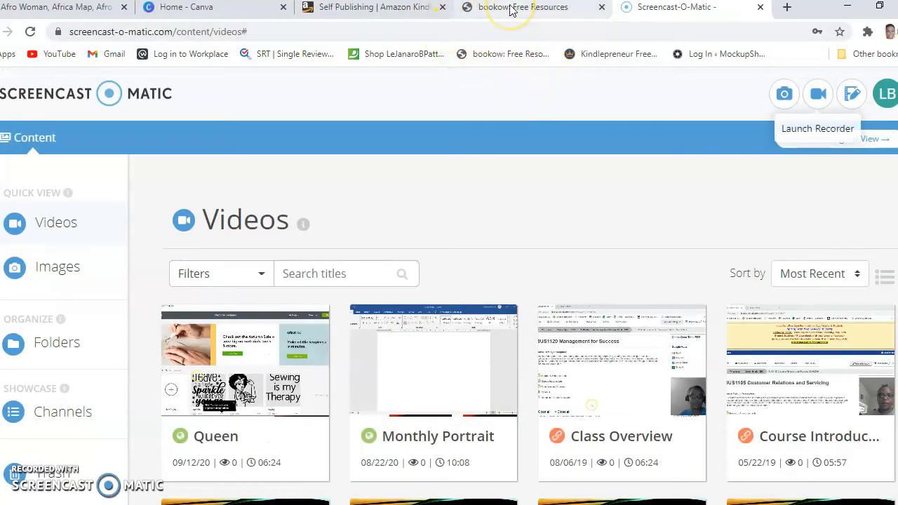
pyautogui.click(510, 10)
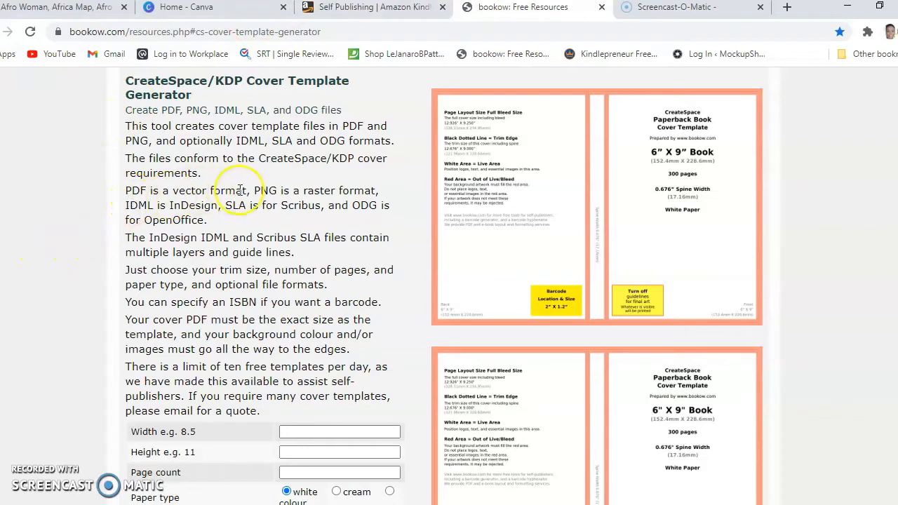
# - Review the CreateSpace/KDP Cover Template Generator section and highlight the bookow site address
pyautogui.scroll(-2, 260, 162)
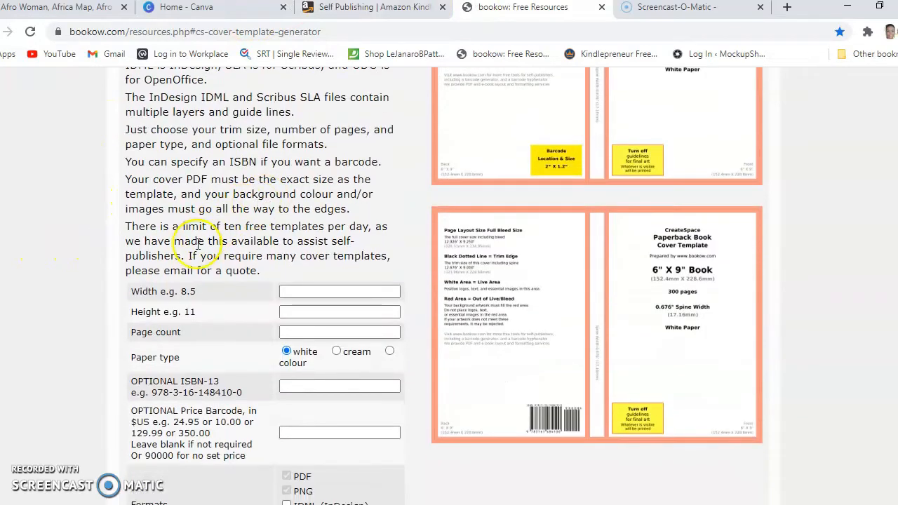
pyautogui.scroll(4, 187, 226)
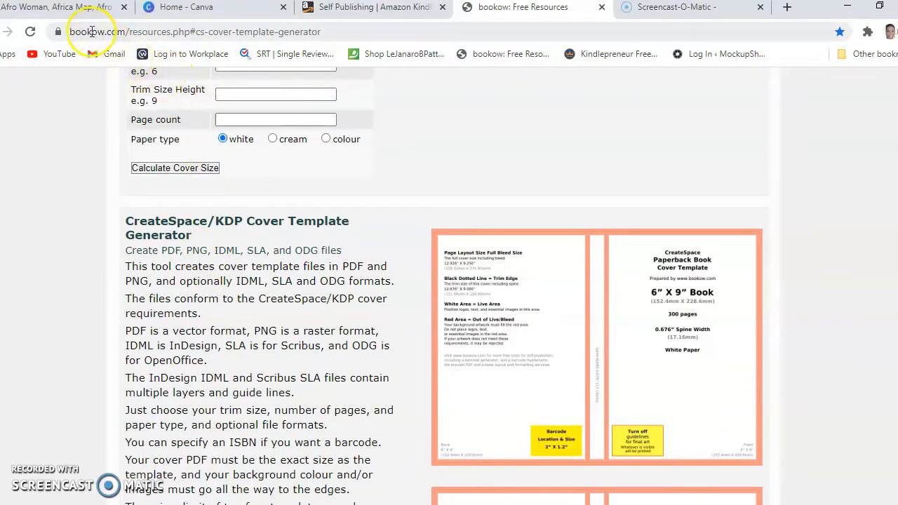
pyautogui.moveTo(69, 32); pyautogui.dragTo(198, 31)
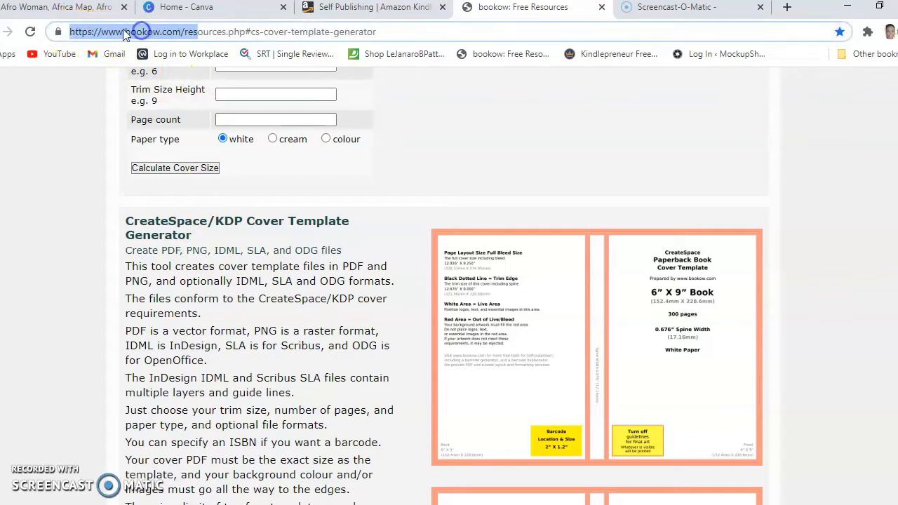
pyautogui.click(40, 259)
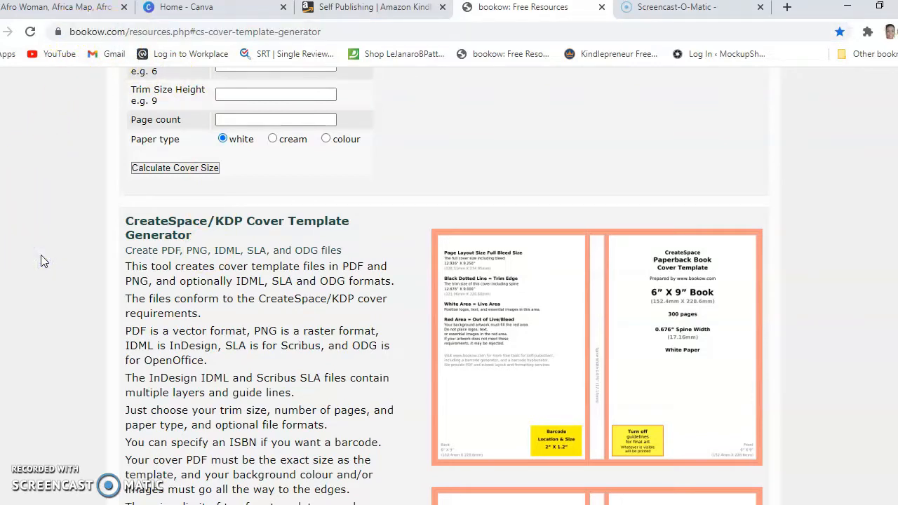
# - Fill in the CreateSpace/KDP Cover Template Generator with width 6, height 9 and a page count of 120
pyautogui.scroll(-1, 340, 284)
pyautogui.scroll(-1, 341, 284)
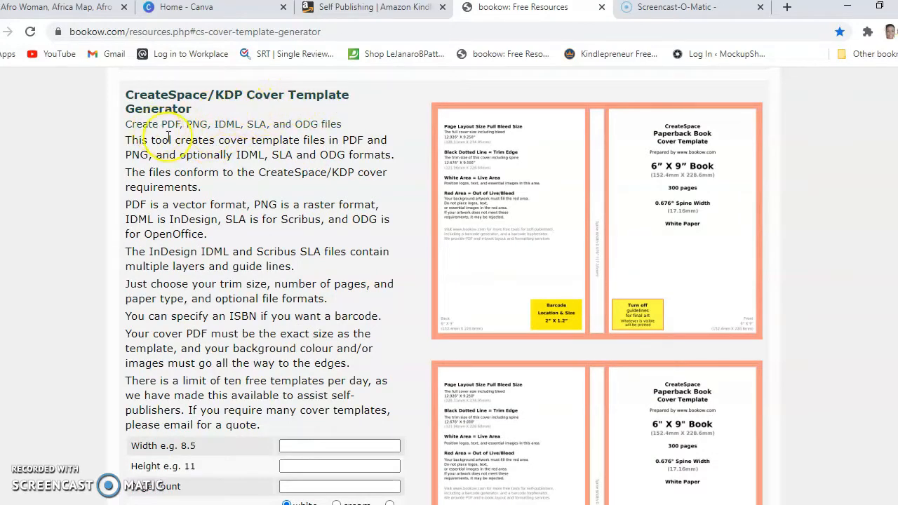
pyautogui.scroll(-2, 210, 239)
pyautogui.click(309, 305)
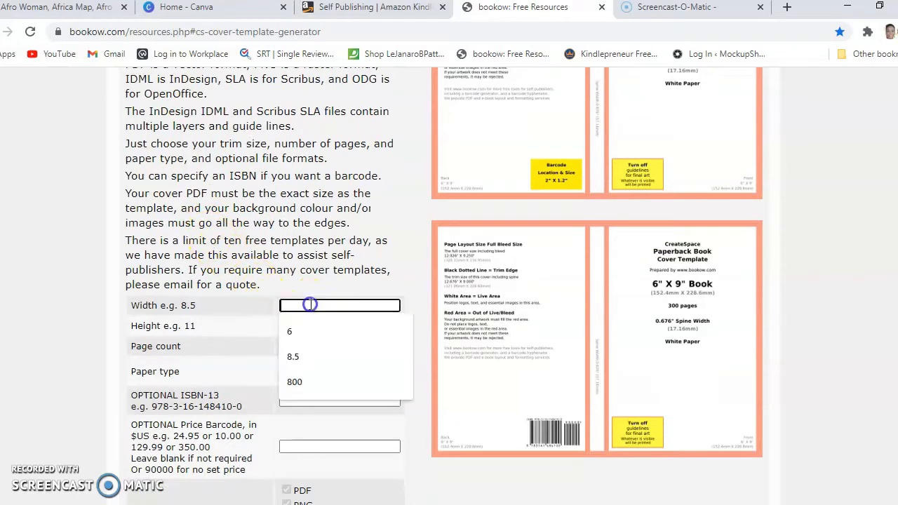
pyautogui.write('6')
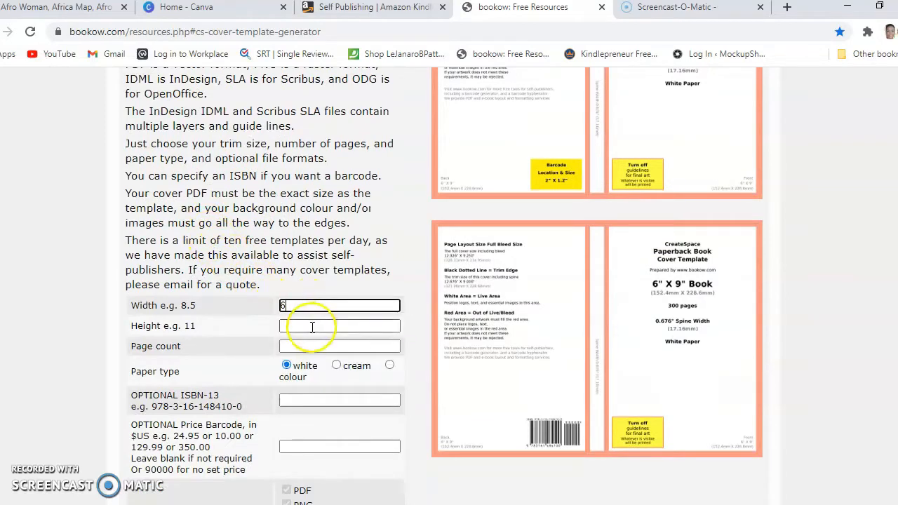
pyautogui.click(311, 327)
pyautogui.write('9')
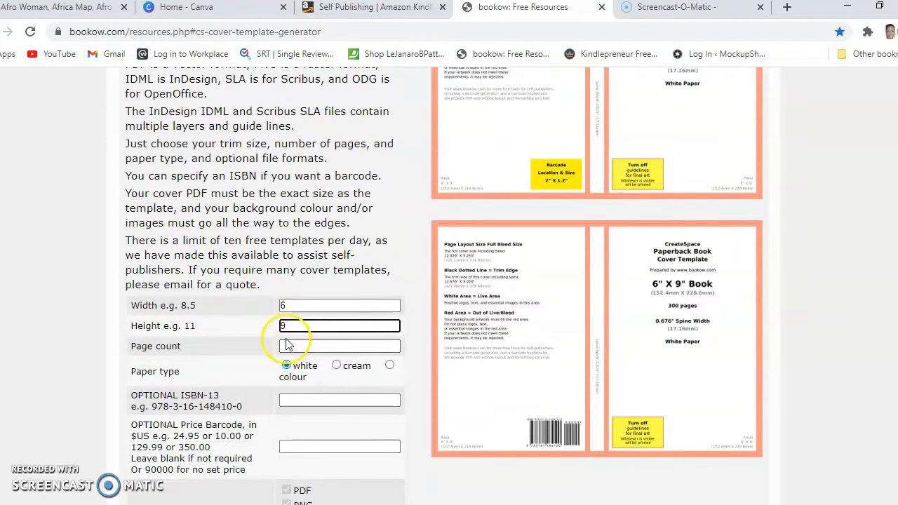
pyautogui.click(292, 344)
pyautogui.write('120')
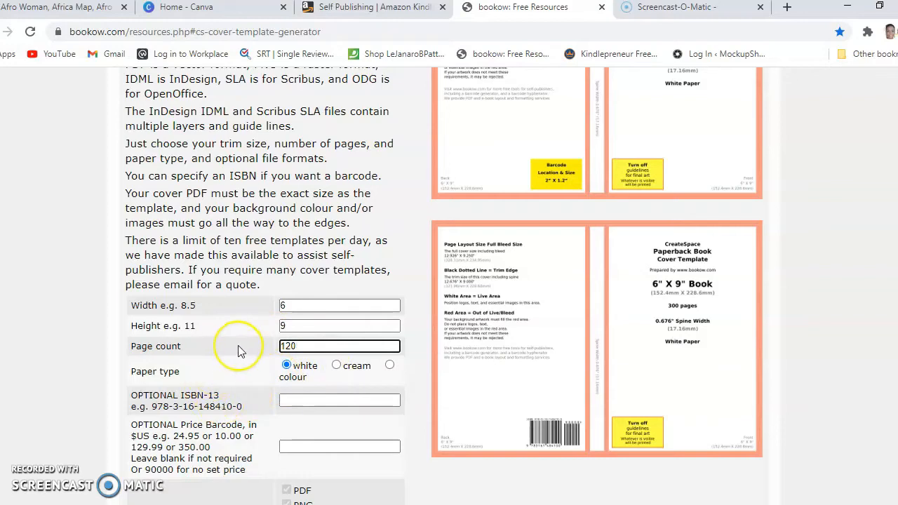
# - Enter the email address in both fields, consent to email and request the cover template by email
pyautogui.scroll(-2, 238, 351)
pyautogui.scroll(-1, 238, 351)
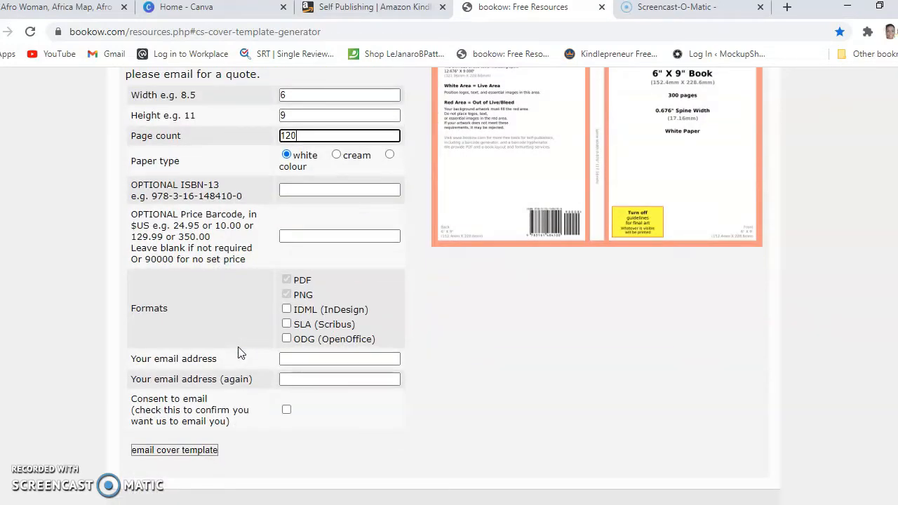
pyautogui.scroll(-1, 238, 353)
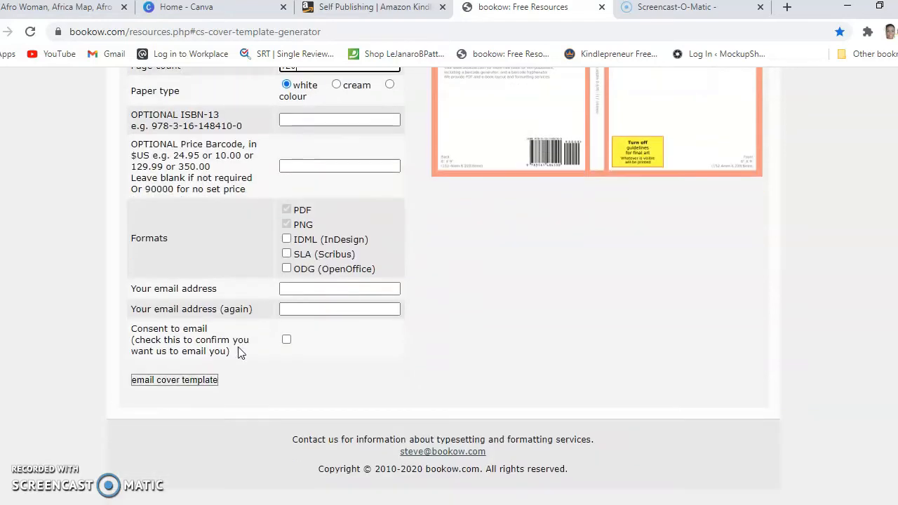
pyautogui.click(302, 289)
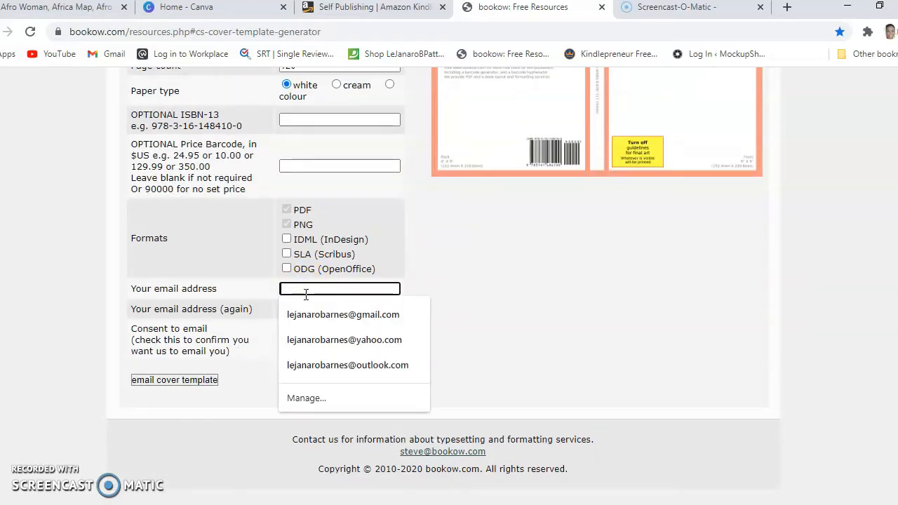
pyautogui.click(259, 288)
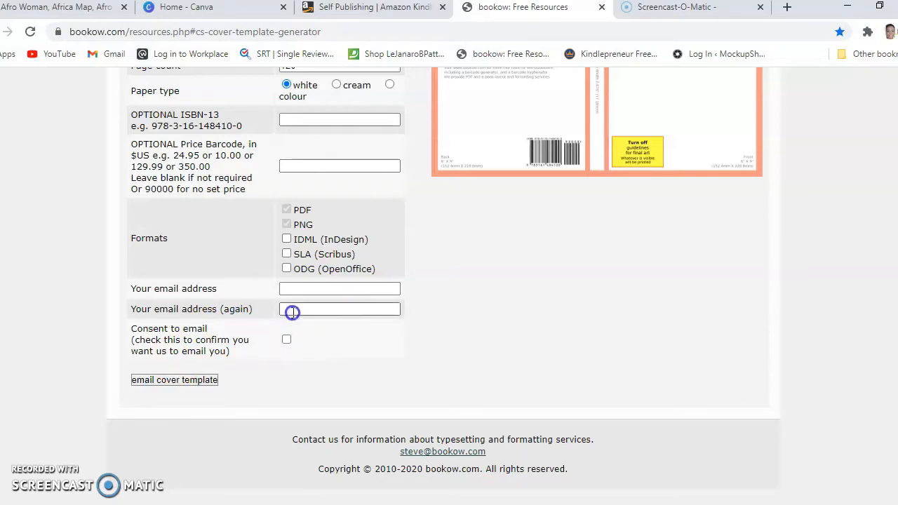
pyautogui.click(293, 288)
pyautogui.click(313, 316)
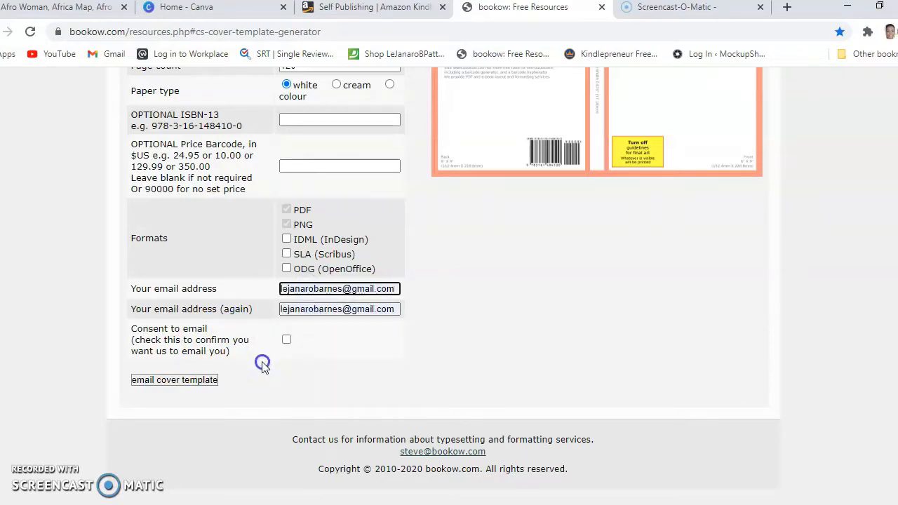
pyautogui.click(287, 340)
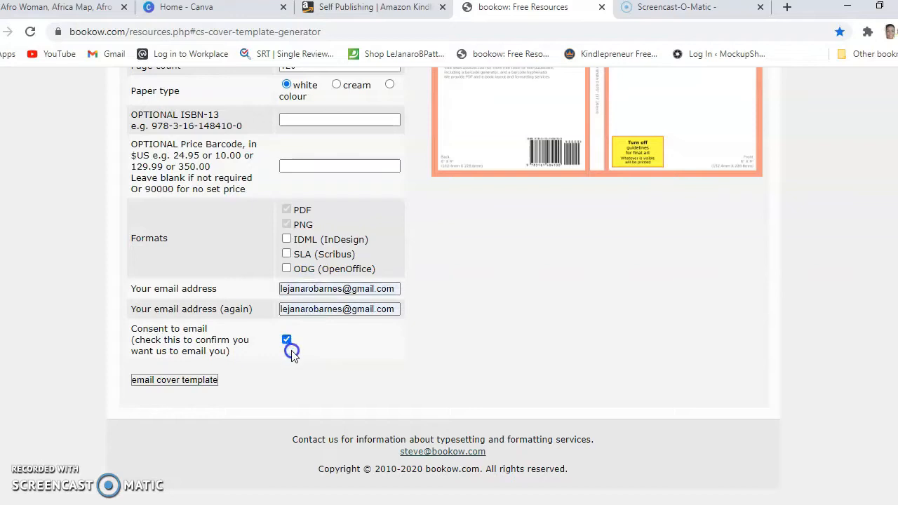
pyautogui.click(169, 381)
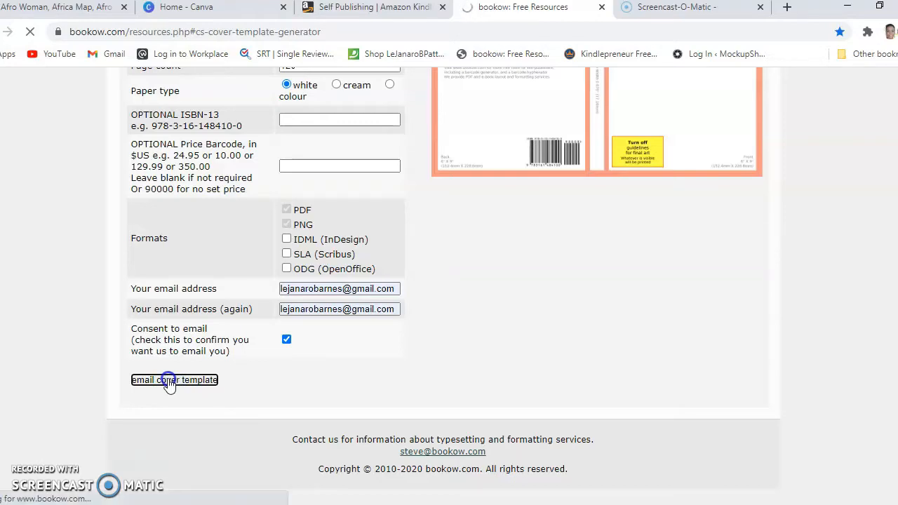
# - Look over the delivery notice and donation options on the bookow page, and close the page
pyautogui.scroll(-2, 168, 381)
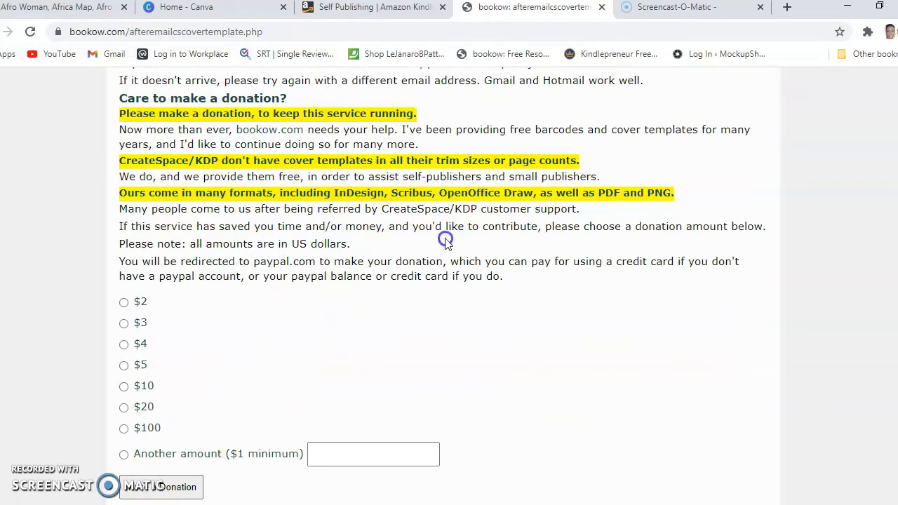
pyautogui.scroll(-2, 446, 236)
pyautogui.scroll(3, 451, 246)
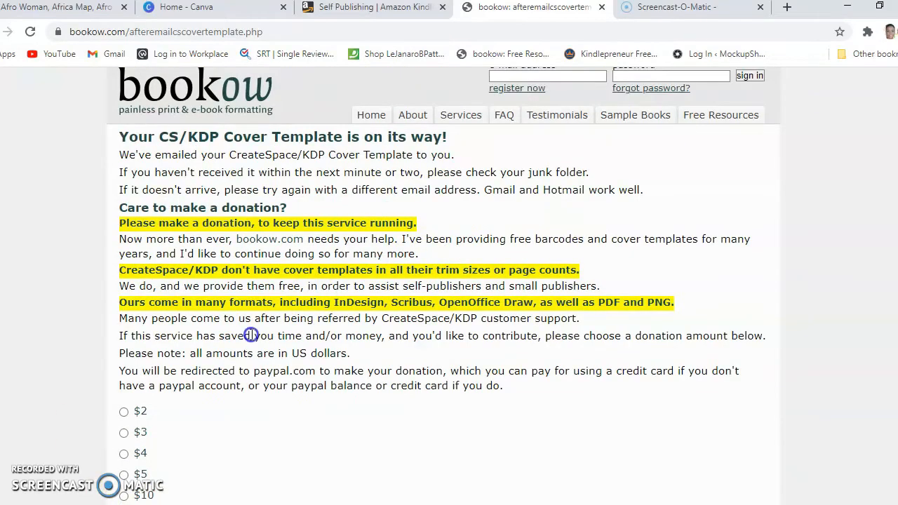
pyautogui.click(605, 12)
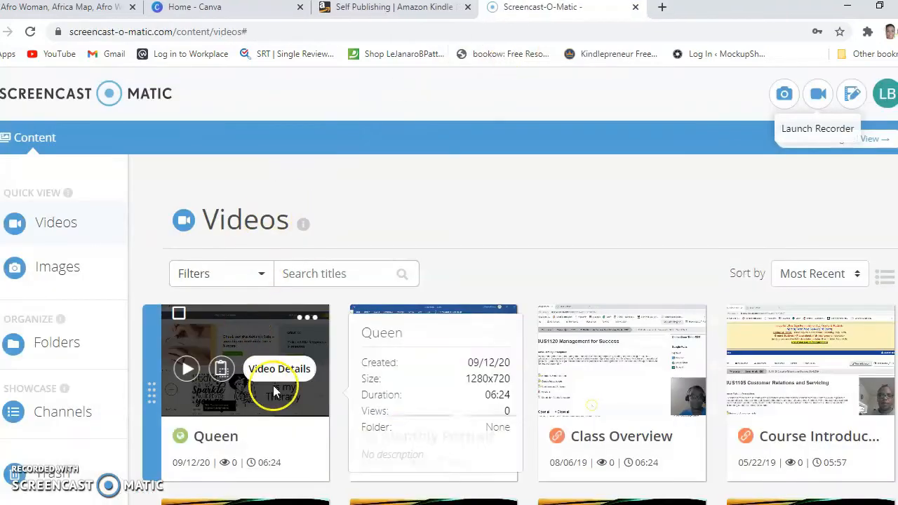
# - Open the Gmail inbox in a new browser tab and open the bookow cover template email
pyautogui.hotkey('alt', 'Tab')
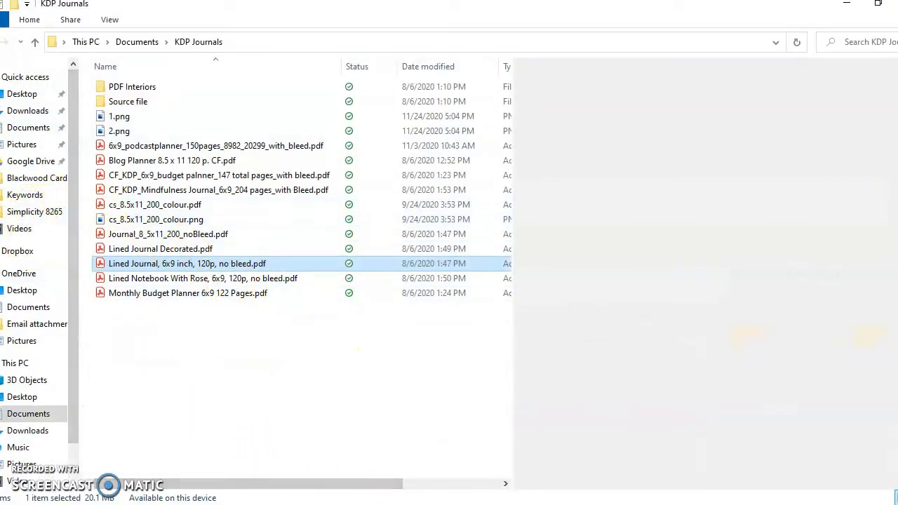
pyautogui.hotkey('alt', 'Tab')
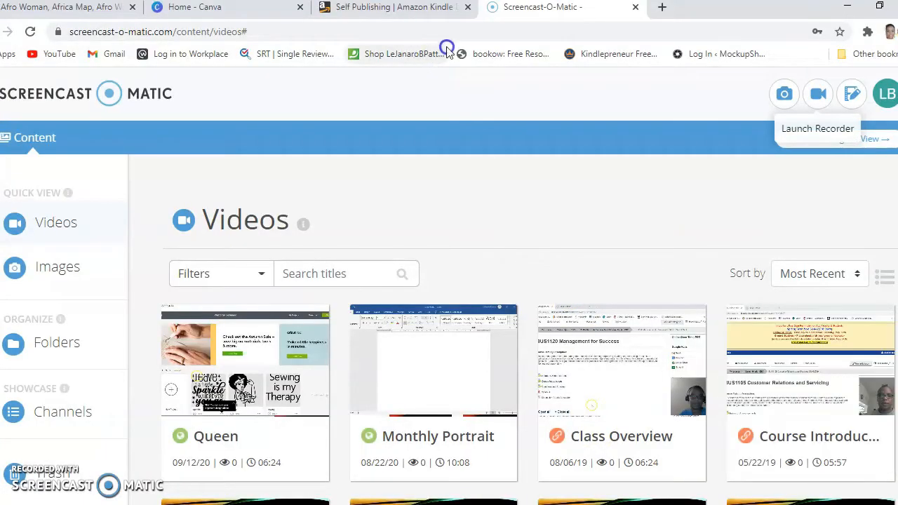
pyautogui.click(668, 8)
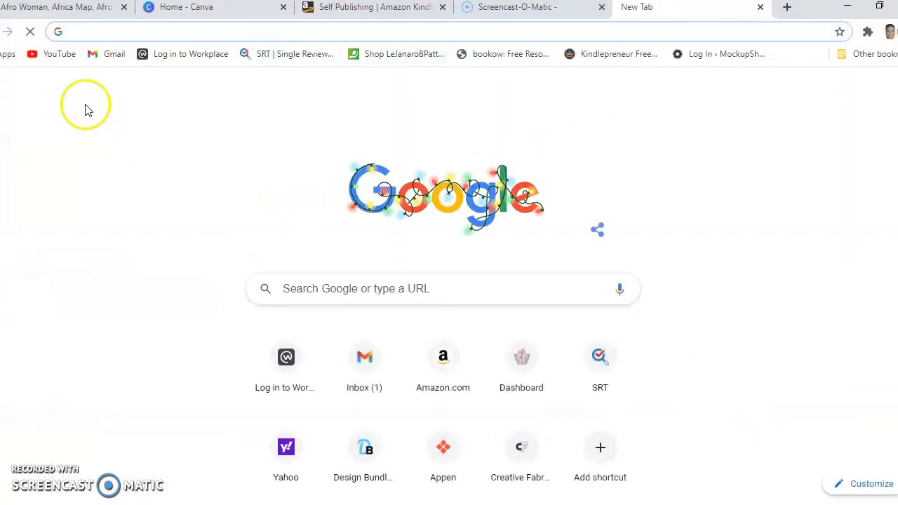
pyautogui.click(112, 54)
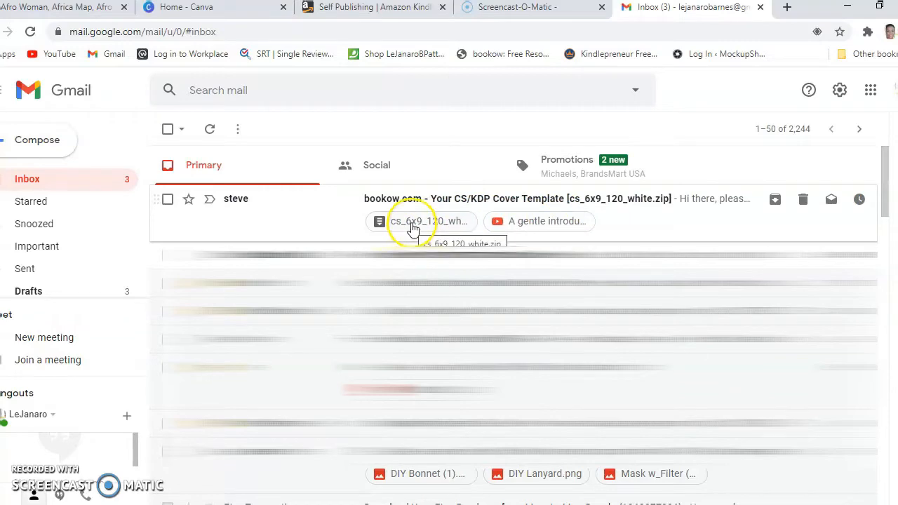
pyautogui.click(422, 199)
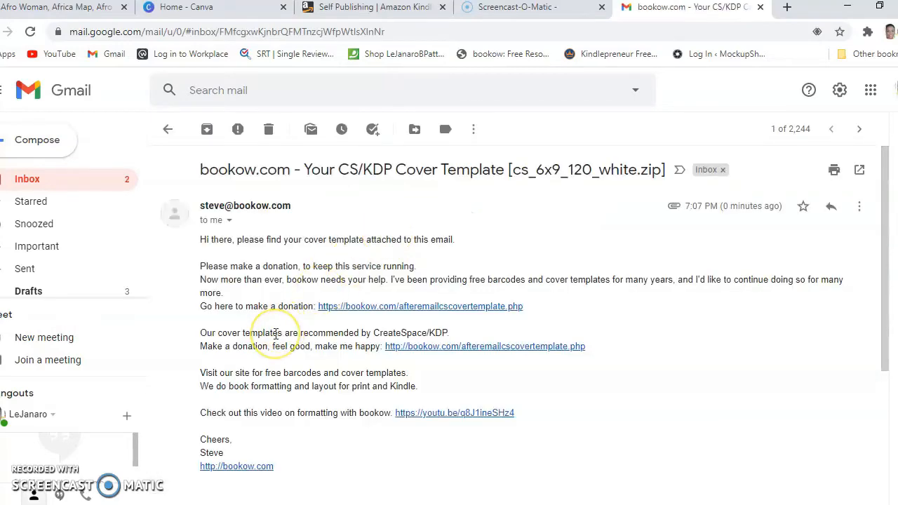
# - Download the cs_6x9_120_white.zip attachment from the bookow email
pyautogui.scroll(-1, 276, 334)
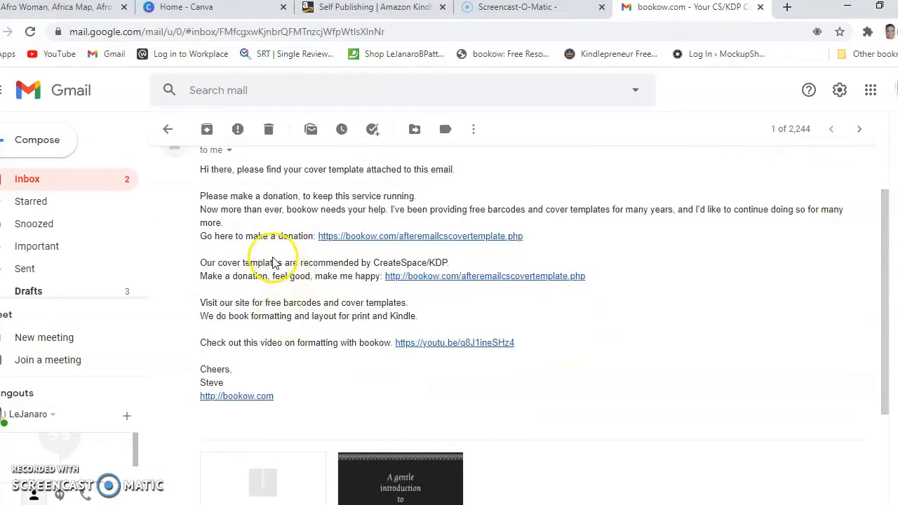
pyautogui.scroll(-2, 581, 305)
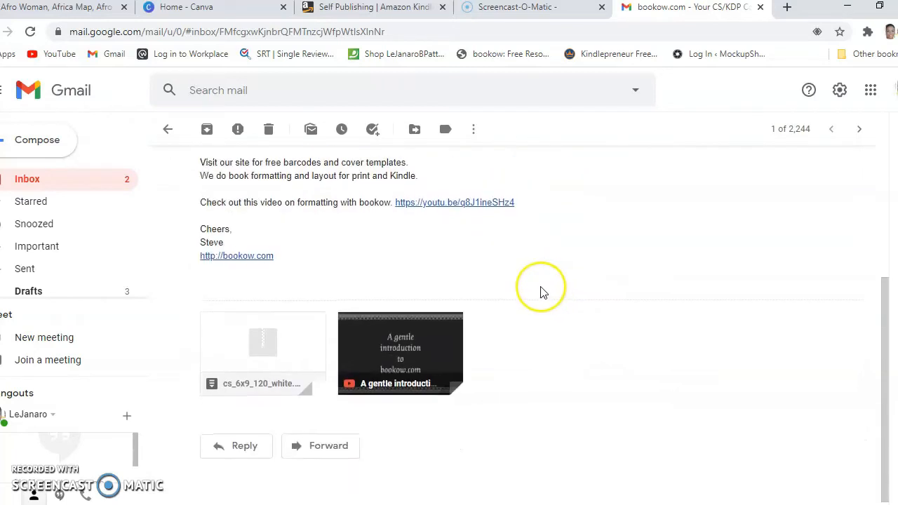
pyautogui.moveTo(366, 361)
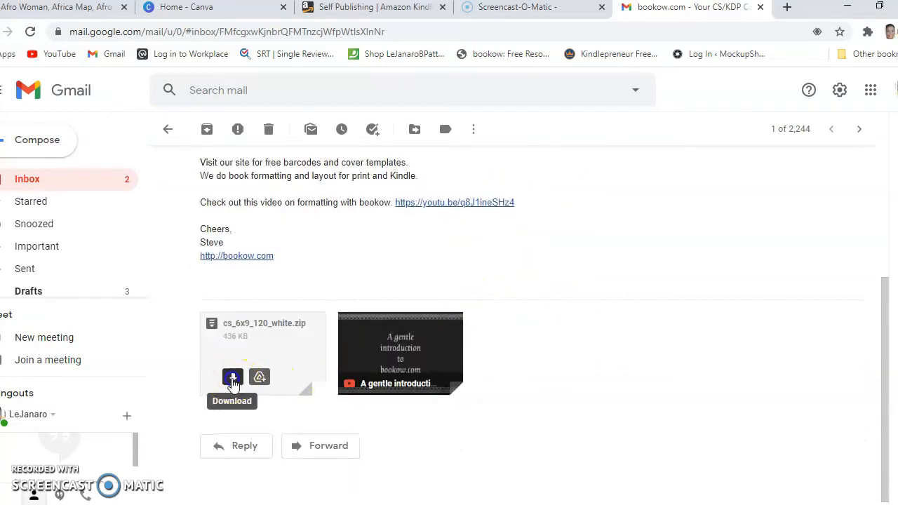
pyautogui.click(233, 379)
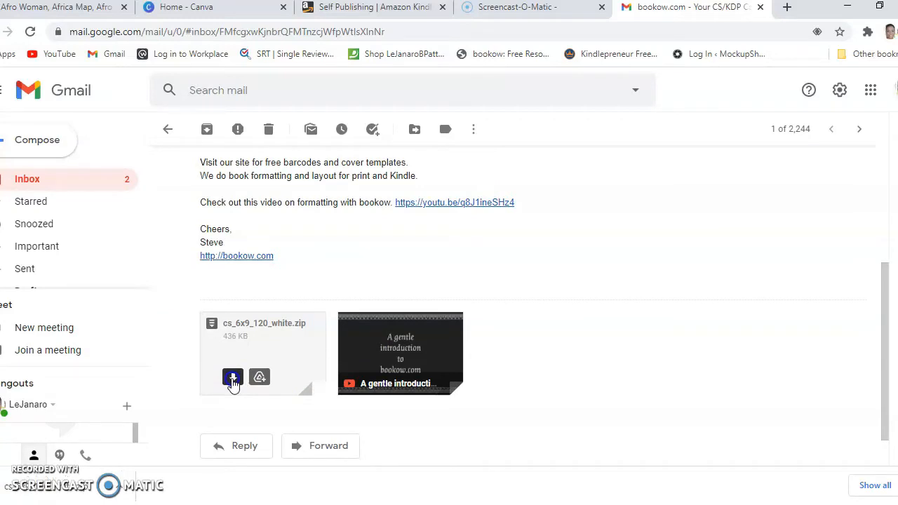
# - Open the downloaded zip, examine the cs_6x9_120_white.png cover template's bleed, trim and spine guidelines, and minimize the image viewer
pyautogui.click(64, 492)
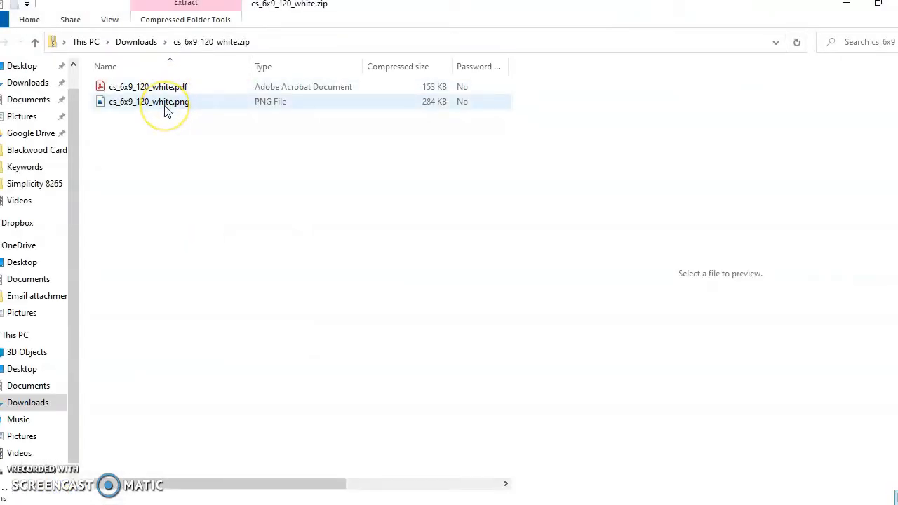
pyautogui.click(164, 106)
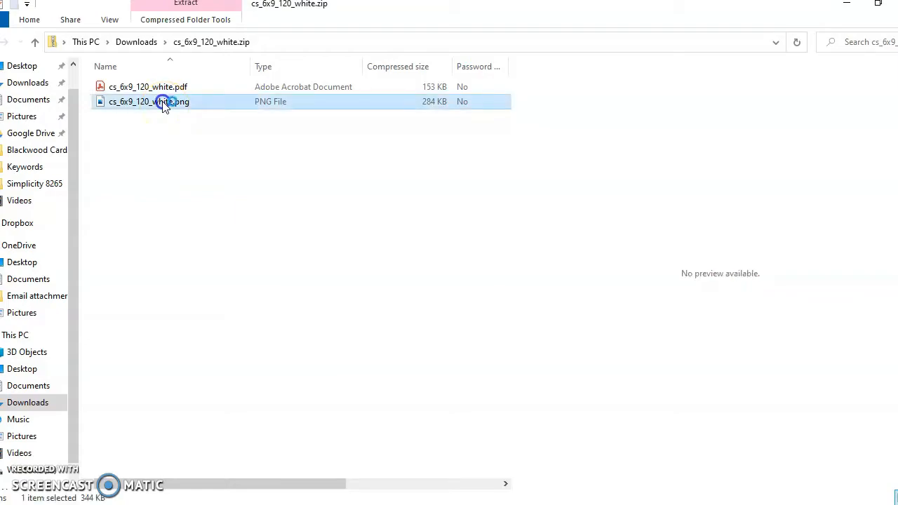
pyautogui.doubleClick(164, 103)
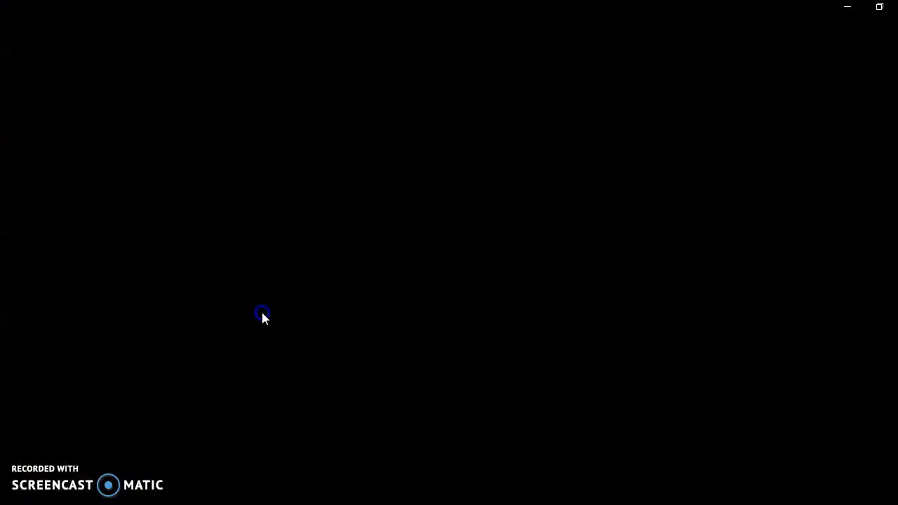
pyautogui.click(545, 184)
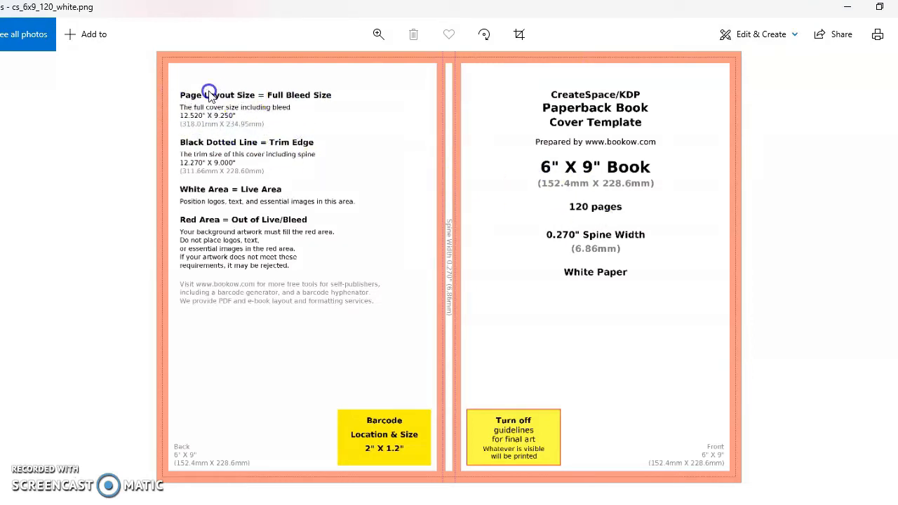
pyautogui.click(468, 144)
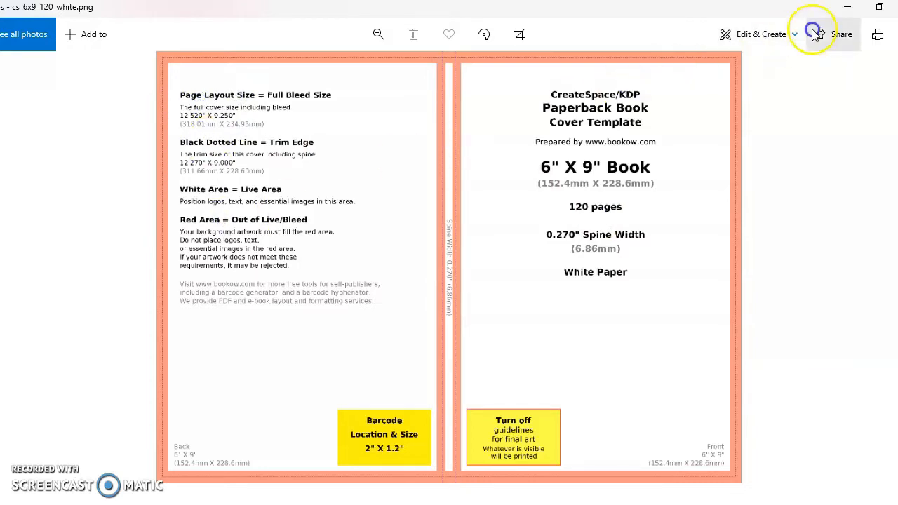
pyautogui.click(847, 7)
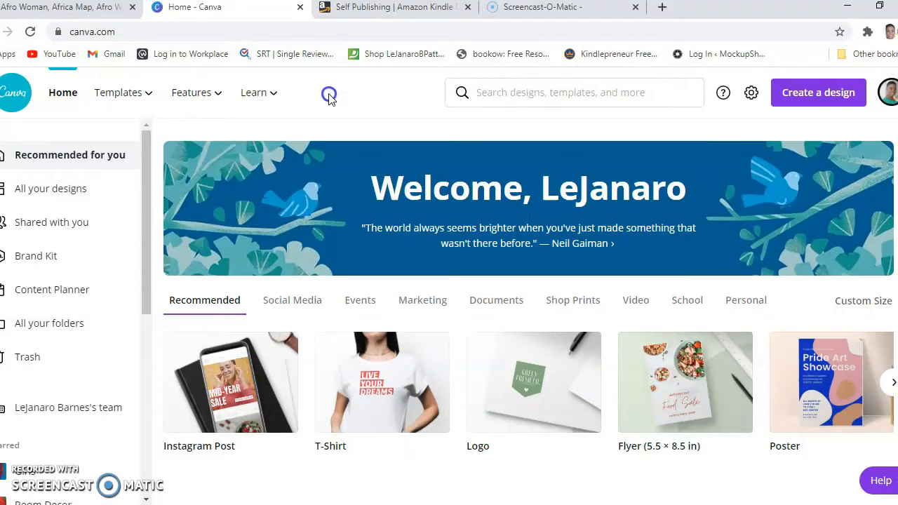
# - Open the list of all your designs in Canva and browse through the earlier planner and journal covers
pyautogui.click(61, 187)
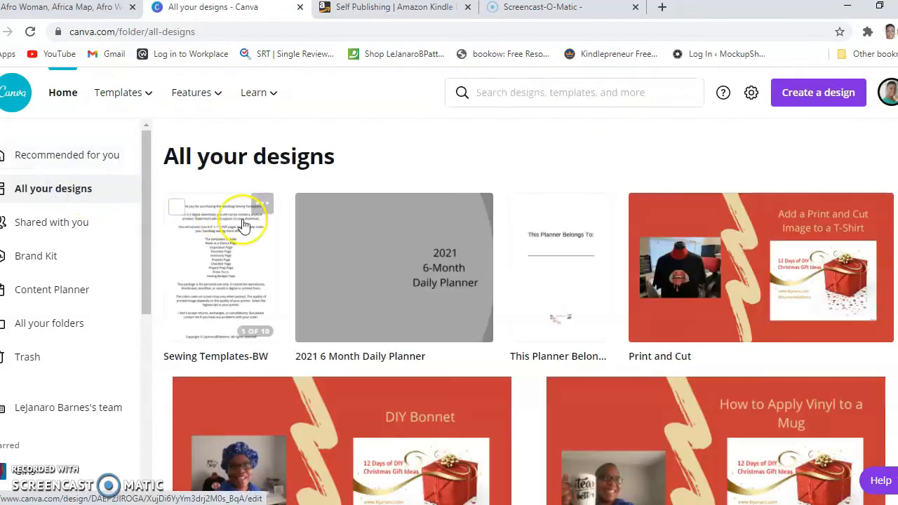
pyautogui.scroll(-4, 320, 211)
pyautogui.scroll(1, 362, 285)
pyautogui.scroll(-5, 541, 316)
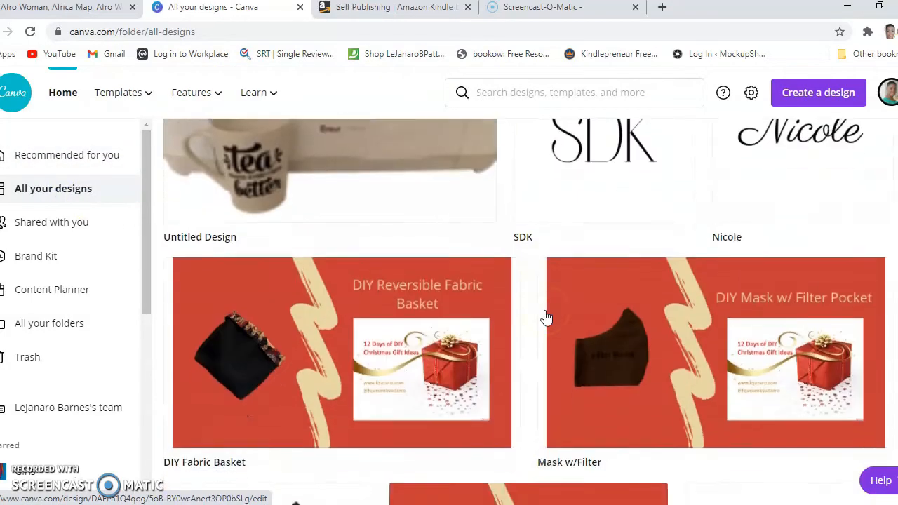
pyautogui.scroll(-15, 546, 318)
pyautogui.scroll(-15, 547, 318)
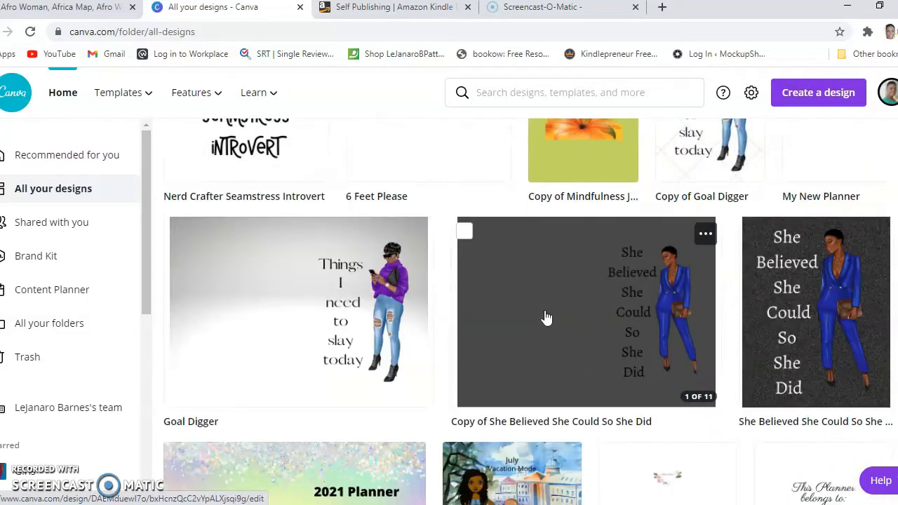
pyautogui.scroll(-1, 547, 318)
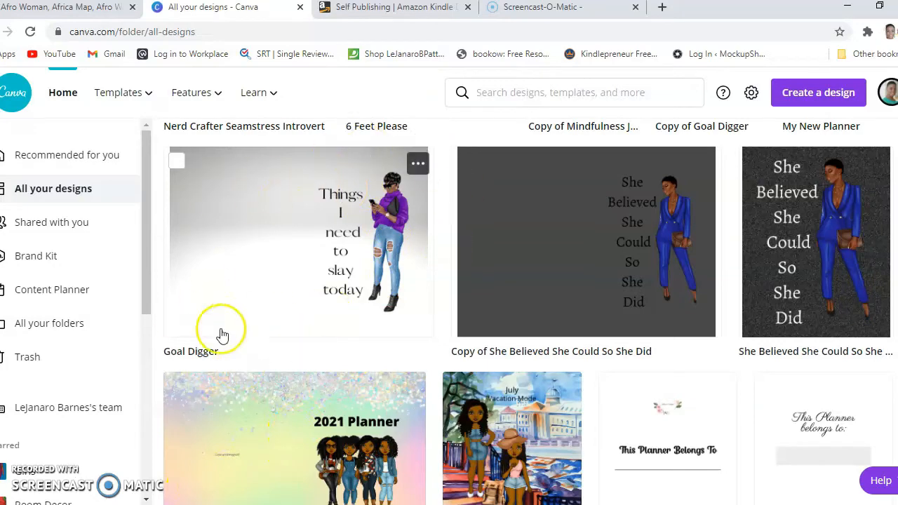
pyautogui.scroll(-3, 292, 423)
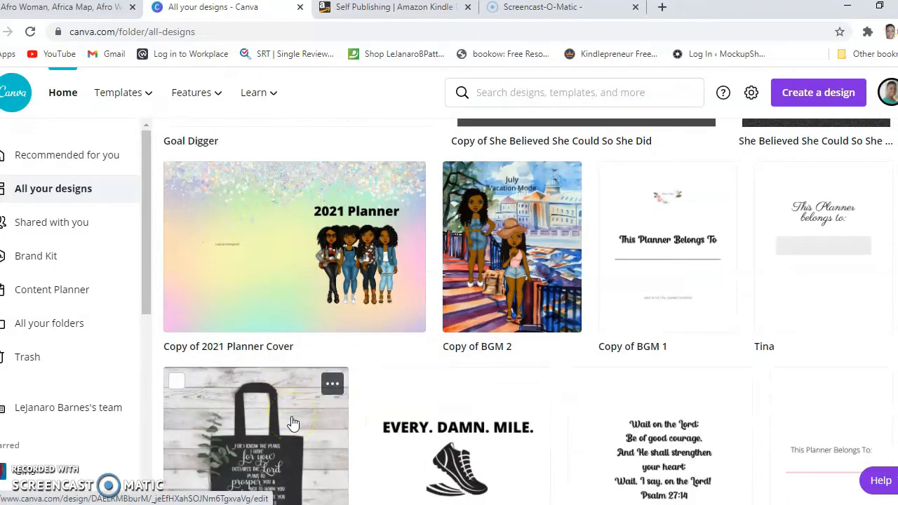
# - Browse through all your designs, examining the She Believed She Could, Girl Boss, Black Girl Magic, Get It Girl and handbag sewing planner covers
pyautogui.scroll(4, 292, 423)
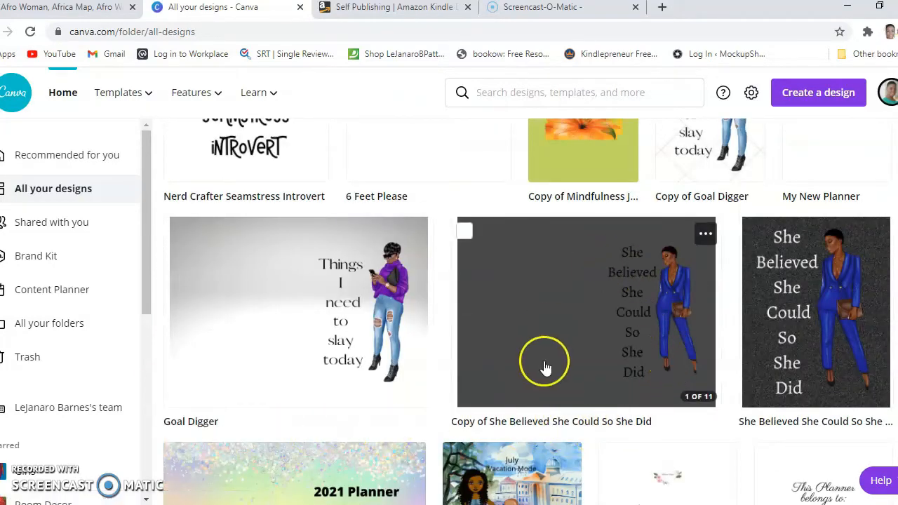
pyautogui.scroll(-1, 221, 452)
pyautogui.scroll(-6, 221, 453)
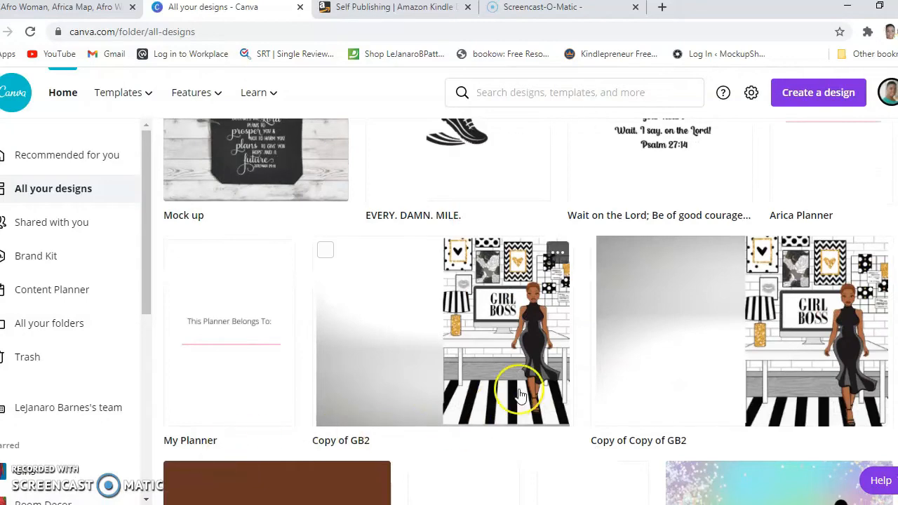
pyautogui.scroll(-4, 484, 407)
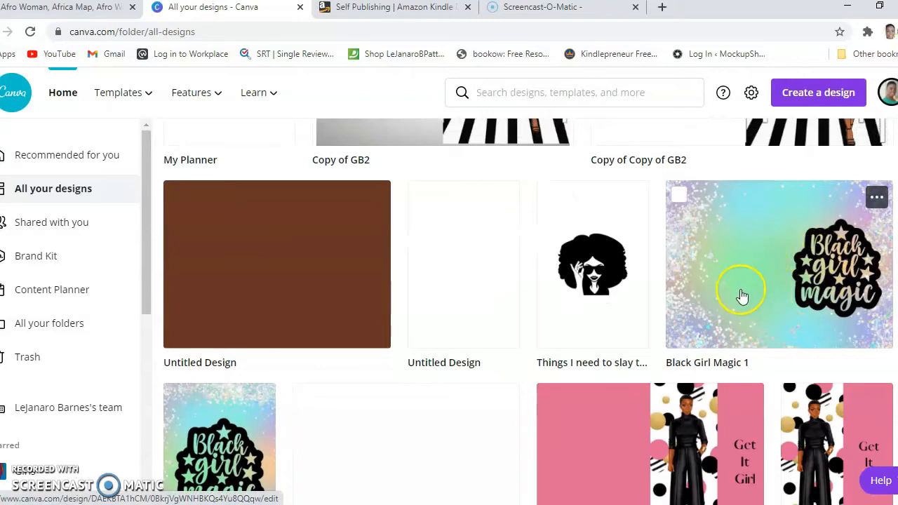
pyautogui.scroll(-3, 465, 360)
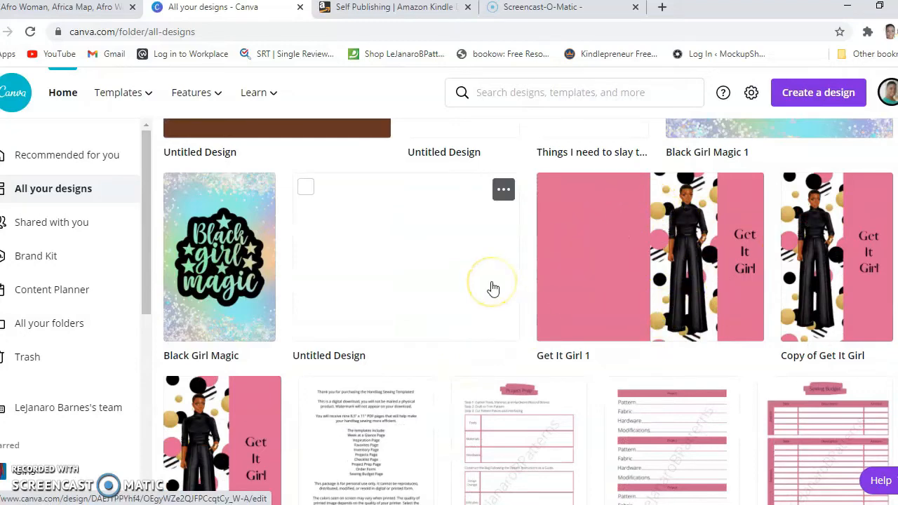
pyautogui.scroll(-3, 494, 289)
pyautogui.scroll(3, 493, 289)
pyautogui.scroll(-6, 493, 288)
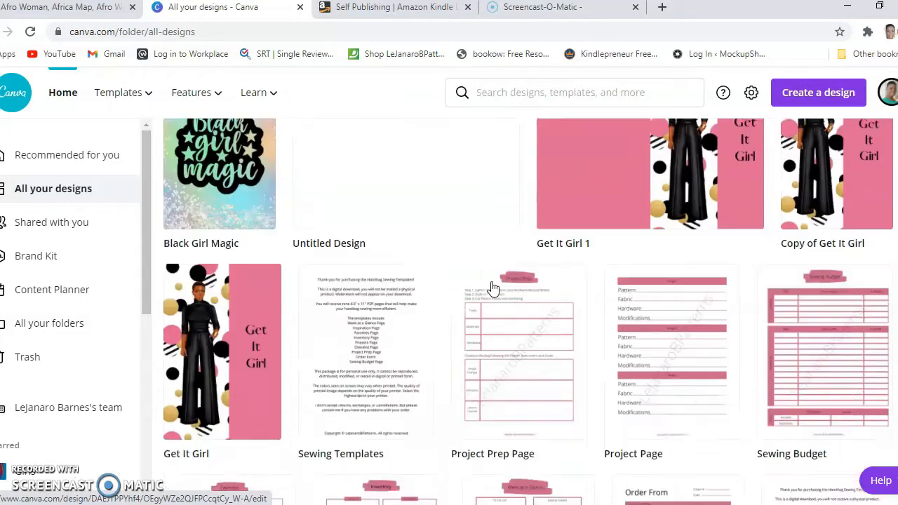
pyautogui.scroll(-2, 493, 289)
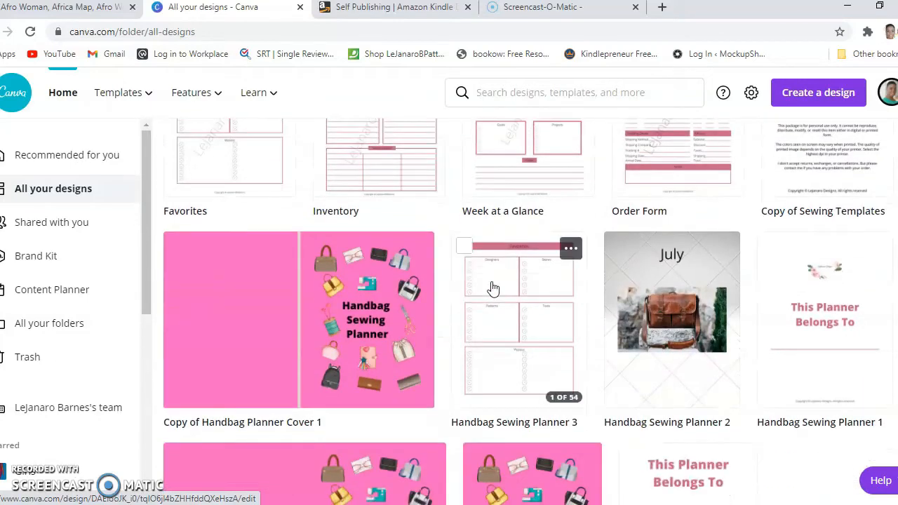
pyautogui.scroll(-4, 493, 288)
pyautogui.scroll(-15, 494, 288)
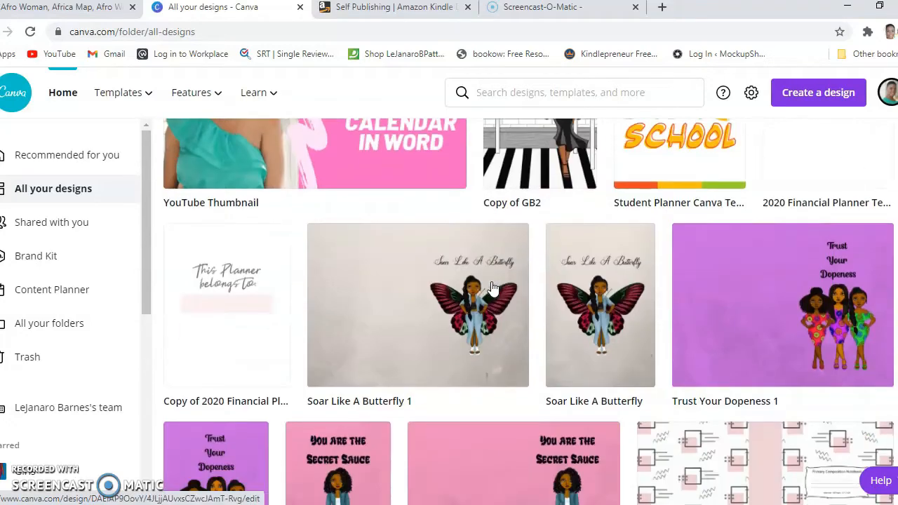
# - Examine the full-wrap composition notebook covers and the planner covers among the older designs, noting how each spine is laid out
pyautogui.scroll(-1, 493, 288)
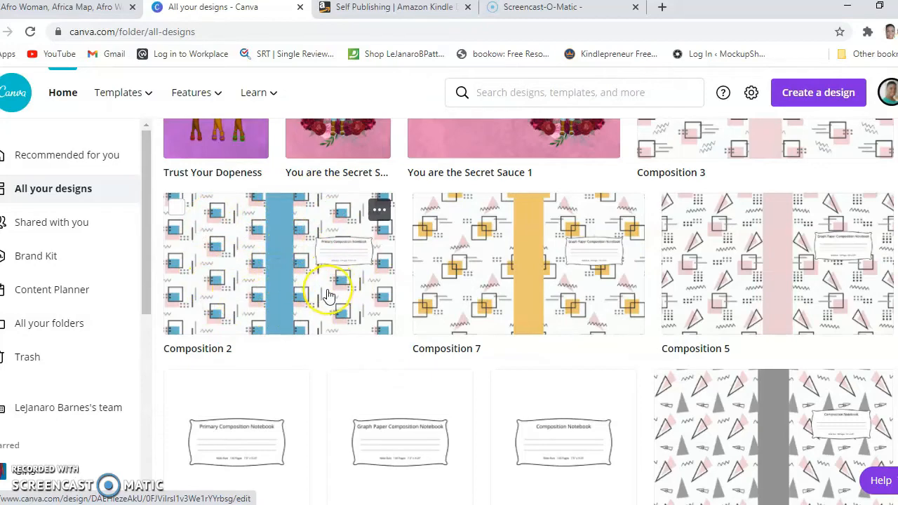
pyautogui.scroll(-2, 330, 296)
pyautogui.scroll(-2, 331, 280)
pyautogui.scroll(-1, 421, 281)
pyautogui.scroll(-3, 331, 327)
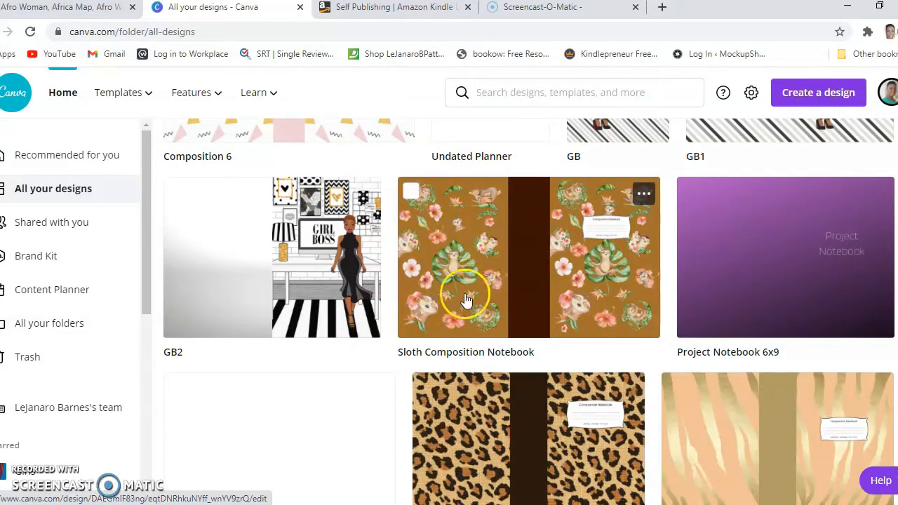
pyautogui.scroll(-1, 376, 316)
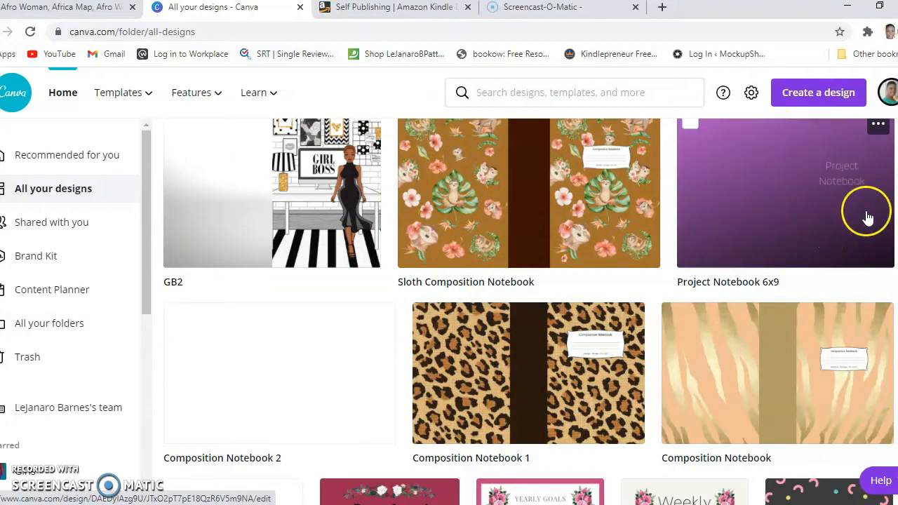
pyautogui.scroll(-5, 387, 325)
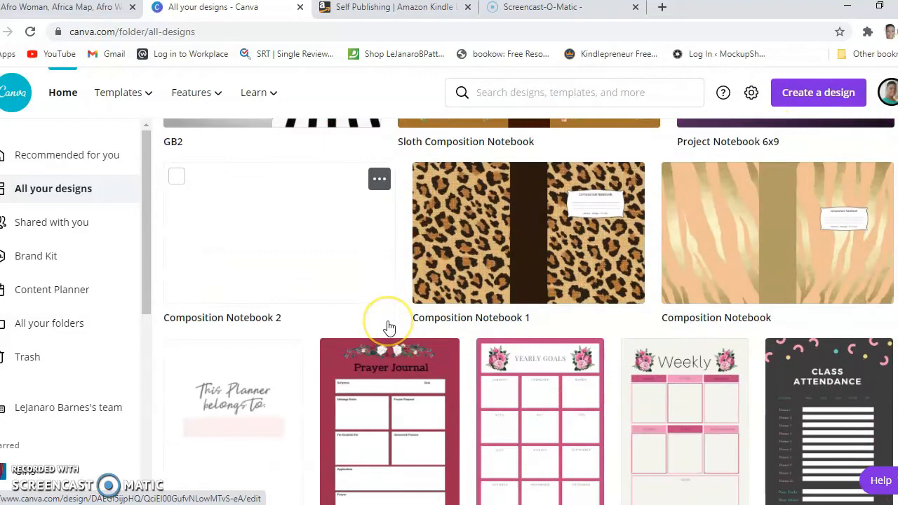
pyautogui.scroll(-5, 390, 327)
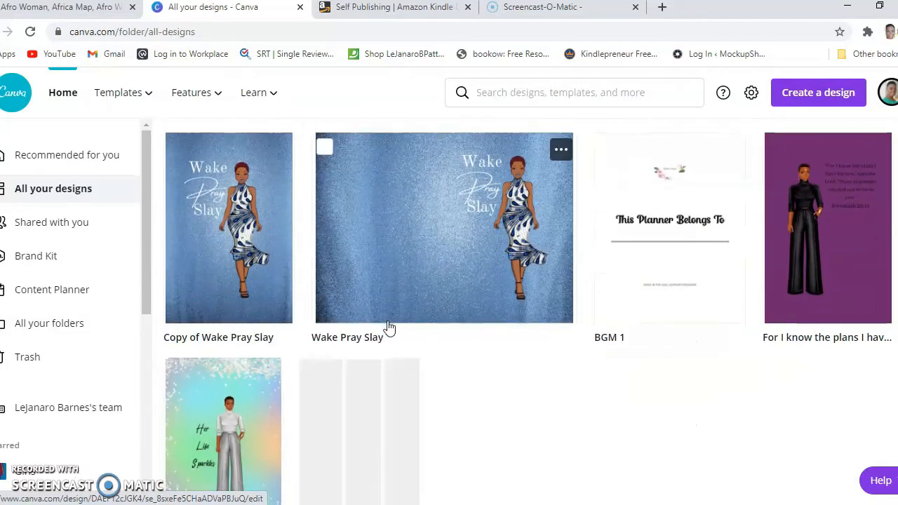
pyautogui.scroll(-5, 389, 328)
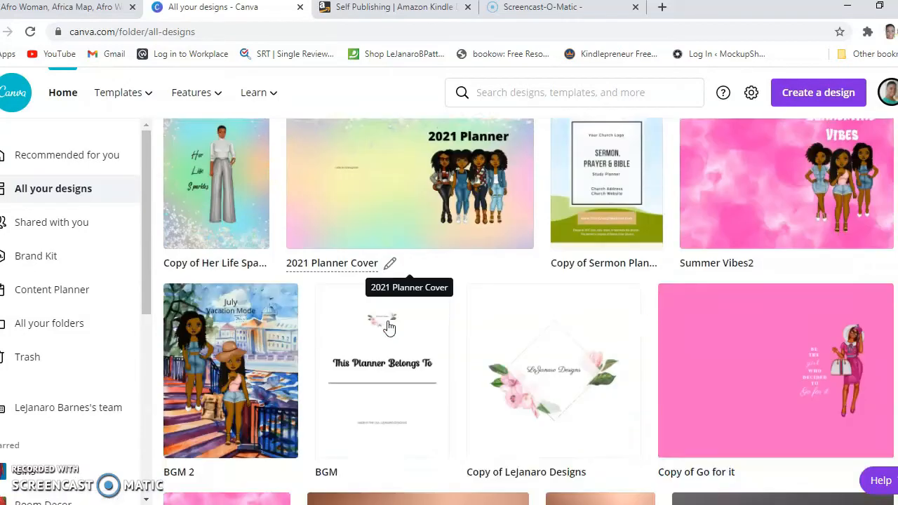
pyautogui.scroll(-4, 390, 328)
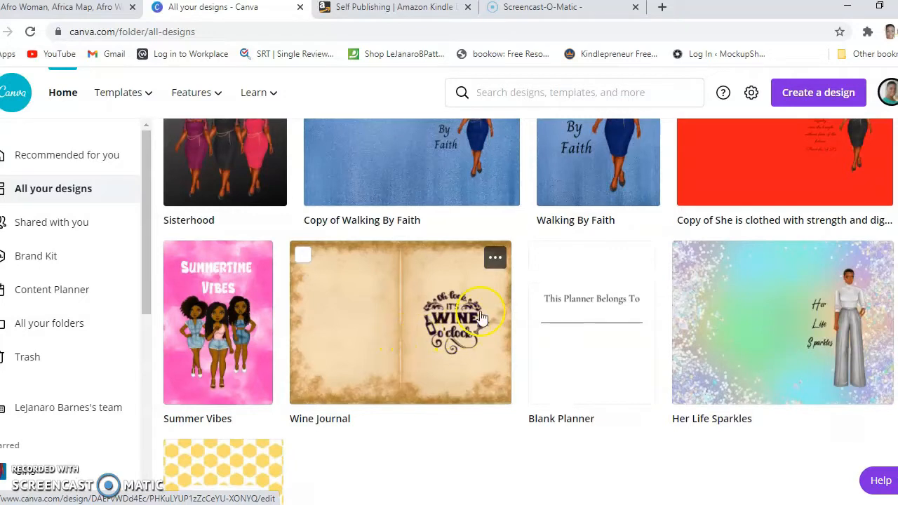
# - Look over the oldest journal covers, such as Wine Journal, Stop and Smell the Roses and JC7, and return to the Weekly Planner designs
pyautogui.click(480, 267)
pyautogui.scroll(-3, 432, 328)
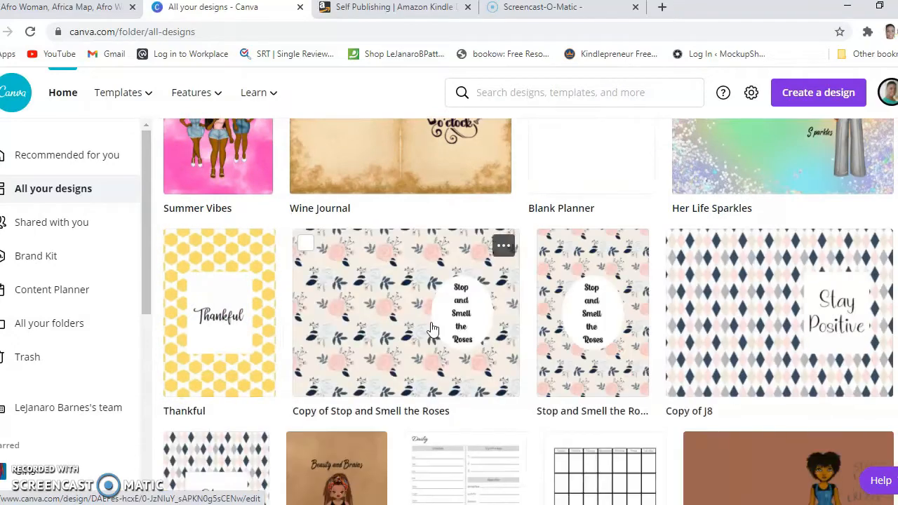
pyautogui.click(440, 342)
pyautogui.scroll(-1, 444, 319)
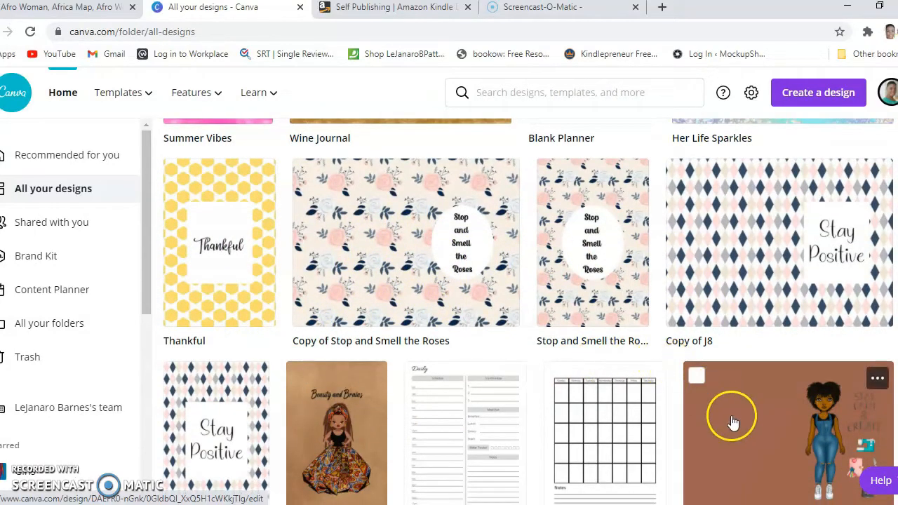
pyautogui.scroll(-2, 734, 423)
pyautogui.scroll(-2, 734, 423)
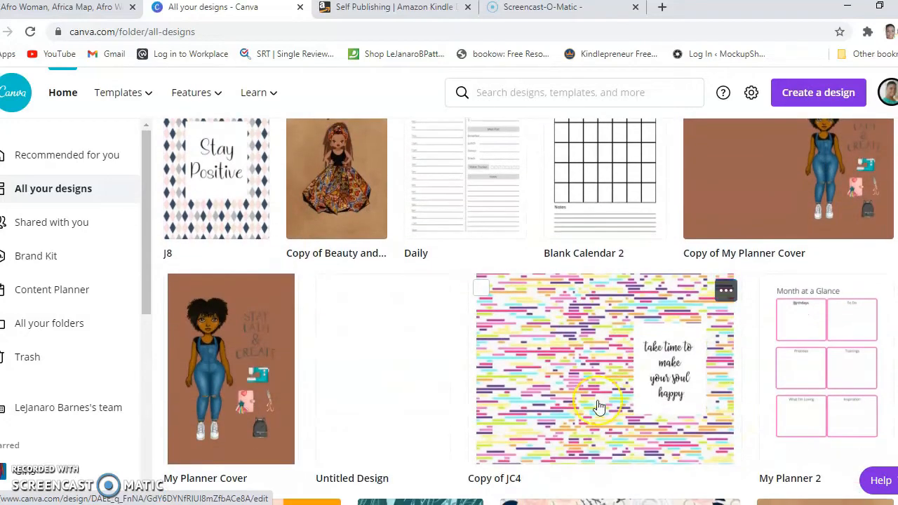
pyautogui.scroll(-2, 598, 407)
pyautogui.scroll(-2, 598, 407)
pyautogui.click(577, 379)
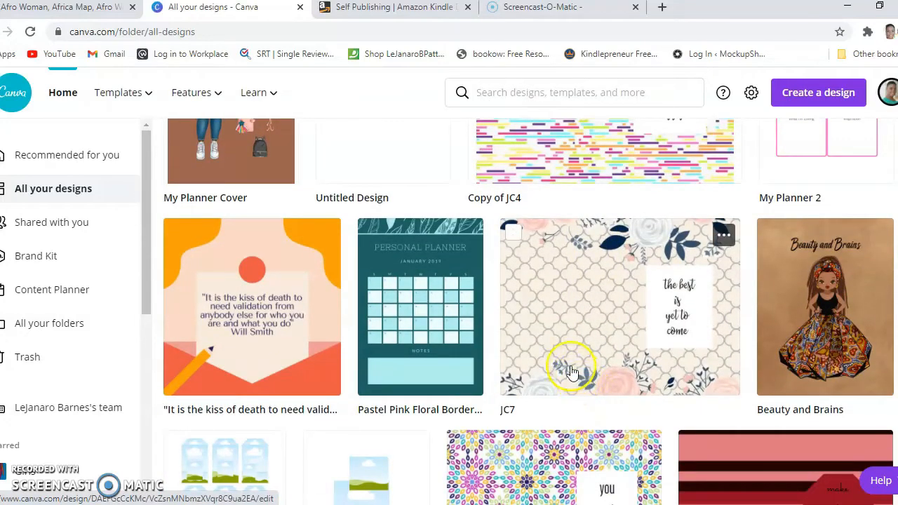
pyautogui.scroll(8, 570, 369)
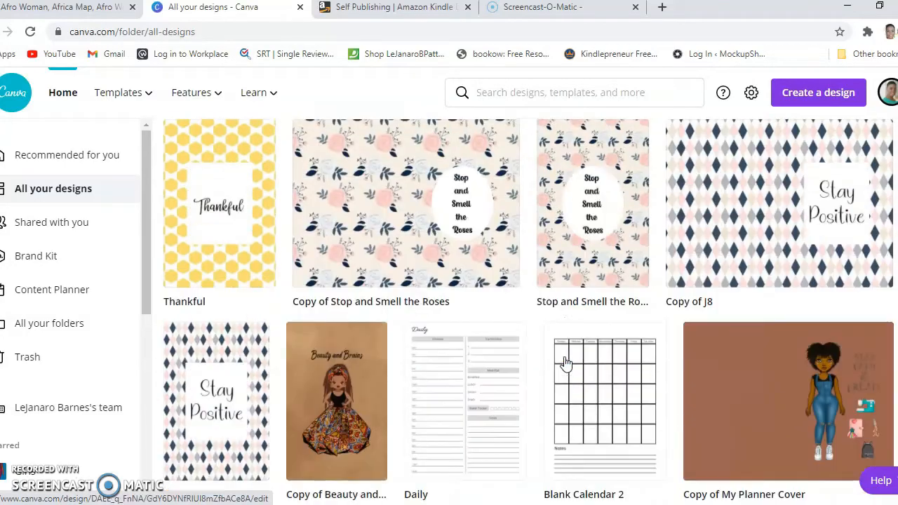
pyautogui.scroll(14, 566, 363)
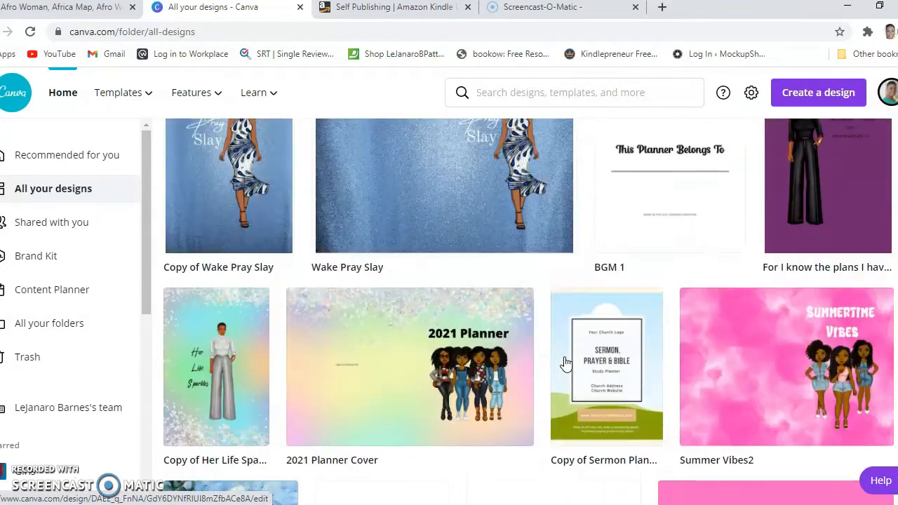
pyautogui.scroll(3, 567, 362)
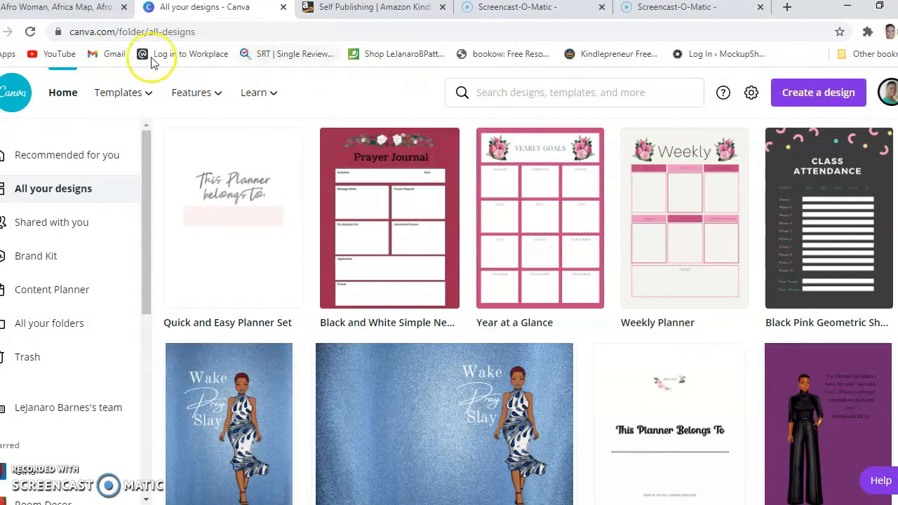
# - Start a new custom-size design and set its dimension units to inches
pyautogui.click(825, 99)
pyautogui.click(659, 164)
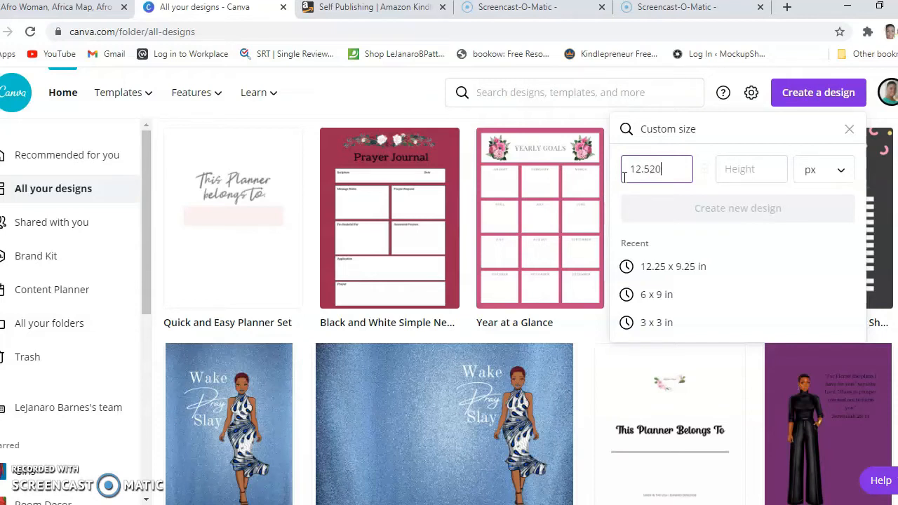
pyautogui.click(748, 167)
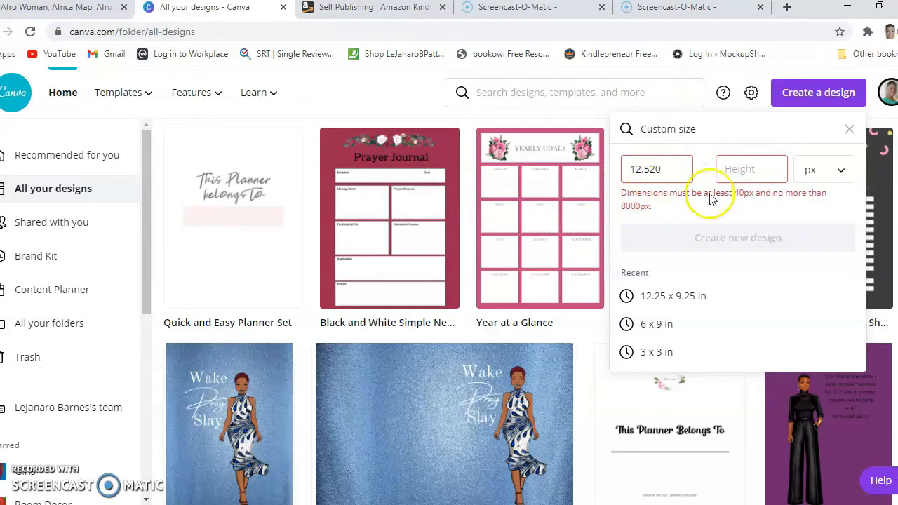
pyautogui.click(832, 172)
pyautogui.click(826, 201)
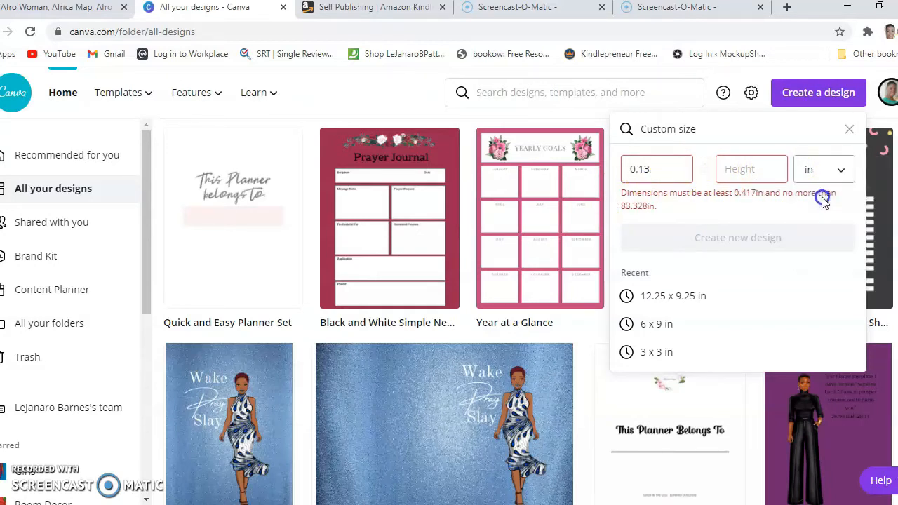
# - Set the custom design's width to 12.520 in and height to 9.250 in, and create the new design
pyautogui.moveTo(663, 171); pyautogui.dragTo(615, 176)
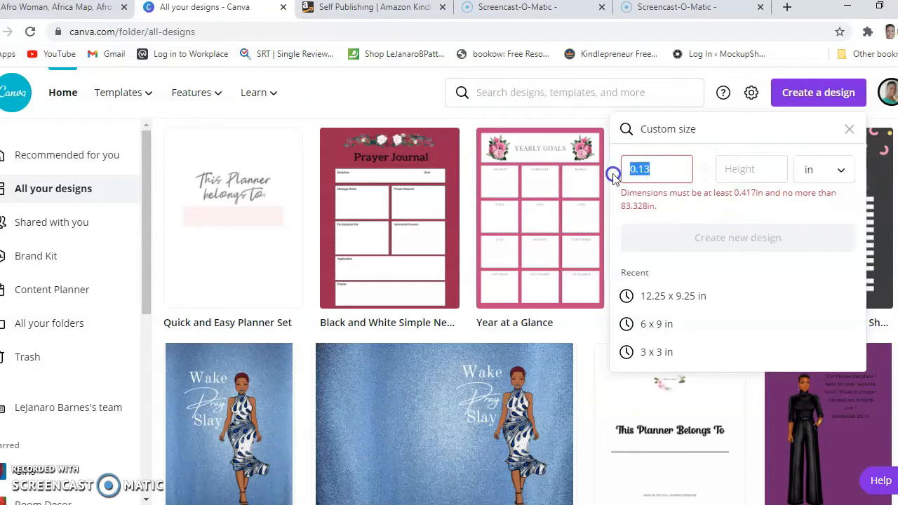
pyautogui.write('12.520')
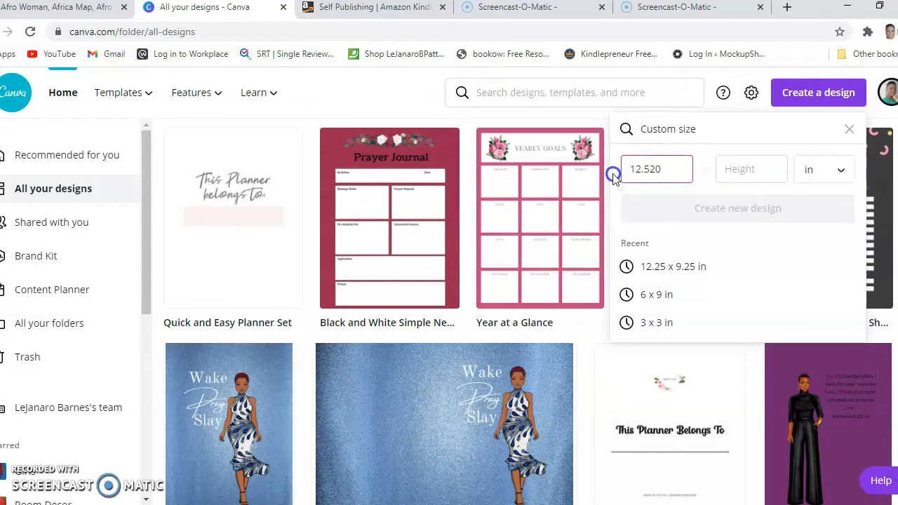
pyautogui.click(731, 169)
pyautogui.write('9.250')
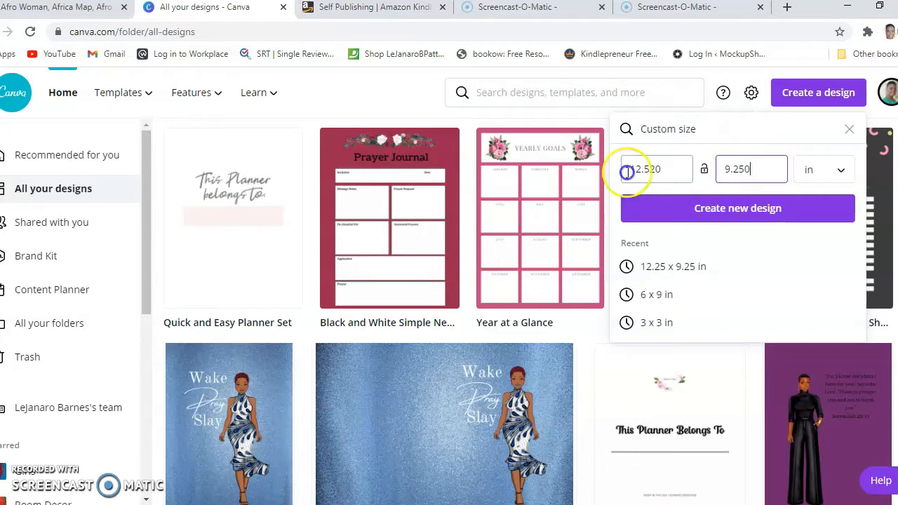
pyautogui.click(685, 274)
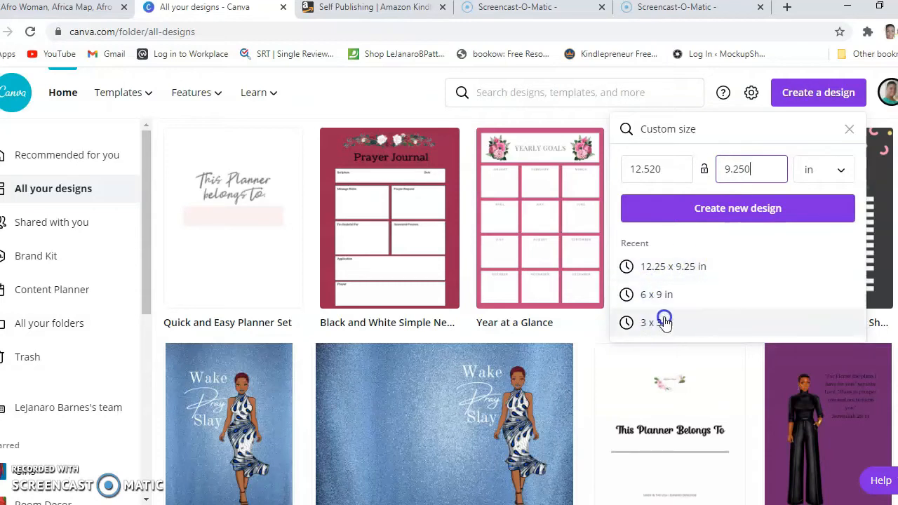
pyautogui.click(681, 212)
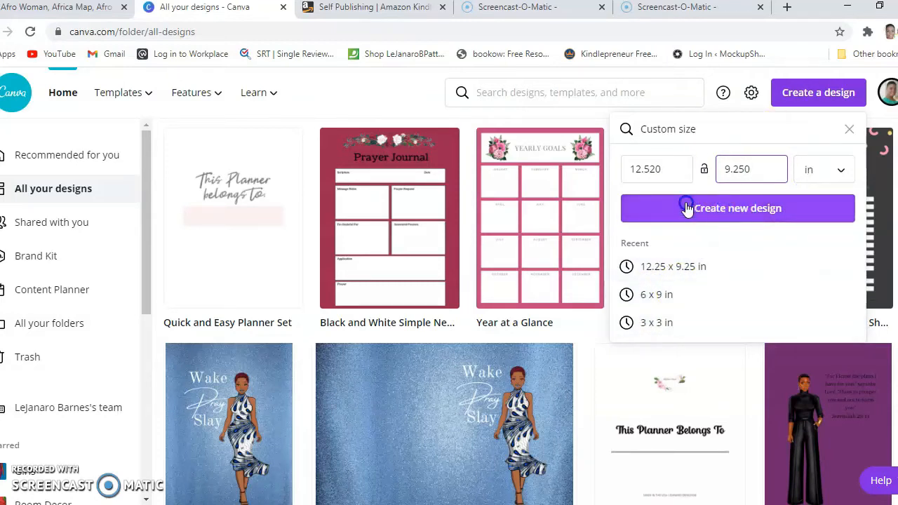
pyautogui.click(743, 210)
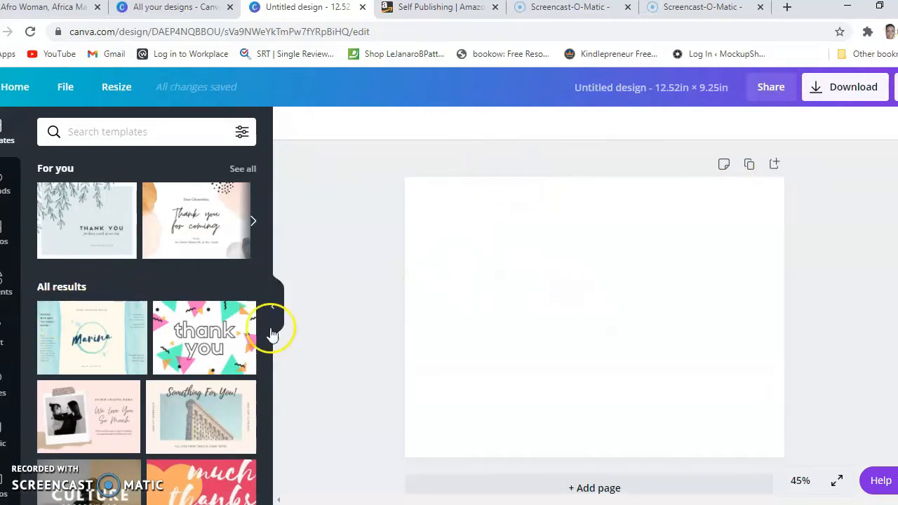
# - Add the recently used plain line element, stretch it beyond both sides of the page, and rotate it to vertical
pyautogui.click(5, 295)
pyautogui.click(66, 222)
pyautogui.moveTo(487, 316); pyautogui.dragTo(380, 315)
pyautogui.moveTo(707, 317); pyautogui.dragTo(756, 317)
pyautogui.moveTo(545, 360); pyautogui.dragTo(504, 303)
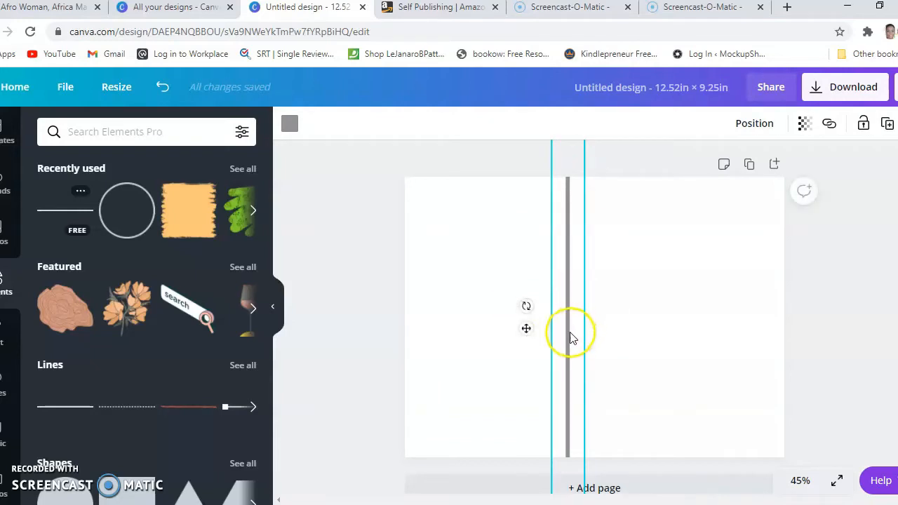
# - Move the vertical line to the exact centre of the page as a divider between back and front cover, and deselect it
pyautogui.click(569, 335)
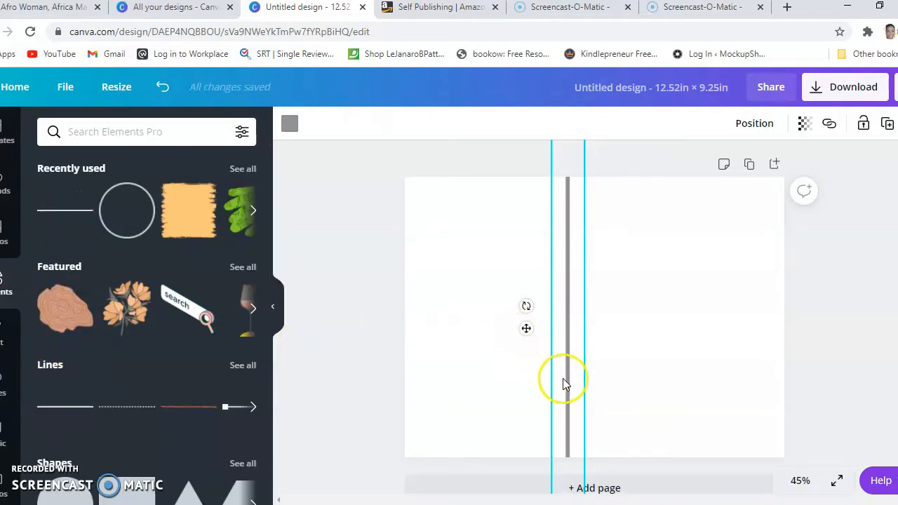
pyautogui.moveTo(566, 378); pyautogui.dragTo(595, 378)
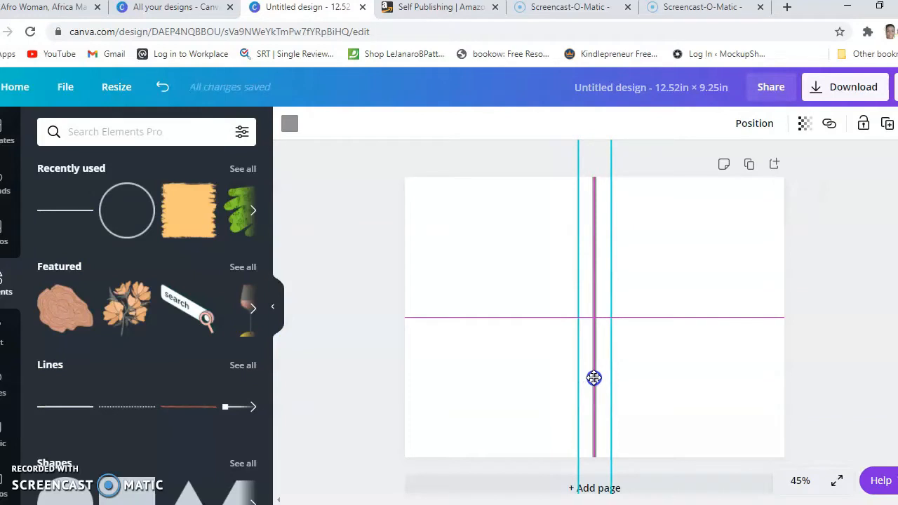
pyautogui.moveTo(593, 378); pyautogui.dragTo(594, 374)
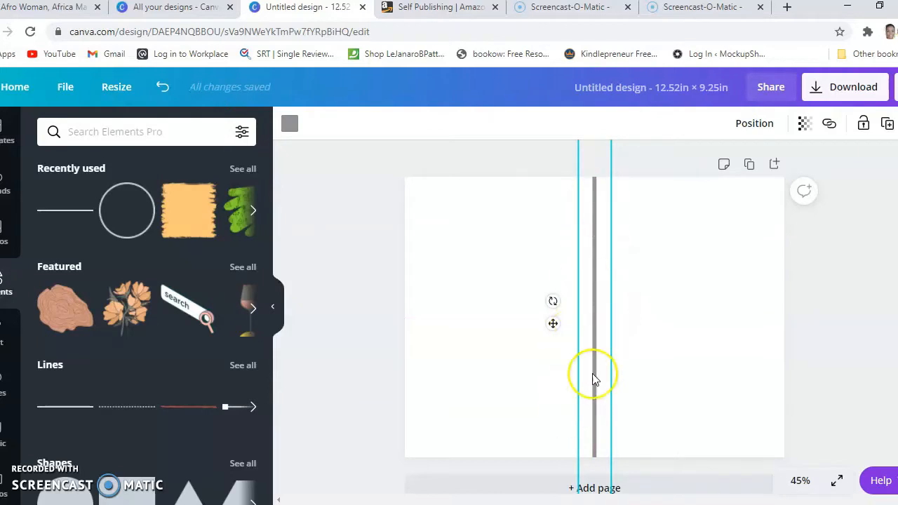
pyautogui.click(455, 384)
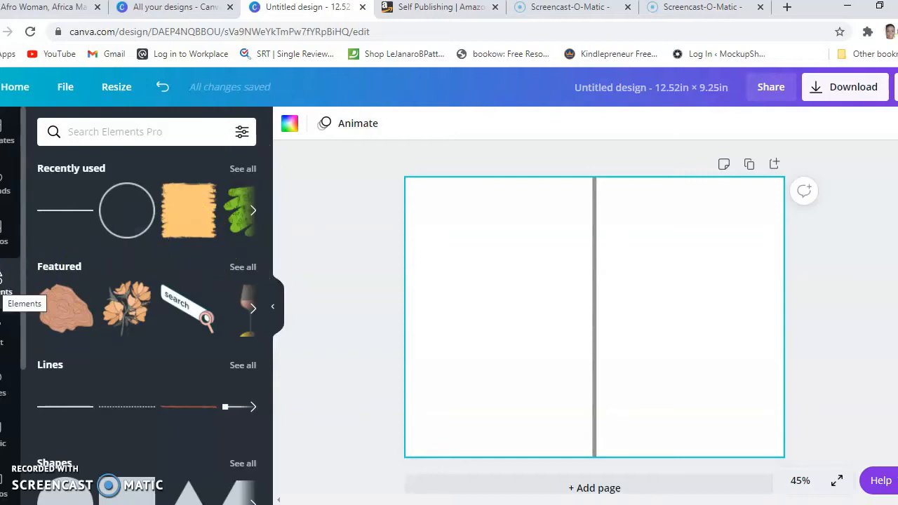
# - Open the background options and fill the page with a custom dark red, #540909
pyautogui.scroll(-3, 7, 302)
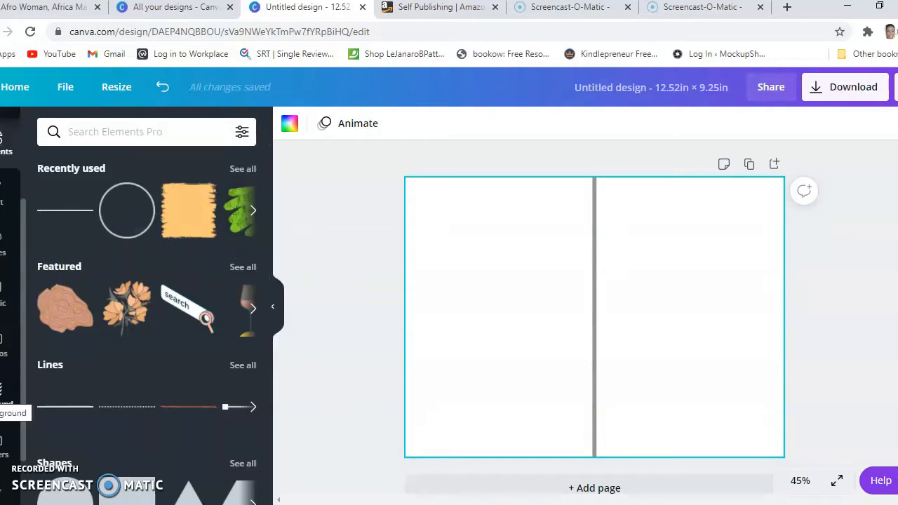
pyautogui.click(4, 396)
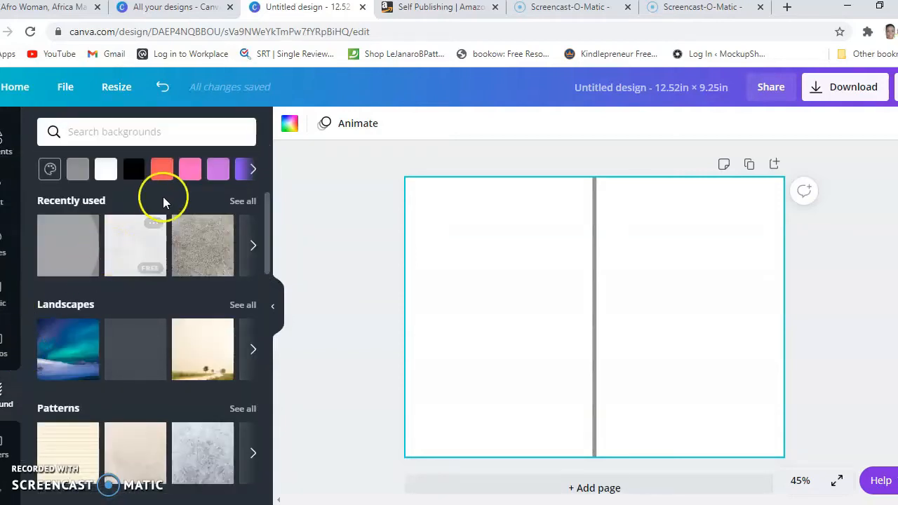
pyautogui.click(254, 169)
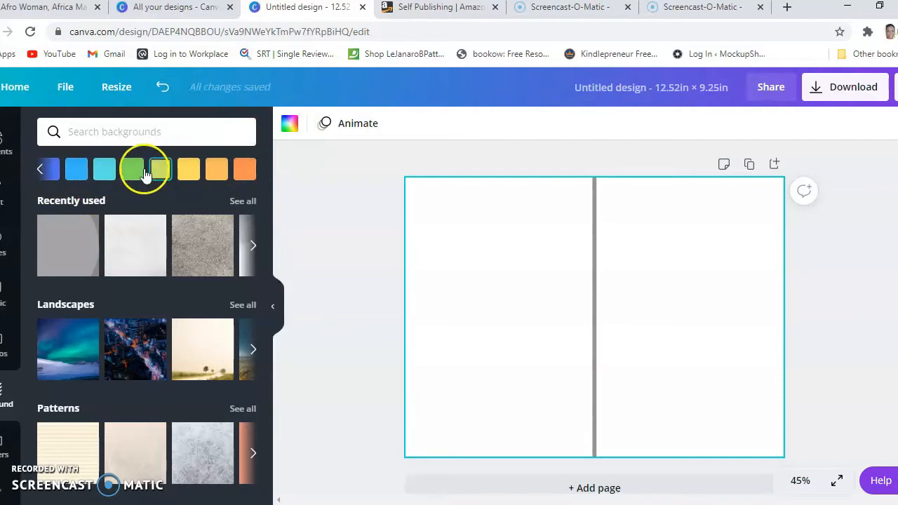
pyautogui.click(290, 125)
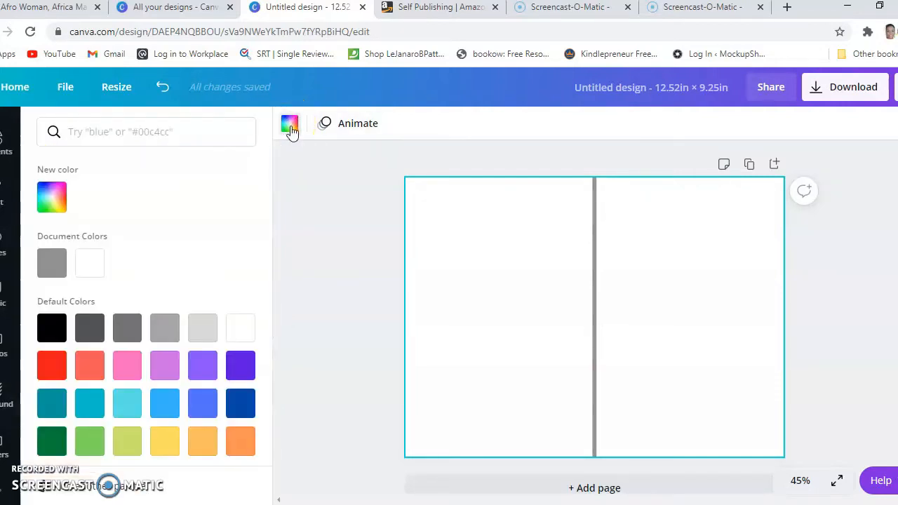
pyautogui.click(51, 204)
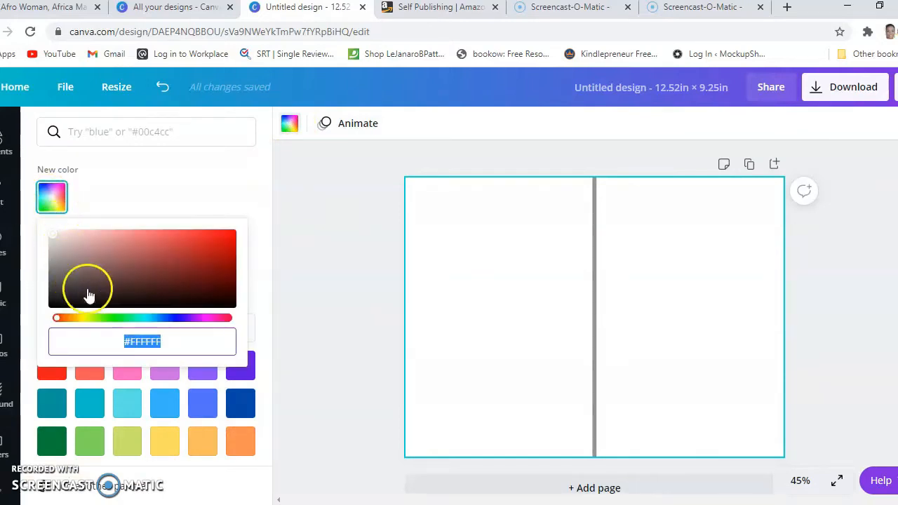
pyautogui.moveTo(142, 280); pyautogui.dragTo(221, 265)
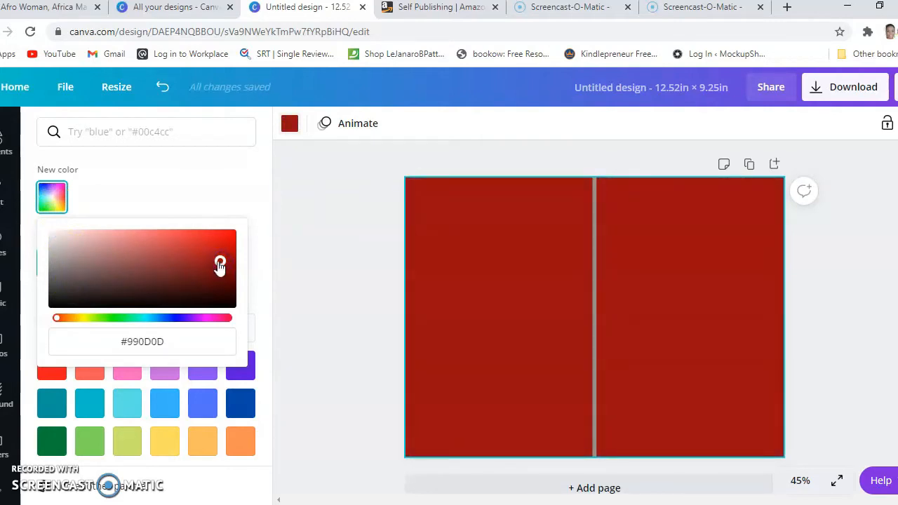
pyautogui.click(191, 289)
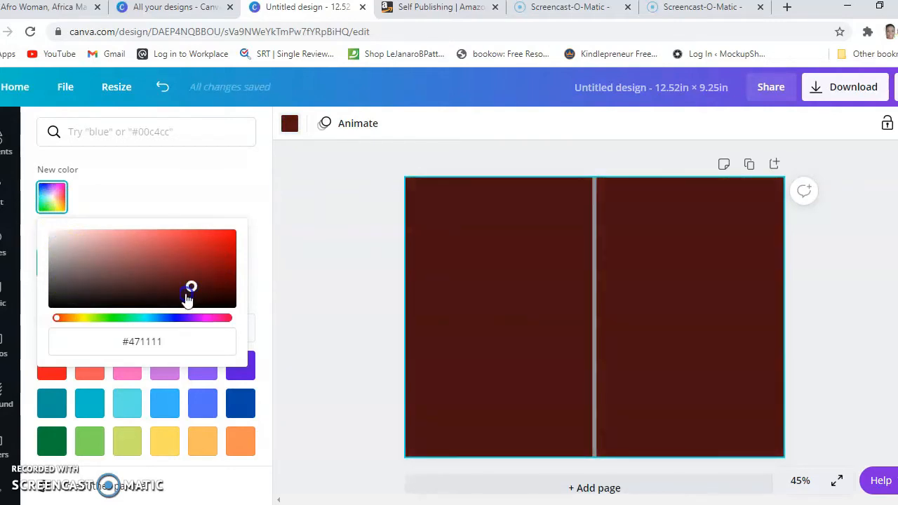
pyautogui.click(167, 289)
pyautogui.click(218, 288)
pyautogui.scroll(-1, 115, 407)
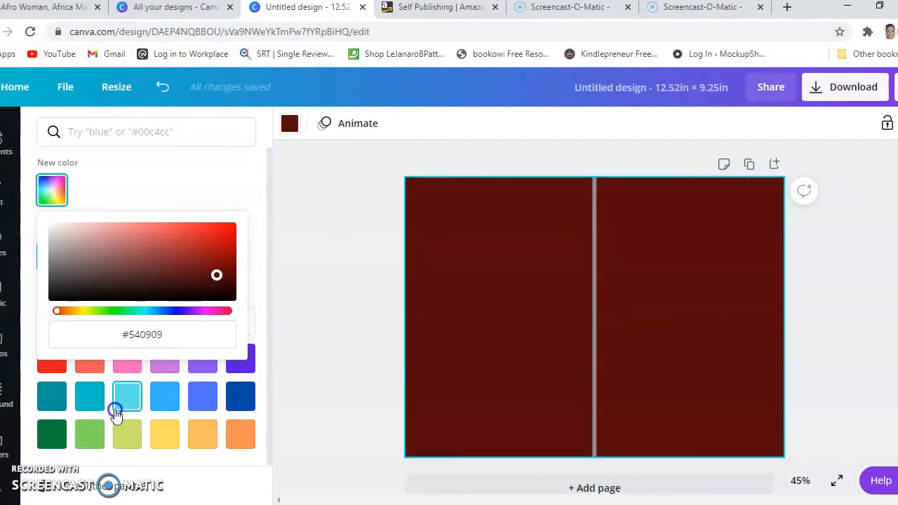
pyautogui.scroll(1, 115, 414)
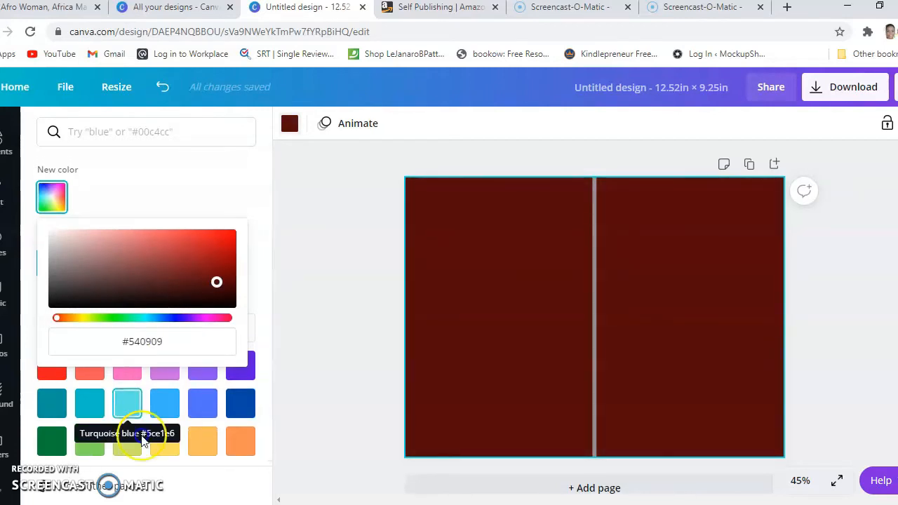
pyautogui.click(182, 198)
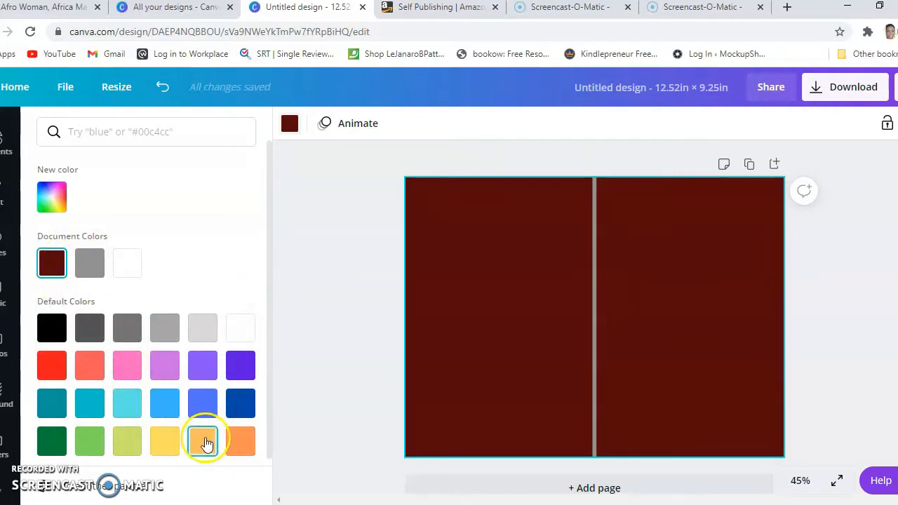
# - Recolour the page background with the light orange default colour and darken it to the custom brown #80571B
pyautogui.click(203, 442)
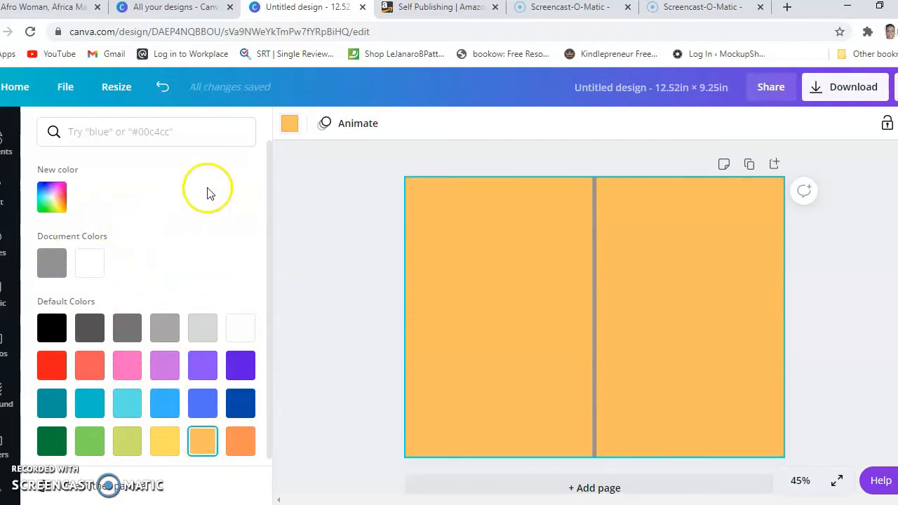
pyautogui.click(57, 188)
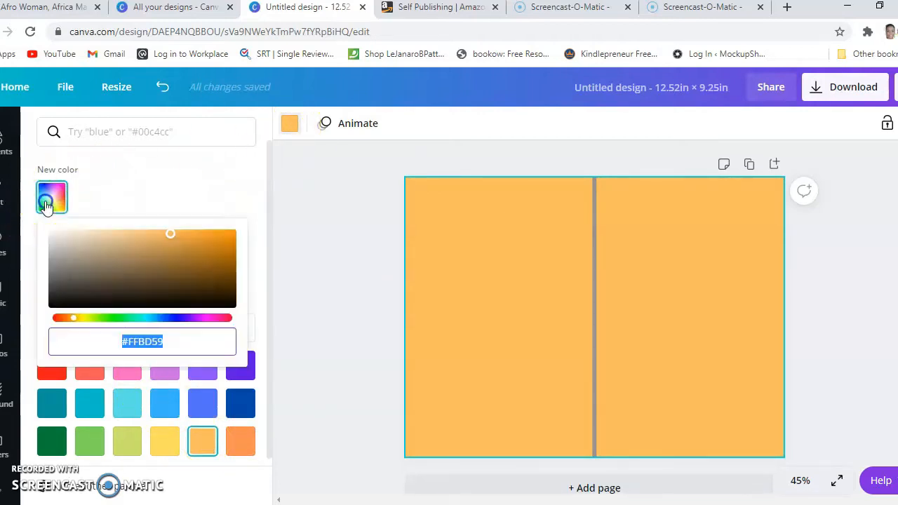
pyautogui.moveTo(209, 252); pyautogui.dragTo(224, 277)
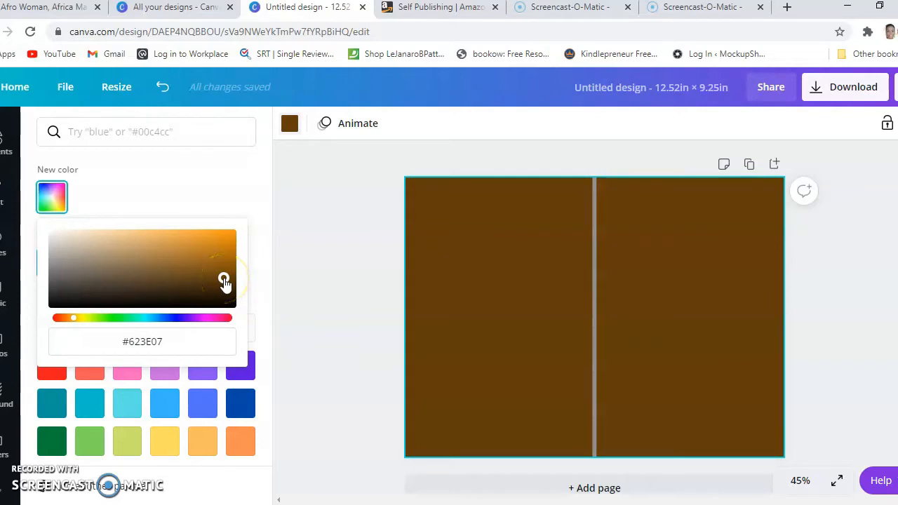
pyautogui.moveTo(224, 278); pyautogui.dragTo(196, 269)
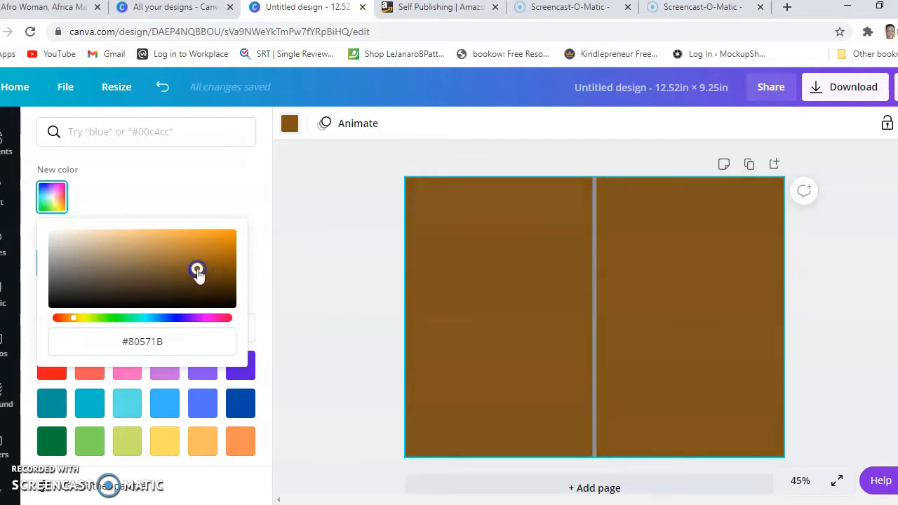
# - Search the colours for "brown", apply the dark brown from the Meeting the Sand palette to the page background, and clear the search
pyautogui.click(161, 135)
pyautogui.write('brown')
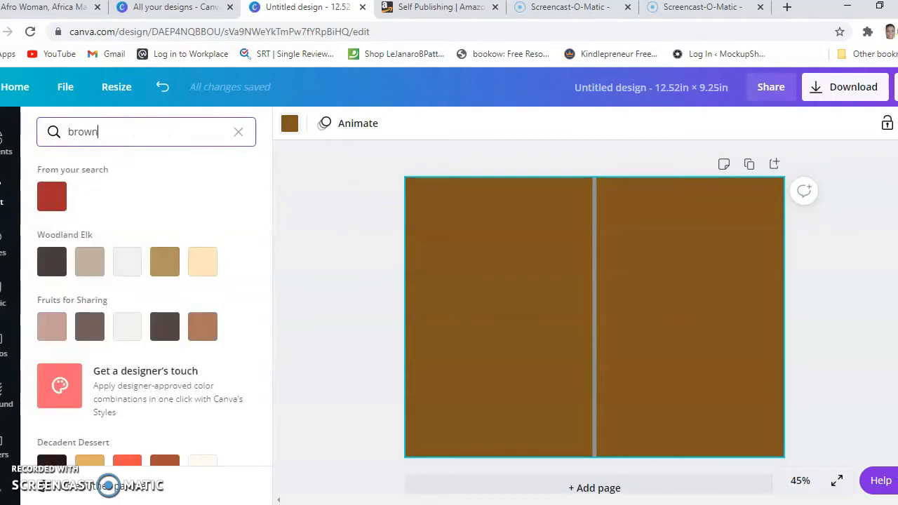
pyautogui.scroll(-2, 178, 212)
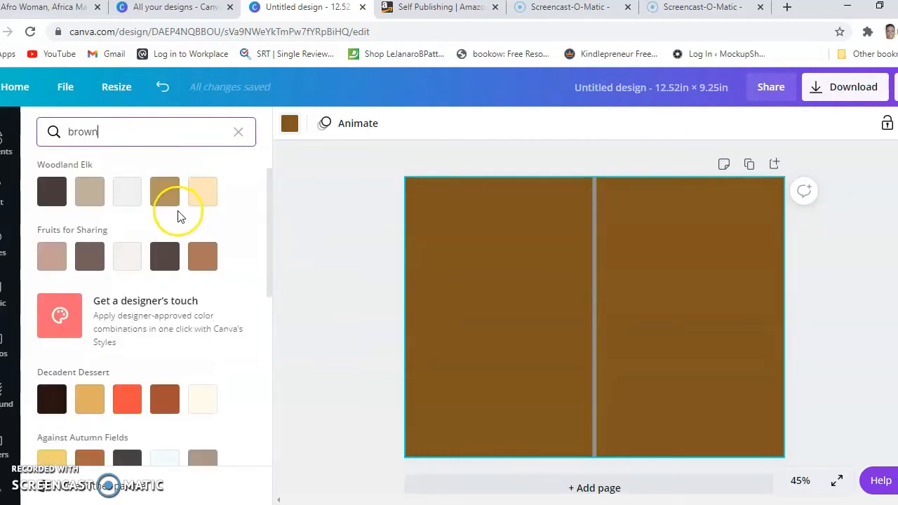
pyautogui.scroll(-3, 178, 216)
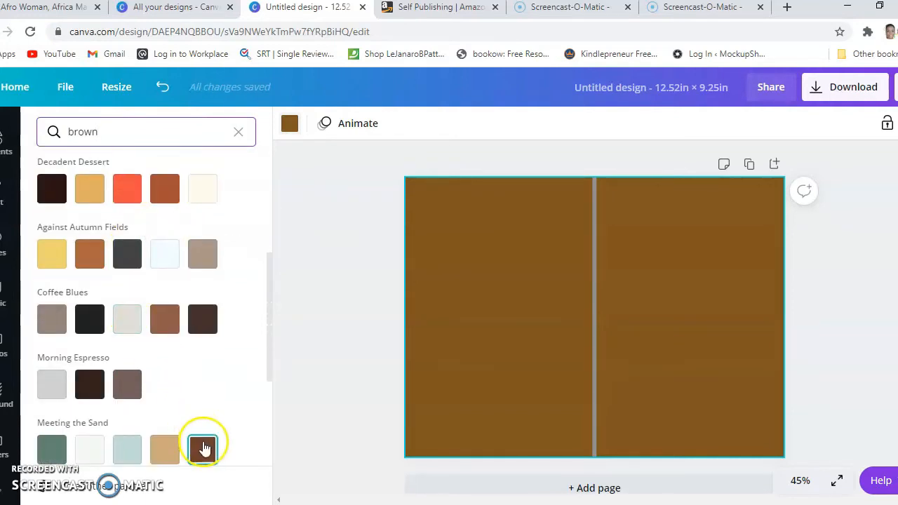
pyautogui.click(203, 449)
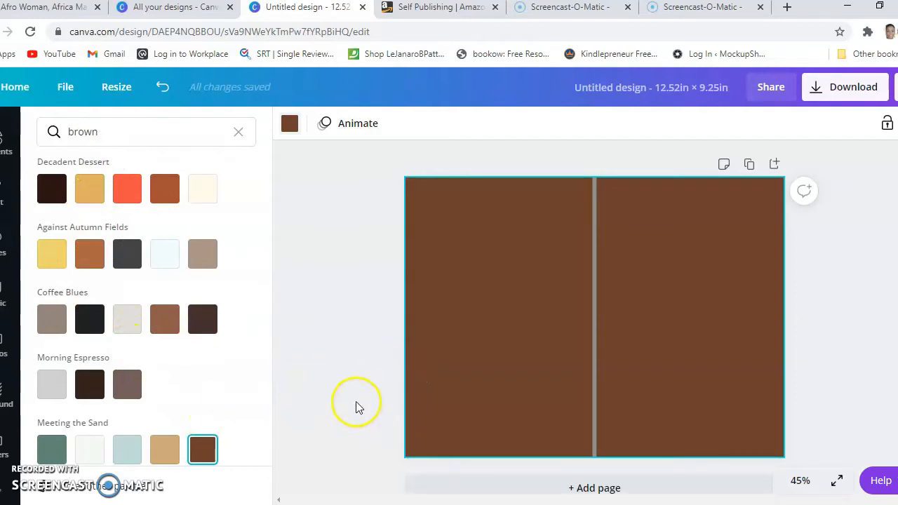
pyautogui.click(239, 132)
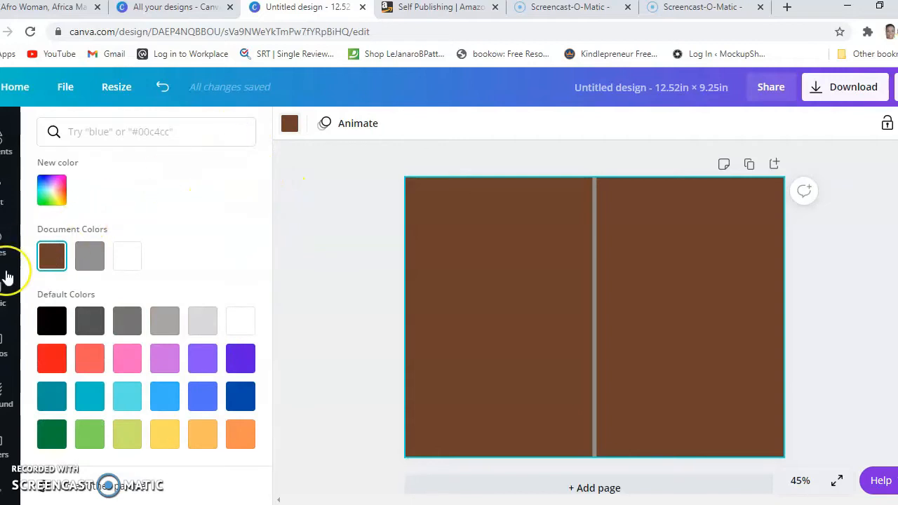
# - Examine the ready-made background categories, from Landscapes and Patterns through Gradients to Abstract and Food
pyautogui.click(5, 393)
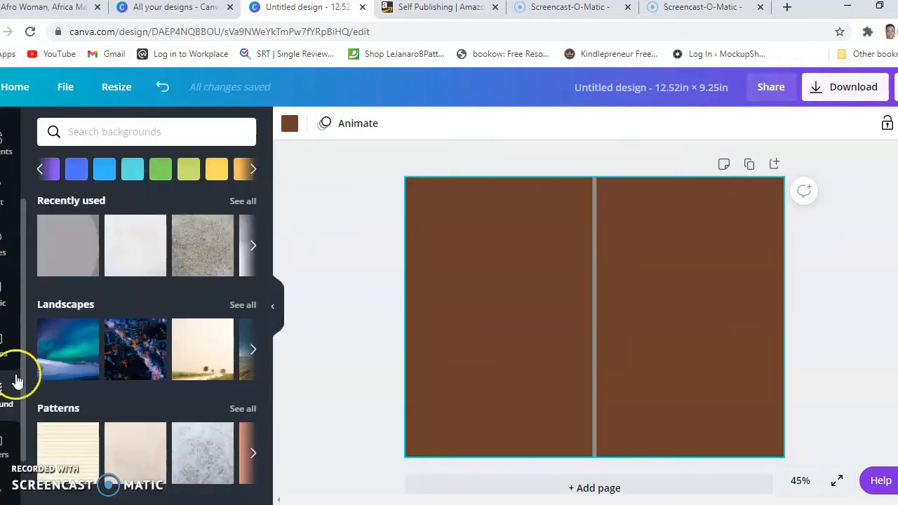
pyautogui.scroll(-3, 150, 326)
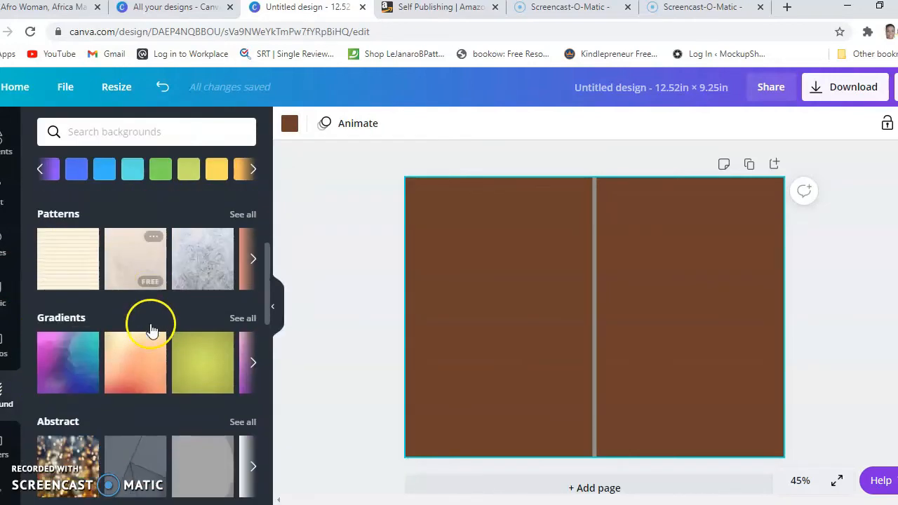
pyautogui.scroll(2, 149, 322)
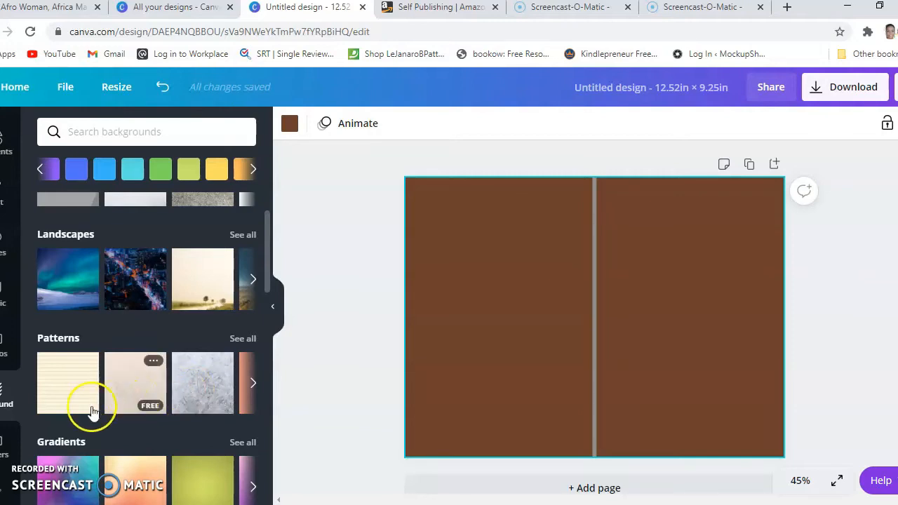
pyautogui.scroll(-1, 69, 407)
pyautogui.scroll(-3, 68, 410)
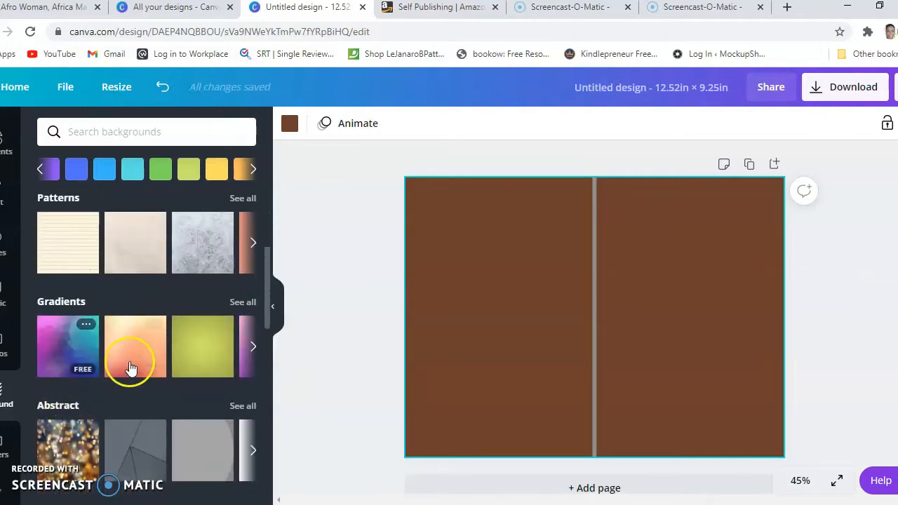
pyautogui.scroll(-4, 167, 416)
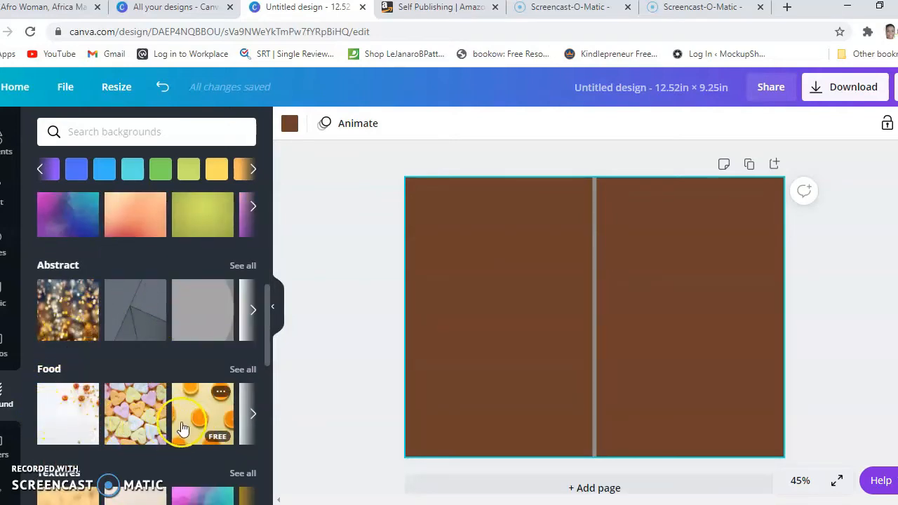
# - Examine the full collection of Abstract backgrounds for a suitable cover image
pyautogui.click(253, 311)
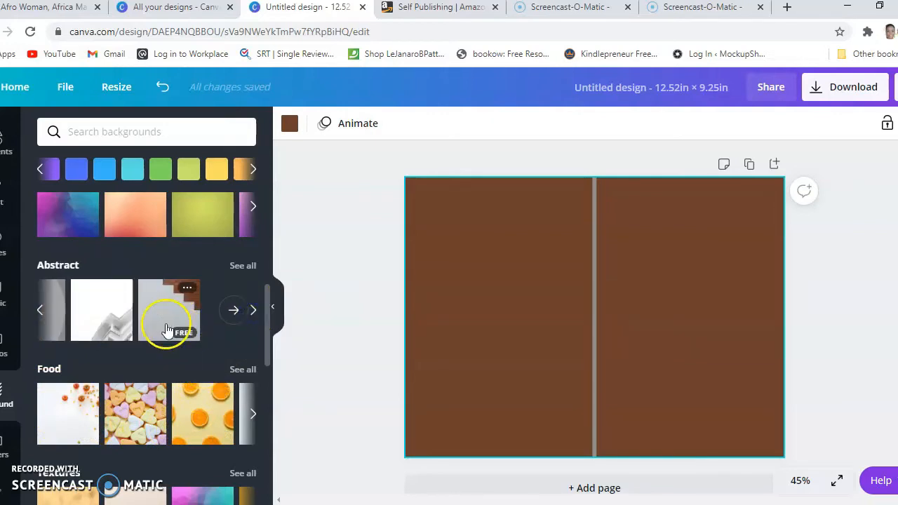
pyautogui.click(242, 266)
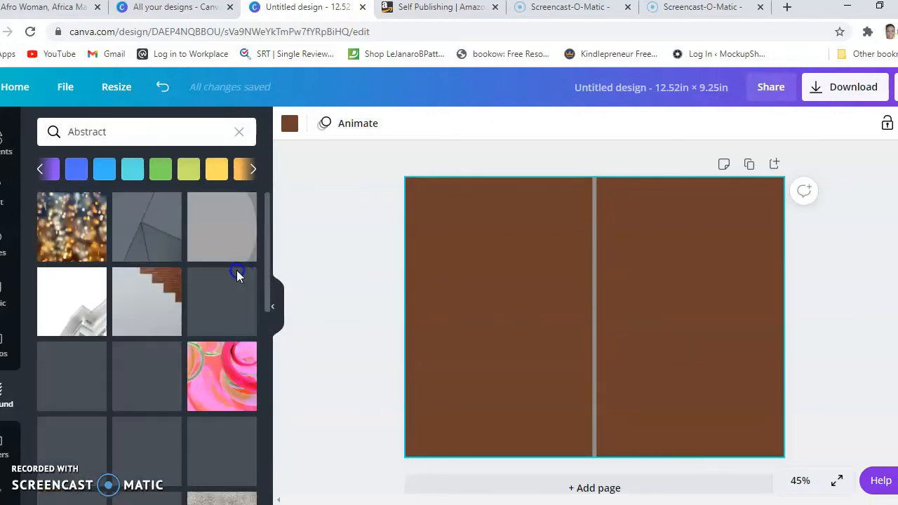
pyautogui.scroll(-3, 120, 403)
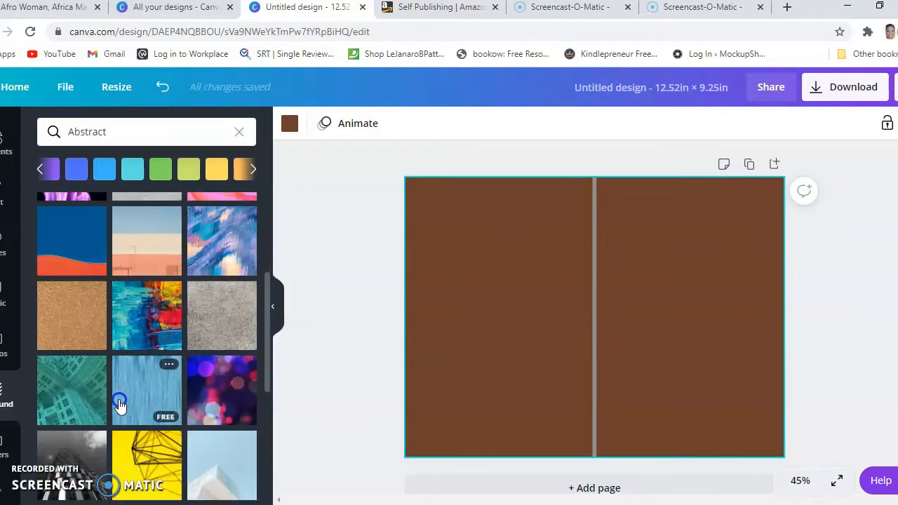
pyautogui.scroll(-2, 126, 442)
pyautogui.scroll(-3, 129, 438)
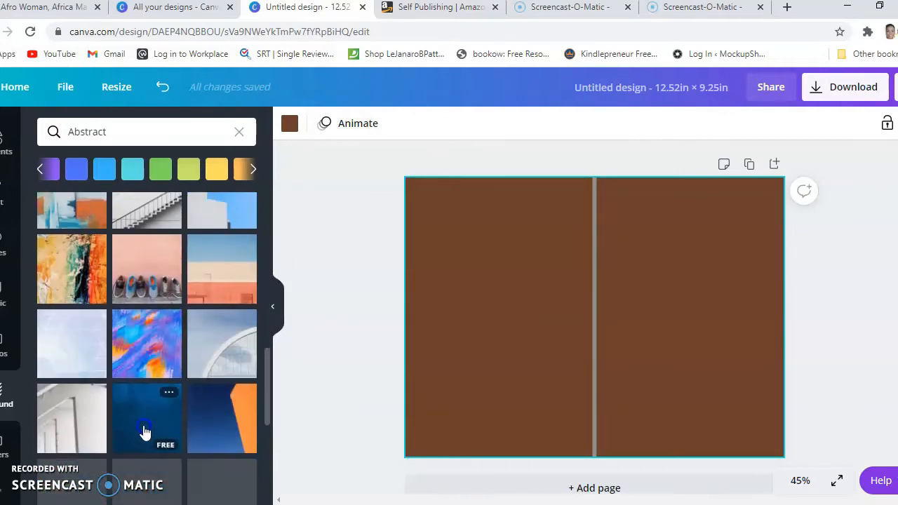
pyautogui.scroll(-3, 60, 396)
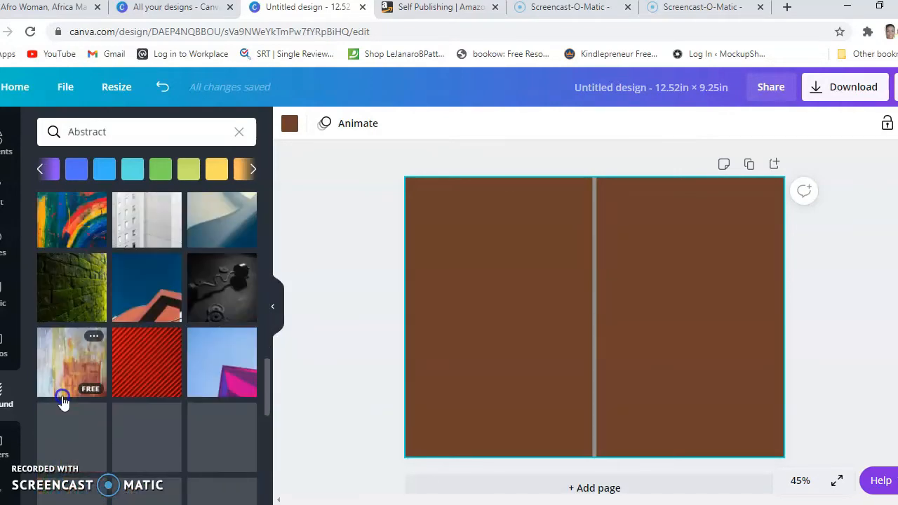
pyautogui.scroll(-2, 114, 425)
pyautogui.scroll(-5, 114, 424)
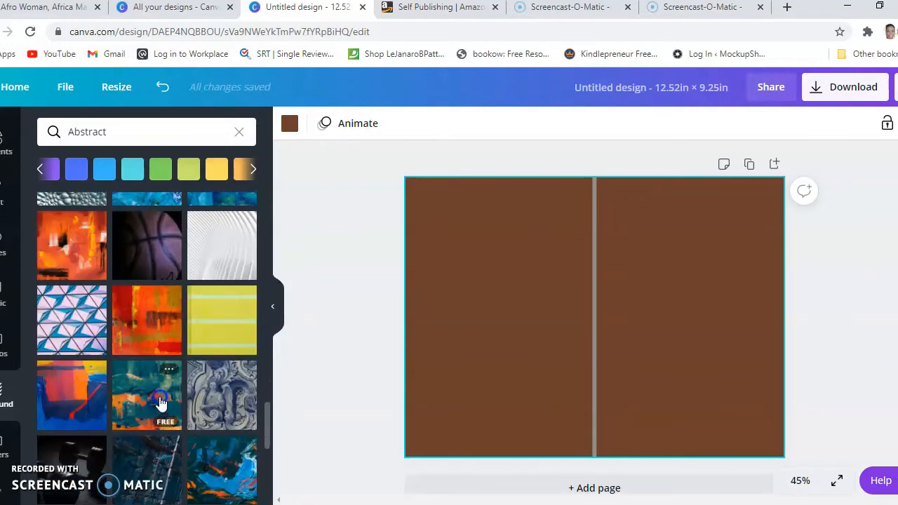
pyautogui.scroll(-2, 141, 405)
pyautogui.scroll(-3, 84, 420)
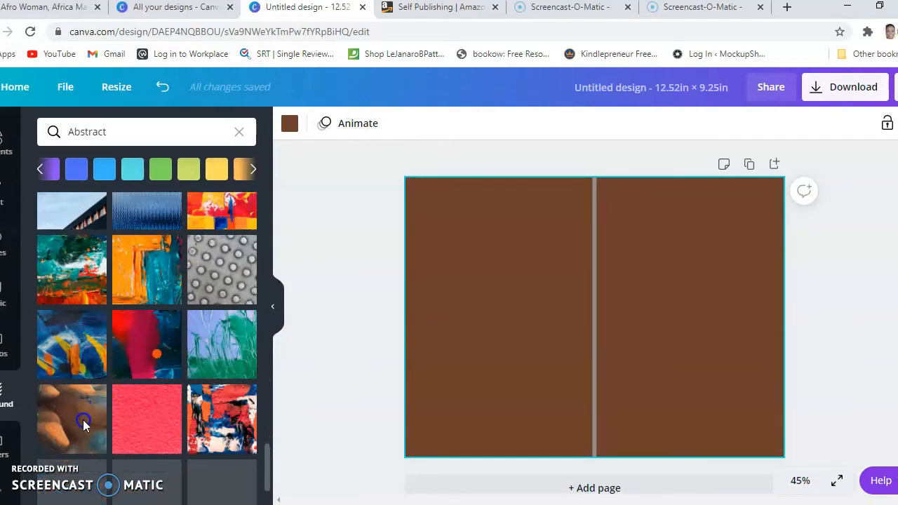
pyautogui.scroll(-2, 169, 432)
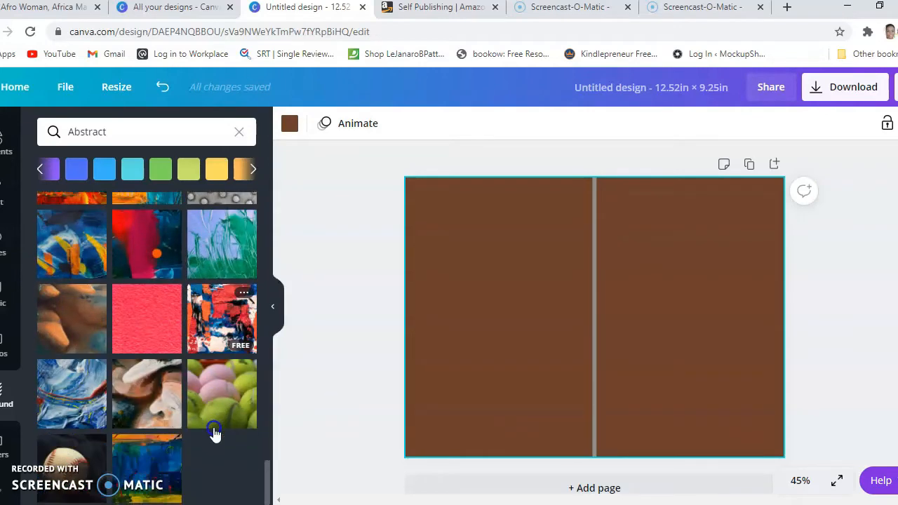
pyautogui.scroll(-3, 141, 378)
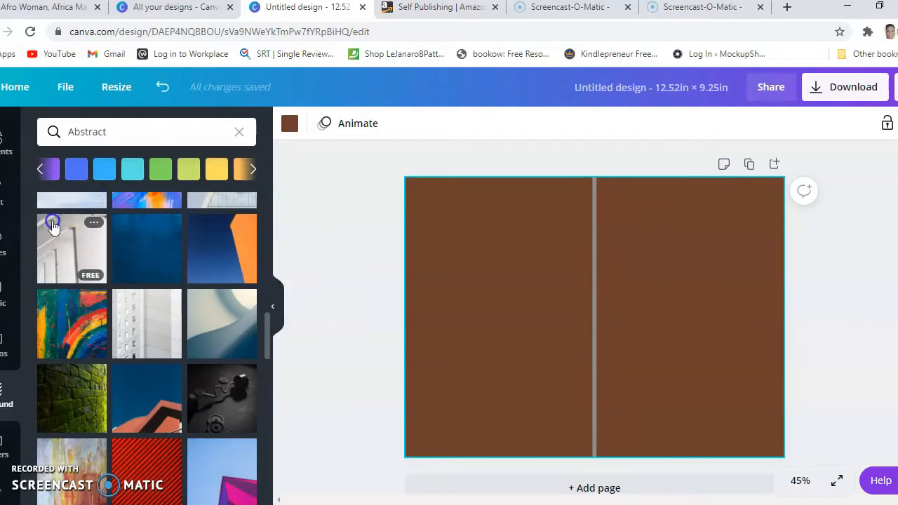
# - Clear the Abstract category and examine the full collection of recently used backgrounds
pyautogui.click(236, 134)
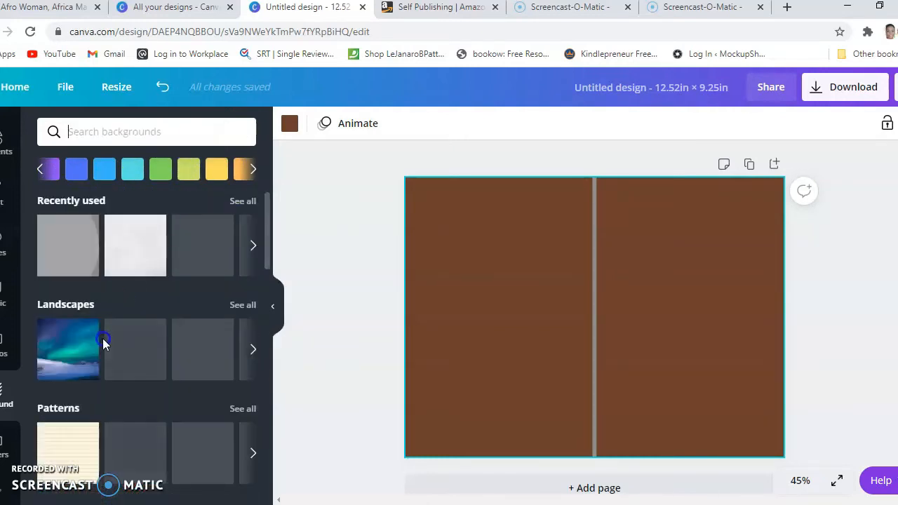
pyautogui.click(239, 201)
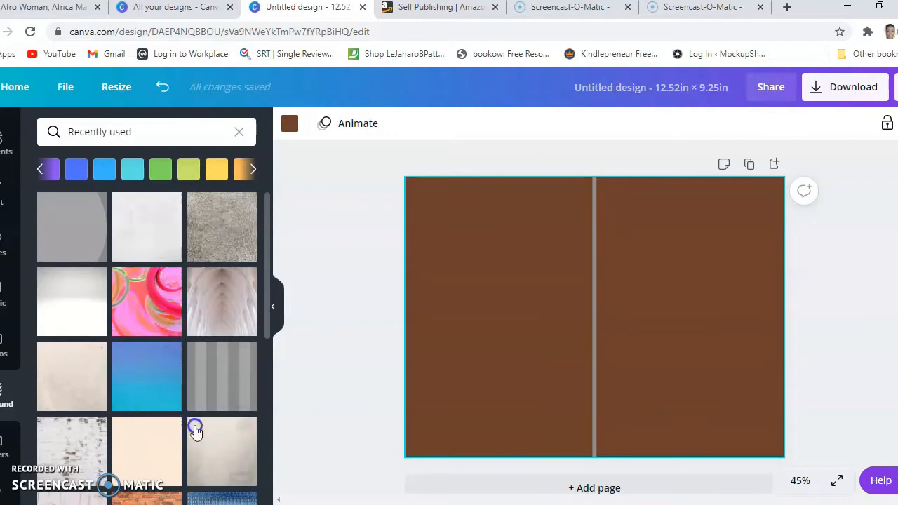
pyautogui.scroll(-2, 186, 452)
pyautogui.scroll(-6, 87, 421)
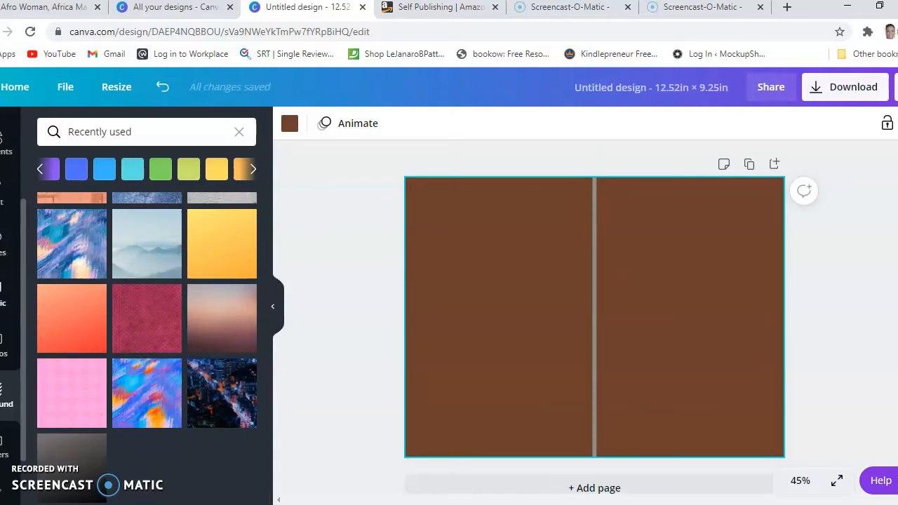
# - Examine the stock photo library and the previously uploaded images for possible cover artwork
pyautogui.scroll(3, 6, 168)
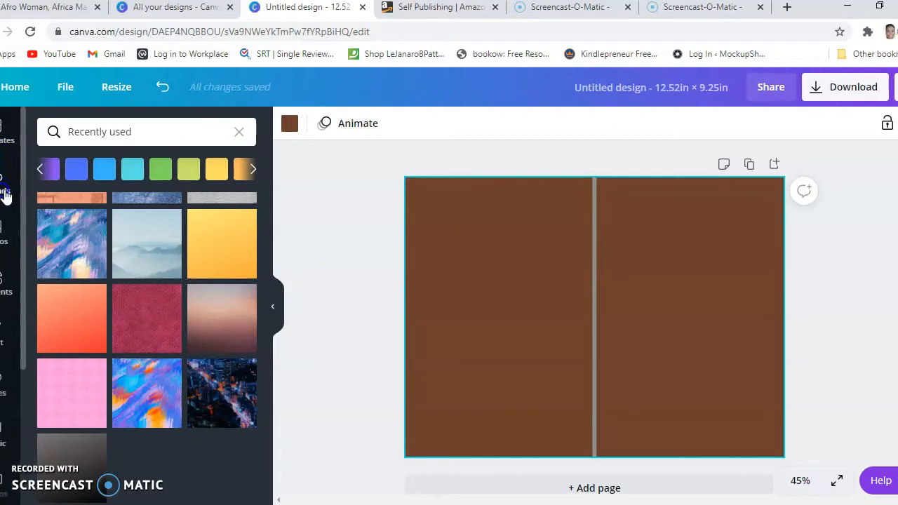
pyautogui.click(4, 233)
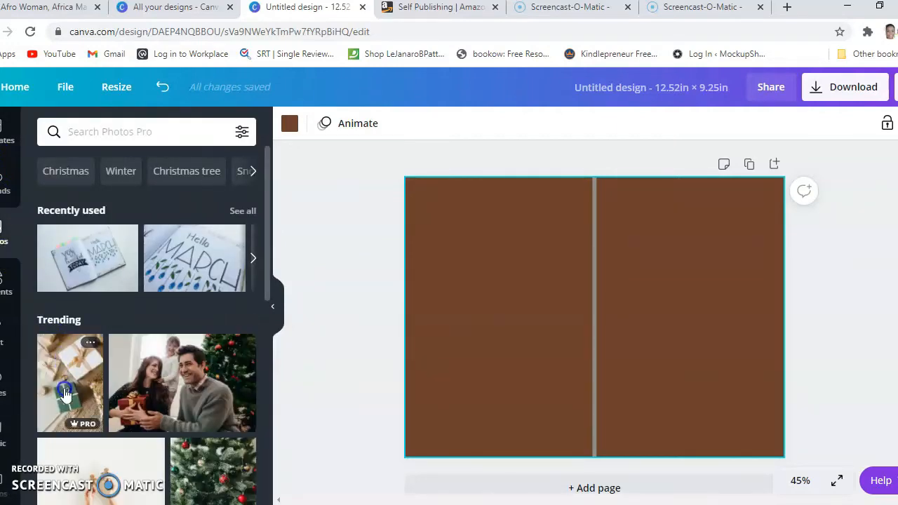
pyautogui.moveTo(77, 430)
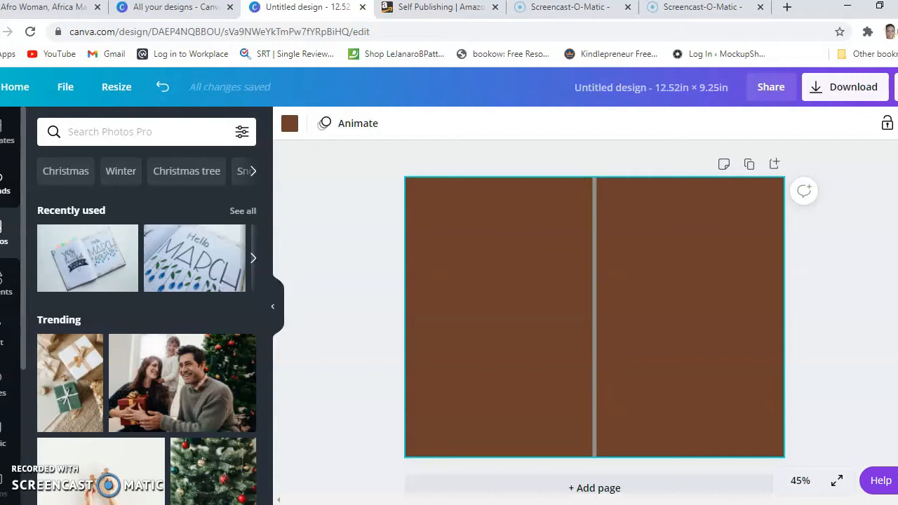
pyautogui.click(4, 182)
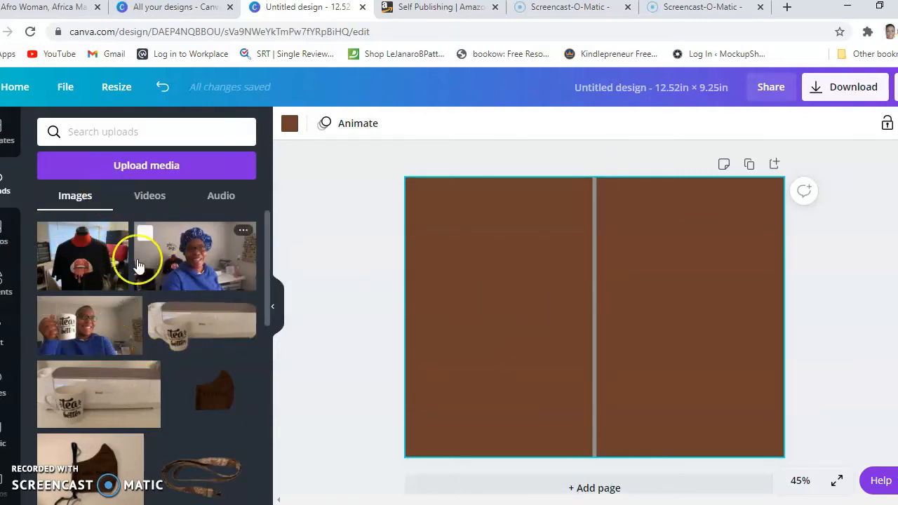
pyautogui.scroll(-3, 144, 321)
pyautogui.scroll(-12, 144, 322)
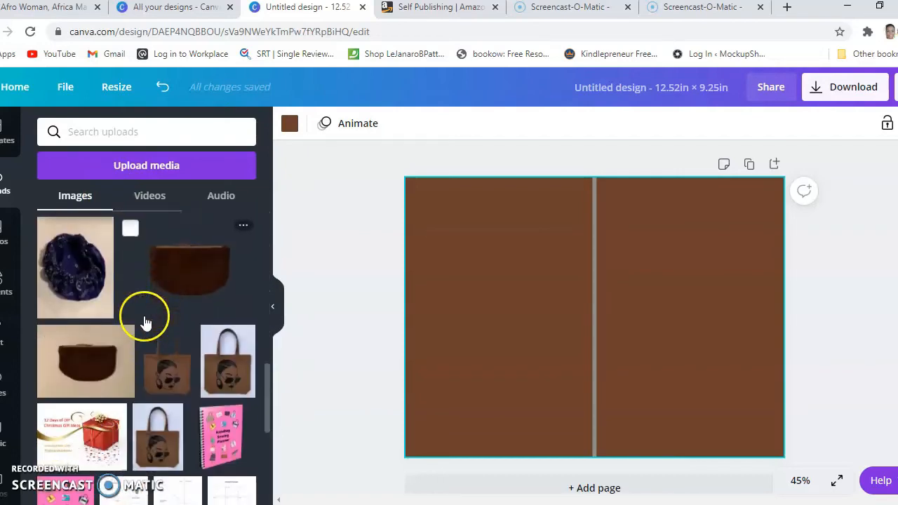
pyautogui.scroll(-5, 144, 326)
pyautogui.scroll(8, 144, 326)
pyautogui.scroll(5, 144, 326)
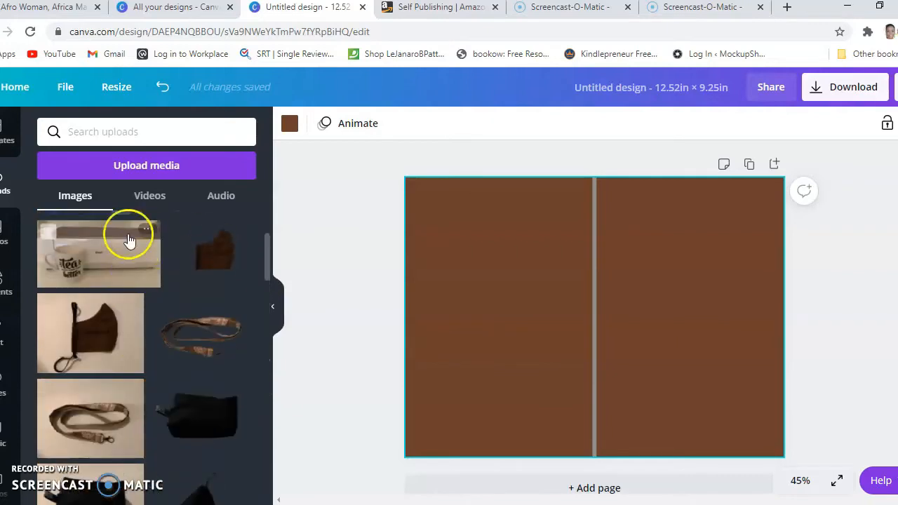
# - Upload the image Afro_Woman_PNG.png from the device's Pictures folder
pyautogui.click(133, 172)
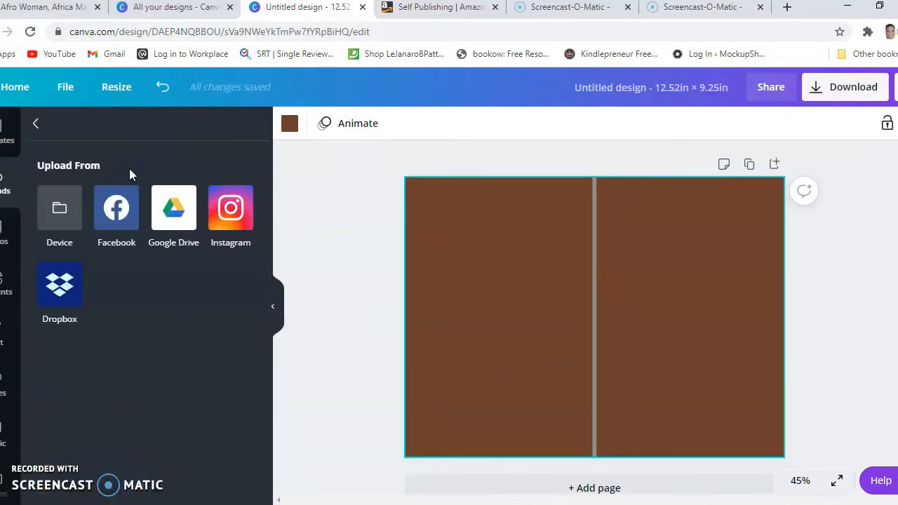
pyautogui.click(56, 223)
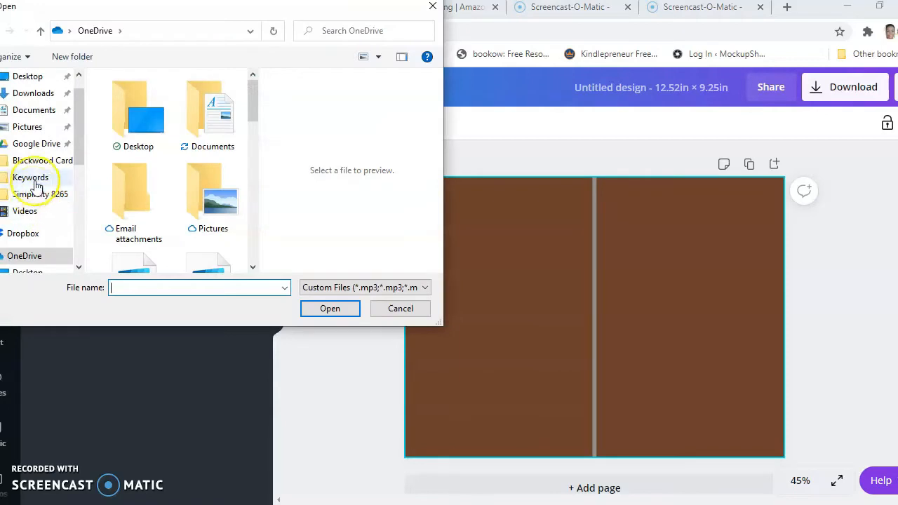
pyautogui.click(38, 132)
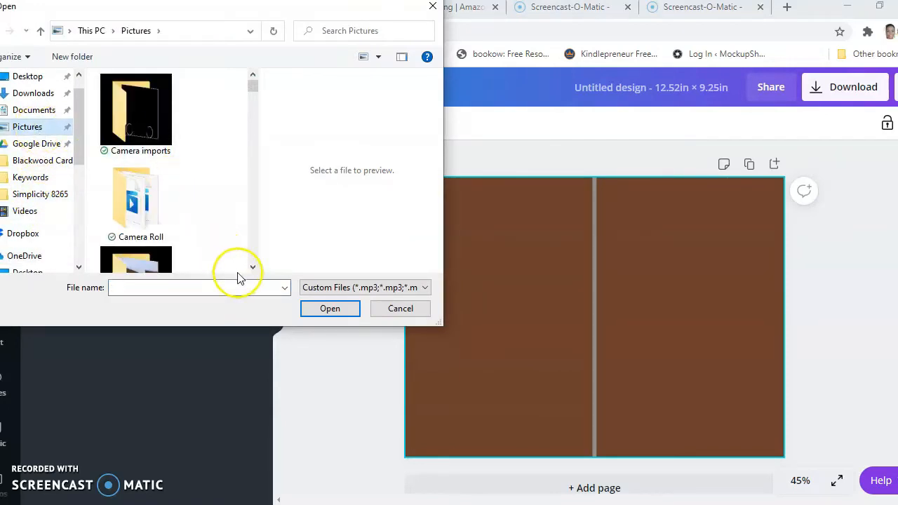
pyautogui.click(253, 268)
pyautogui.click(253, 268)
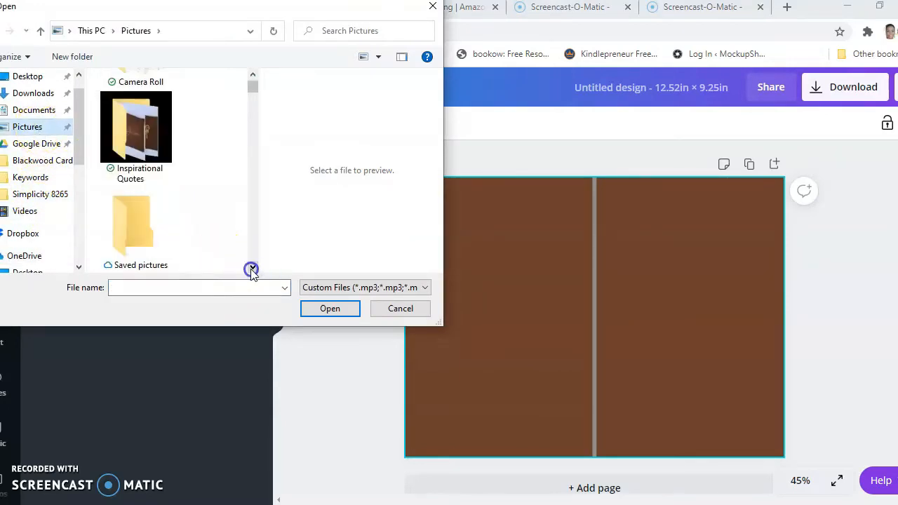
pyautogui.click(252, 268)
pyautogui.click(253, 268)
pyautogui.click(252, 268)
pyautogui.click(253, 268)
pyautogui.click(252, 268)
pyautogui.click(253, 268)
pyautogui.click(136, 210)
pyautogui.scroll(-2, 136, 211)
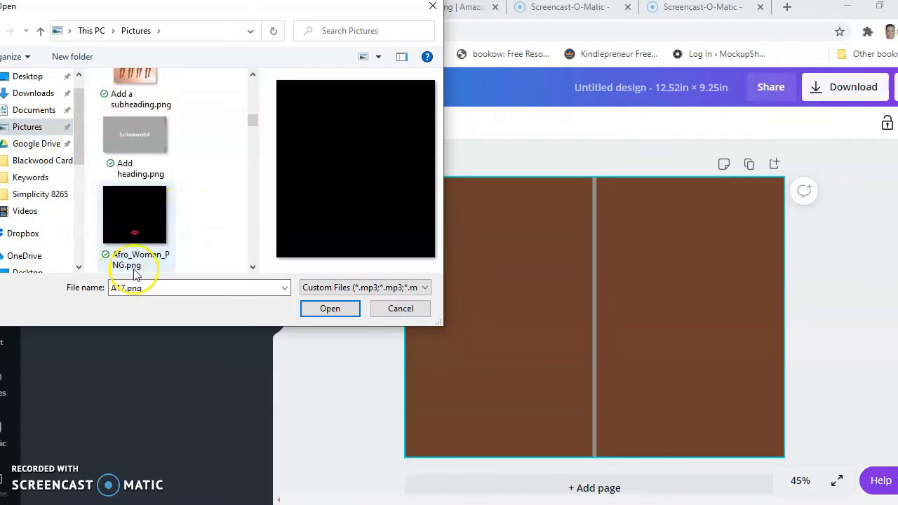
pyautogui.click(132, 224)
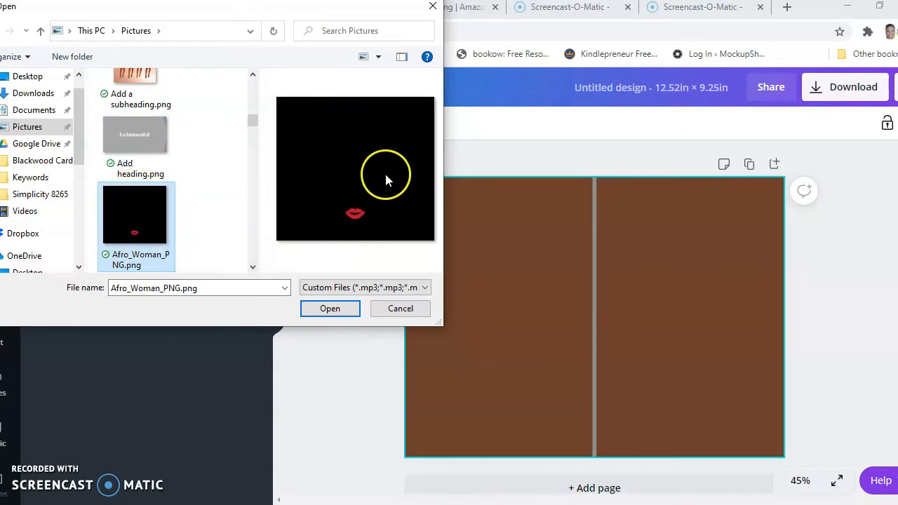
pyautogui.click(313, 315)
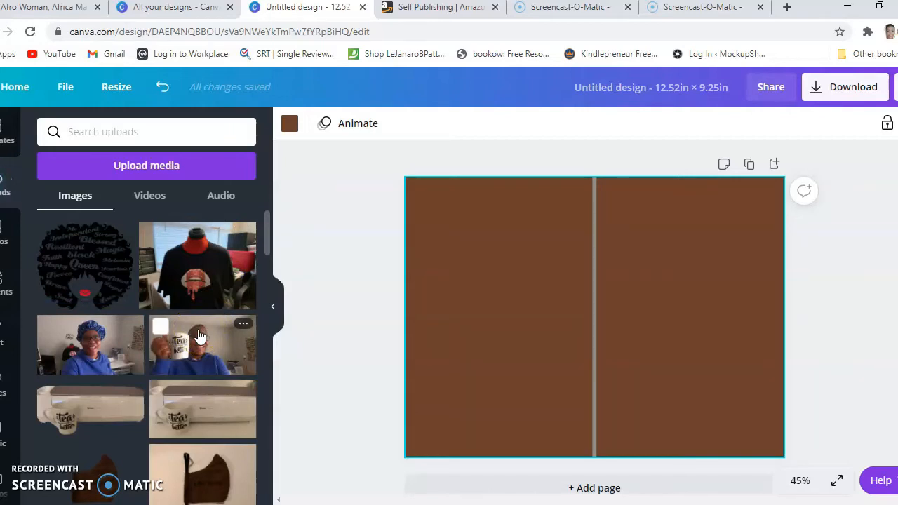
# - Place the uploaded Afro woman image on the cover and shrink it to about 4.9 by 4.5 in
pyautogui.click(69, 267)
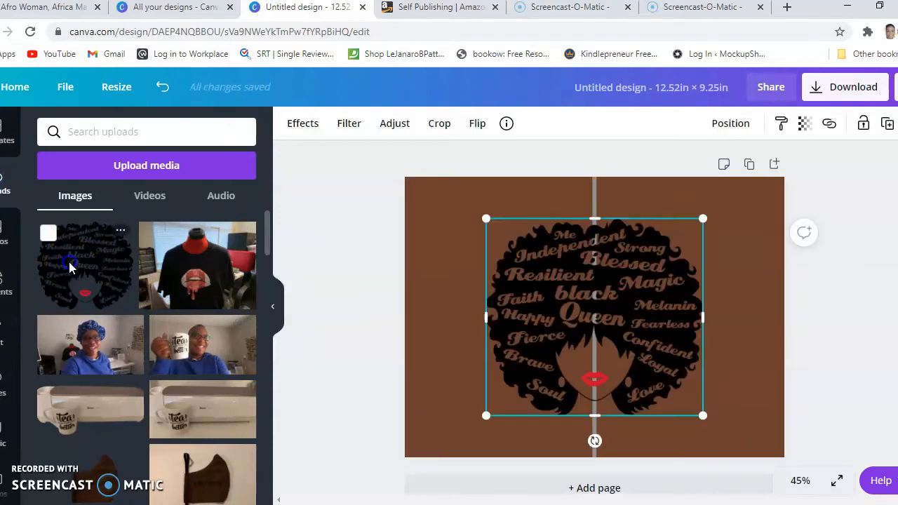
pyautogui.click(596, 344)
pyautogui.click(418, 378)
pyautogui.click(709, 431)
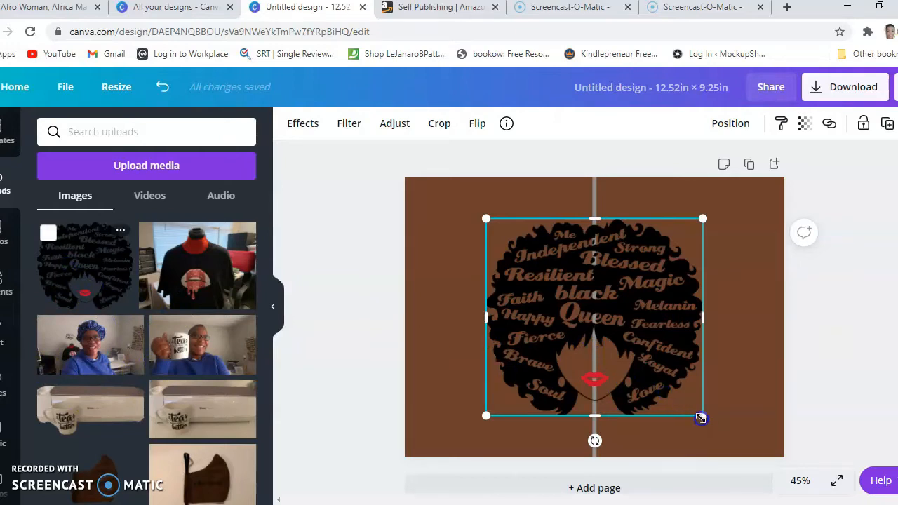
pyautogui.click(710, 224)
pyautogui.moveTo(695, 225); pyautogui.dragTo(631, 273)
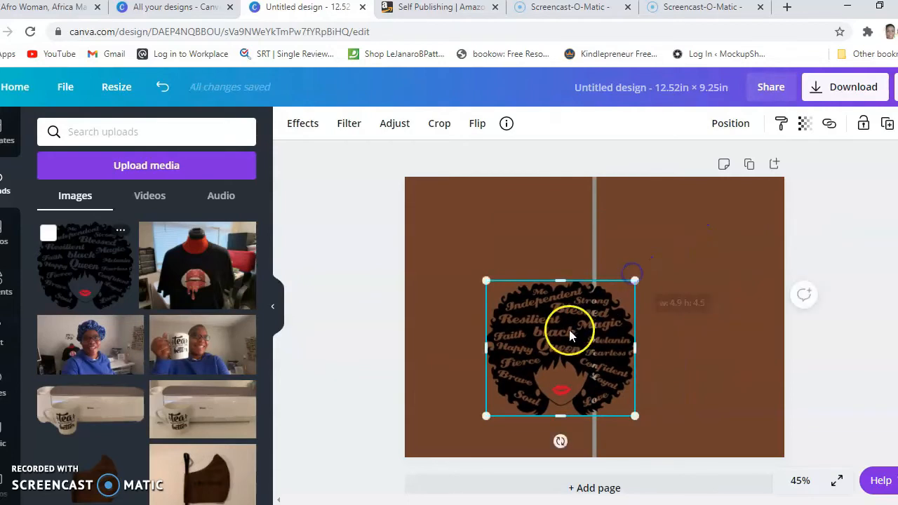
# - Move the Afro woman image onto the front cover beside the spine and shrink it slightly to leave wider side margins
pyautogui.moveTo(554, 350); pyautogui.dragTo(673, 342)
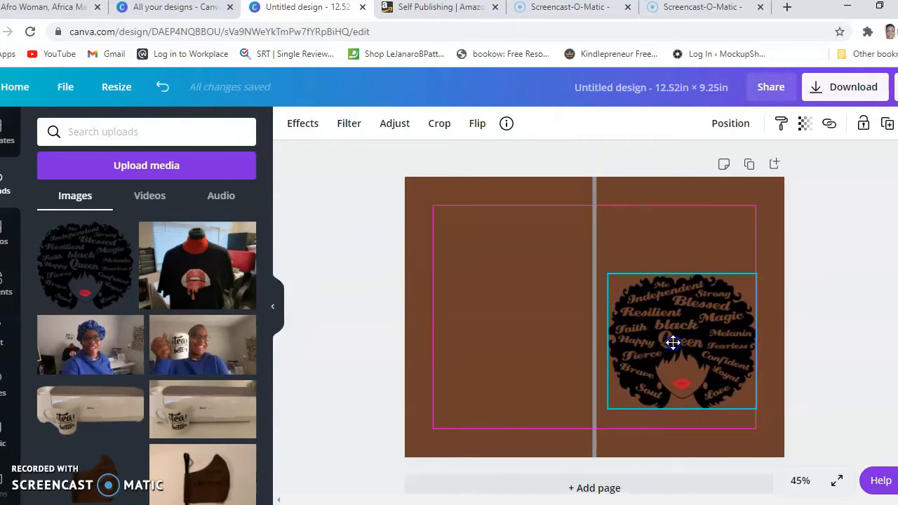
pyautogui.moveTo(673, 342); pyautogui.dragTo(685, 329)
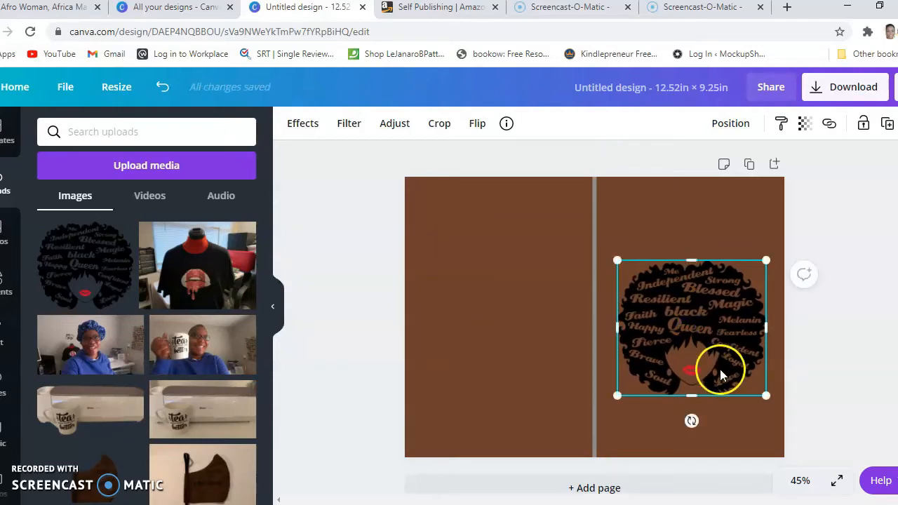
pyautogui.moveTo(764, 397); pyautogui.dragTo(748, 381)
pyautogui.moveTo(713, 352); pyautogui.dragTo(721, 355)
pyautogui.click(687, 435)
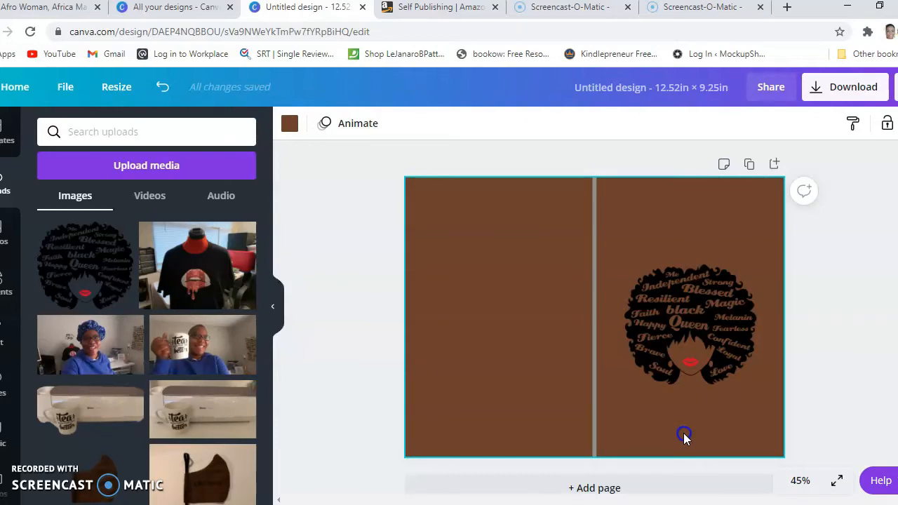
# - Shift the Afro woman image slightly upward on the front cover and deselect it
pyautogui.click(690, 327)
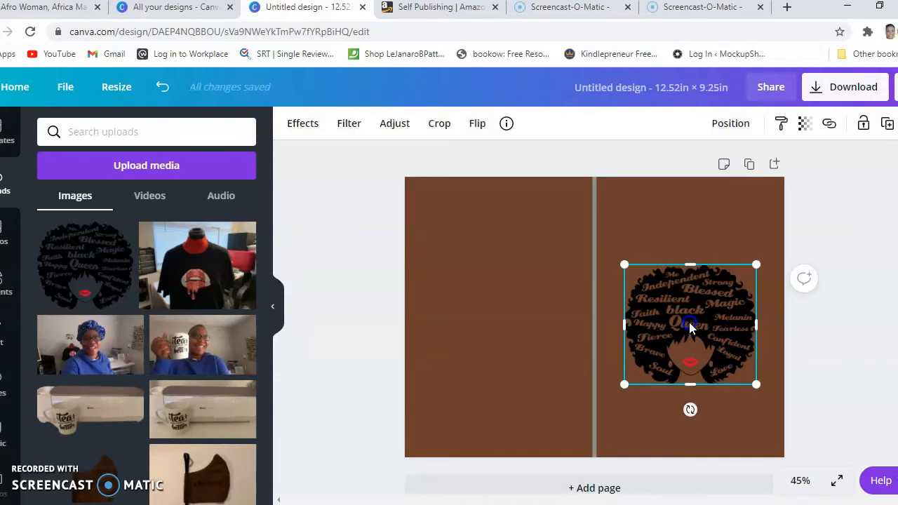
pyautogui.moveTo(691, 327); pyautogui.dragTo(689, 320)
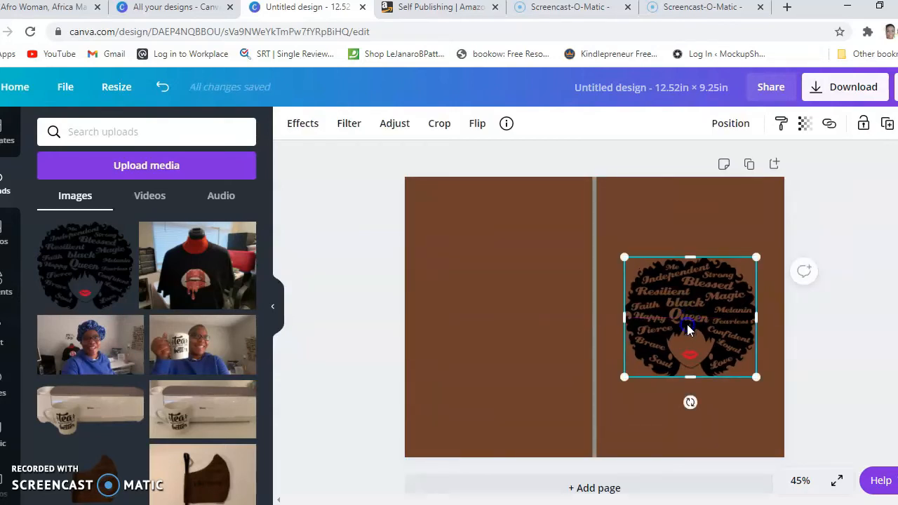
pyautogui.click(666, 435)
pyautogui.click(666, 421)
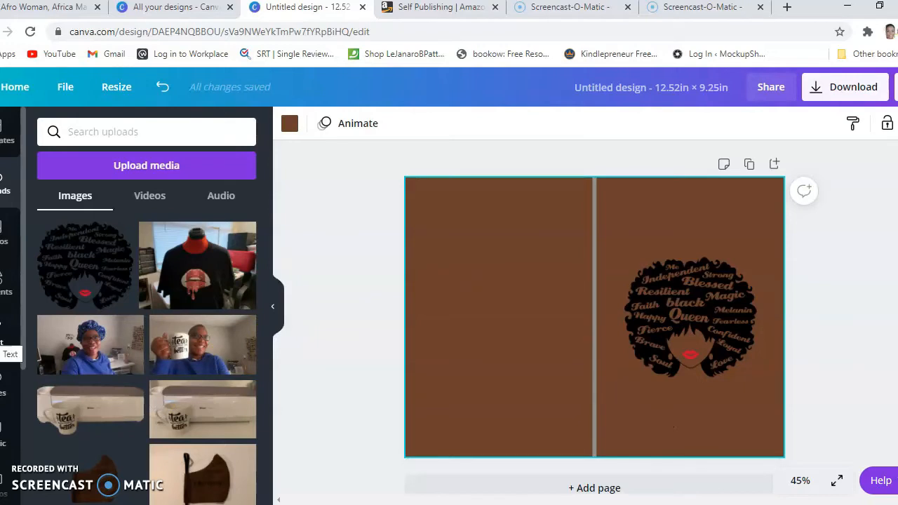
# - Add a subheading text box reading "Afro Lady Journal" to the cover
pyautogui.click(6, 337)
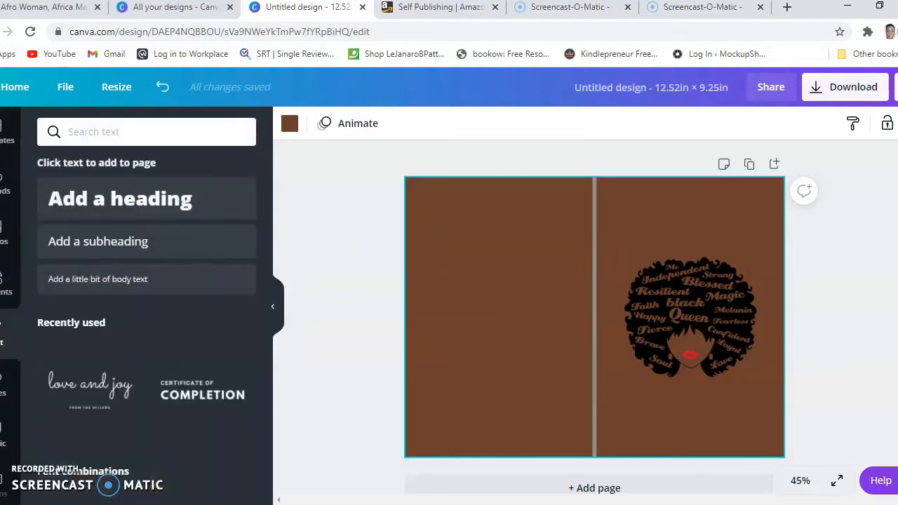
pyautogui.click(98, 242)
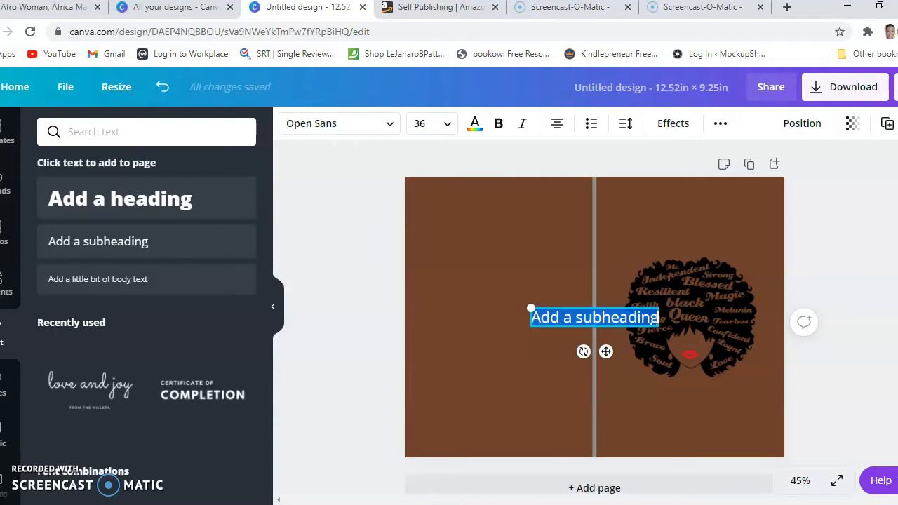
pyautogui.write('Afro')
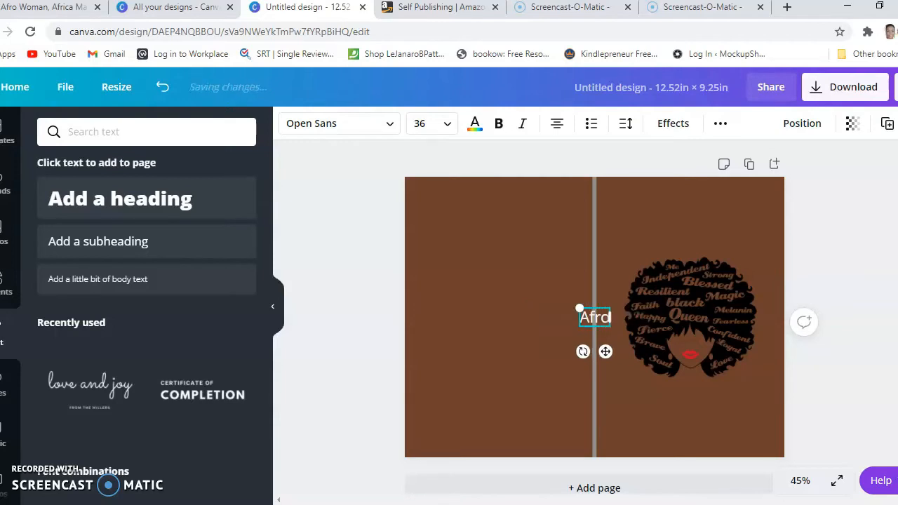
pyautogui.write(' Lady')
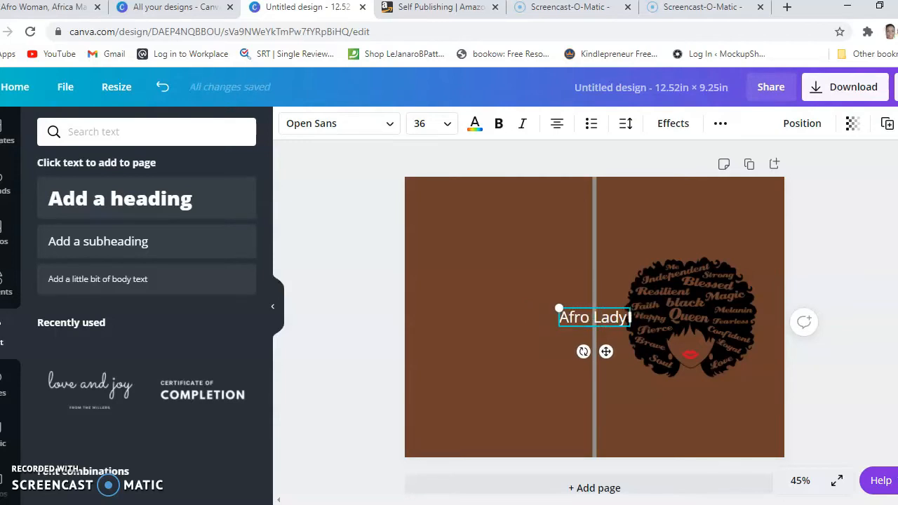
pyautogui.write(' Journal')
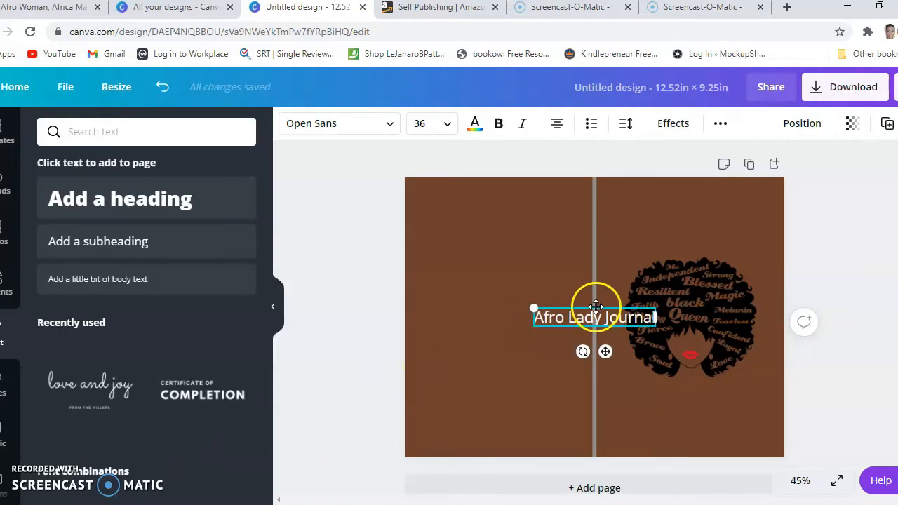
# - Position the "Afro Lady Journal" title above the woman's image on the front cover, enlarging its text to size 42.8
pyautogui.moveTo(597, 301); pyautogui.dragTo(590, 307)
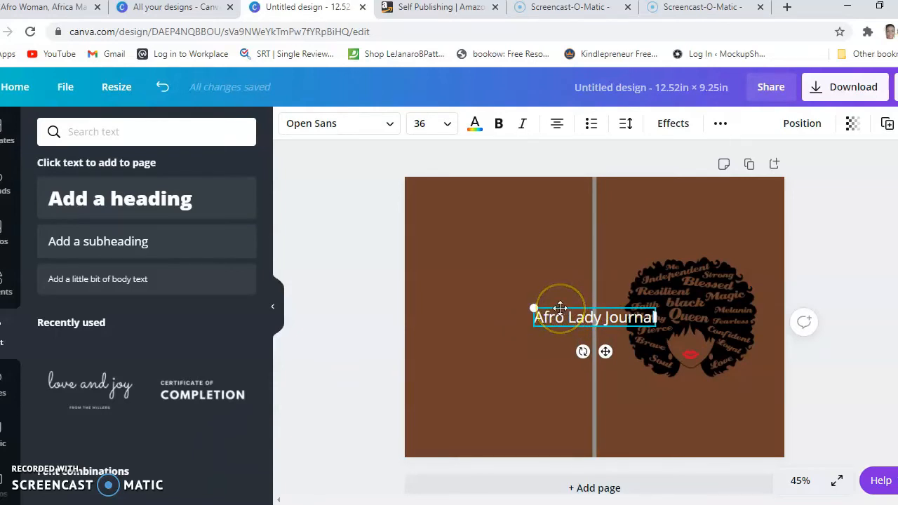
pyautogui.moveTo(530, 308); pyautogui.dragTo(627, 221)
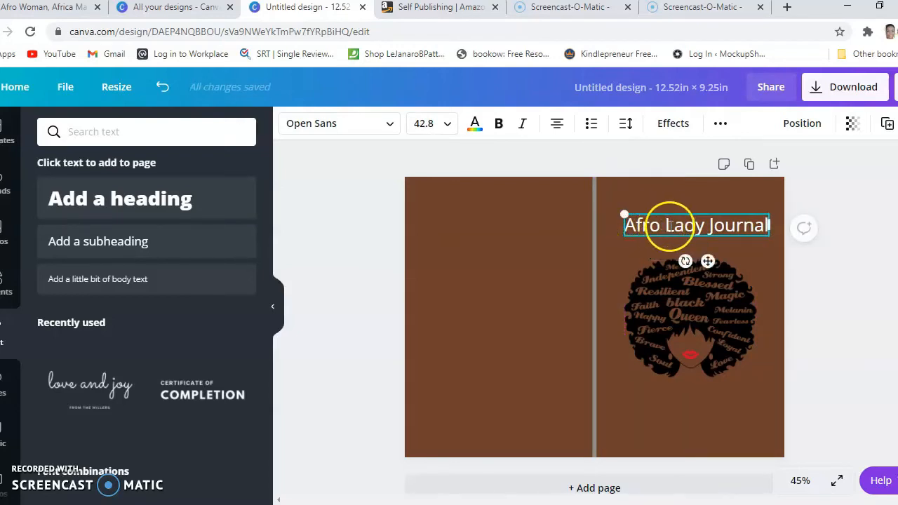
pyautogui.moveTo(667, 208)
pyautogui.mouseDown()
pyautogui.moveTo(655, 208)
pyautogui.moveTo(654, 219)
pyautogui.mouseUp()
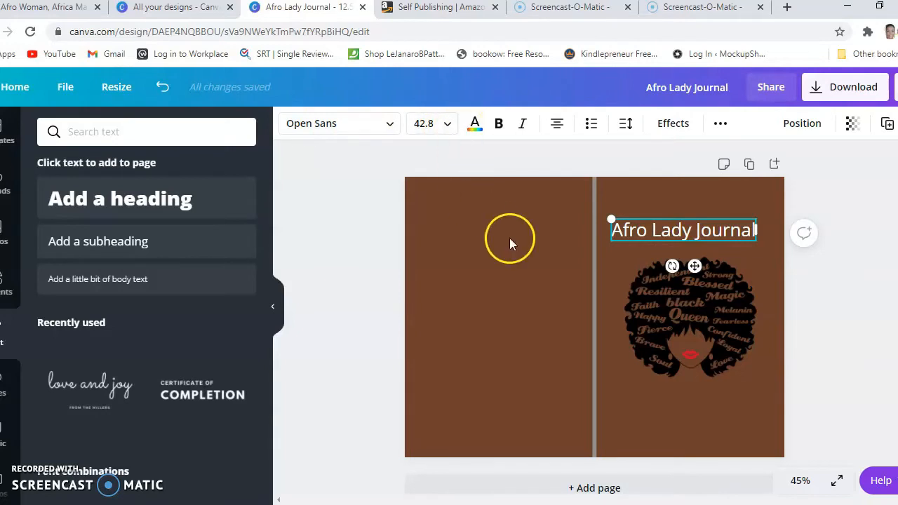
pyautogui.click(638, 422)
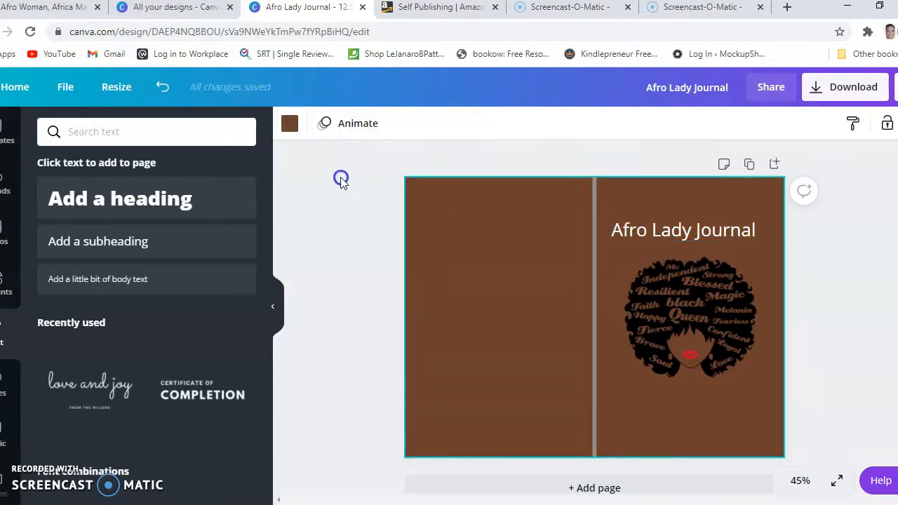
# - Change the "Afro Lady Journal" title's font to Calgary and shrink its text to size 36.2 to clear the spine
pyautogui.click(596, 261)
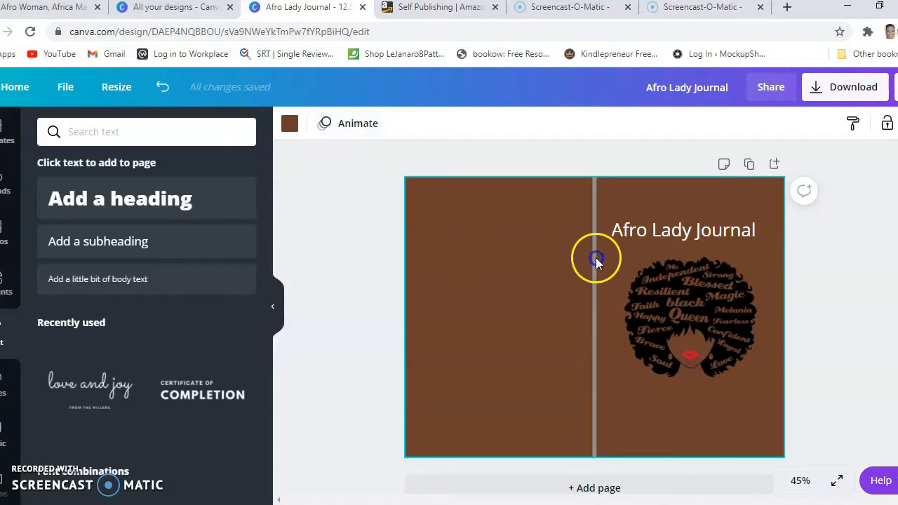
pyautogui.click(659, 232)
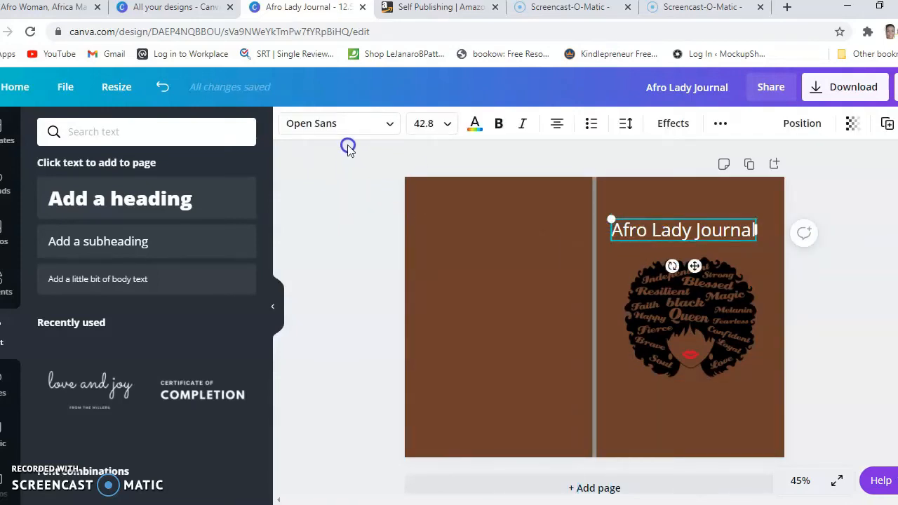
pyautogui.click(395, 124)
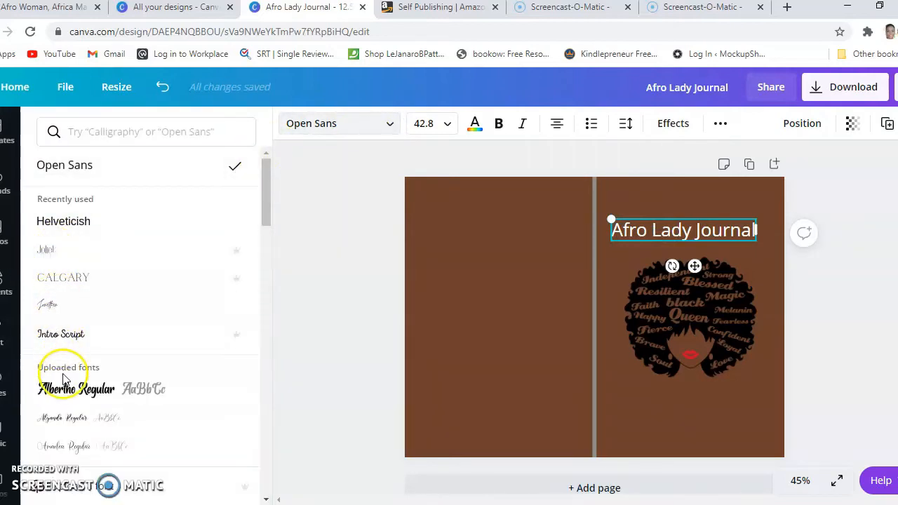
pyautogui.scroll(-2, 76, 344)
pyautogui.scroll(2, 84, 316)
pyautogui.click(82, 278)
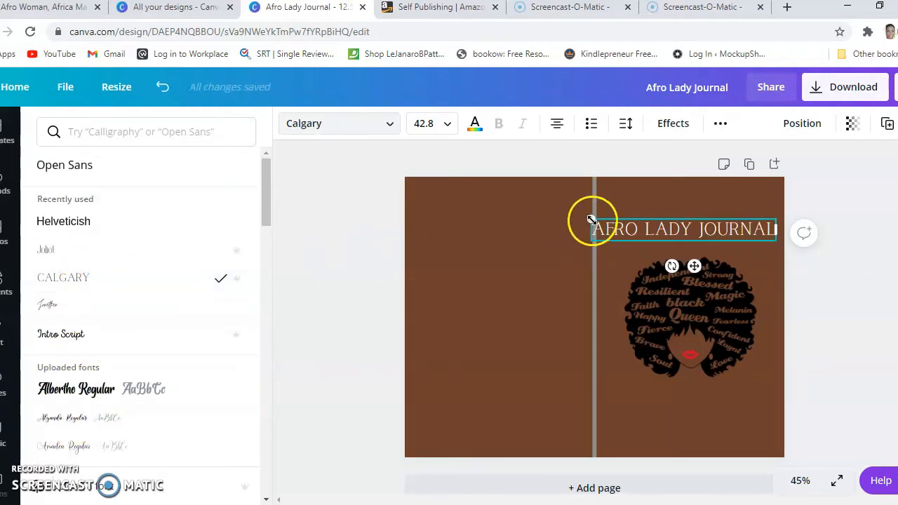
pyautogui.moveTo(593, 219); pyautogui.dragTo(620, 222)
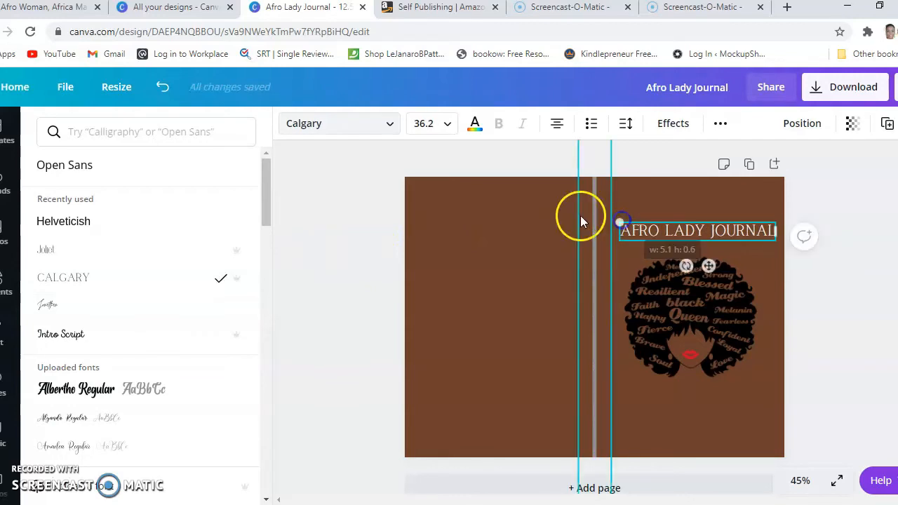
pyautogui.click(447, 133)
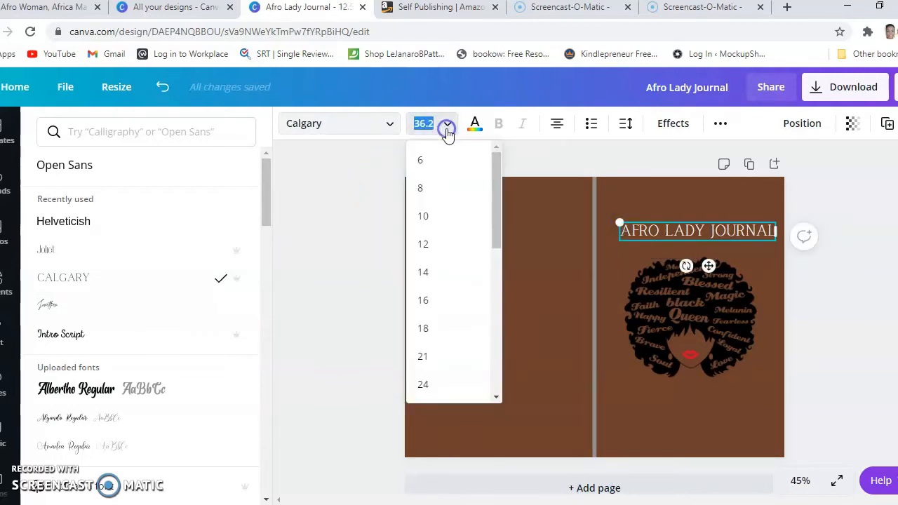
pyautogui.click(446, 130)
# - Color the "Afro Lady Journal" title black and center it above the woman's image on the front cover
pyautogui.click(475, 131)
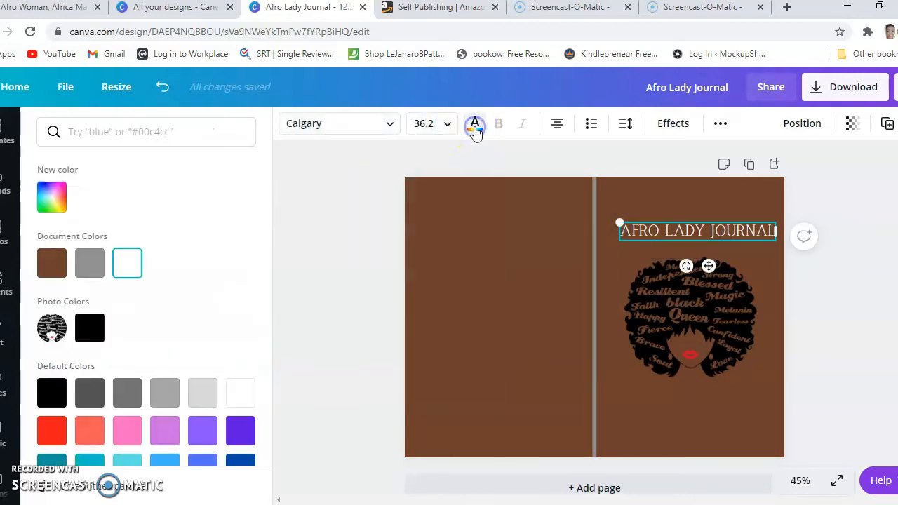
pyautogui.click(91, 335)
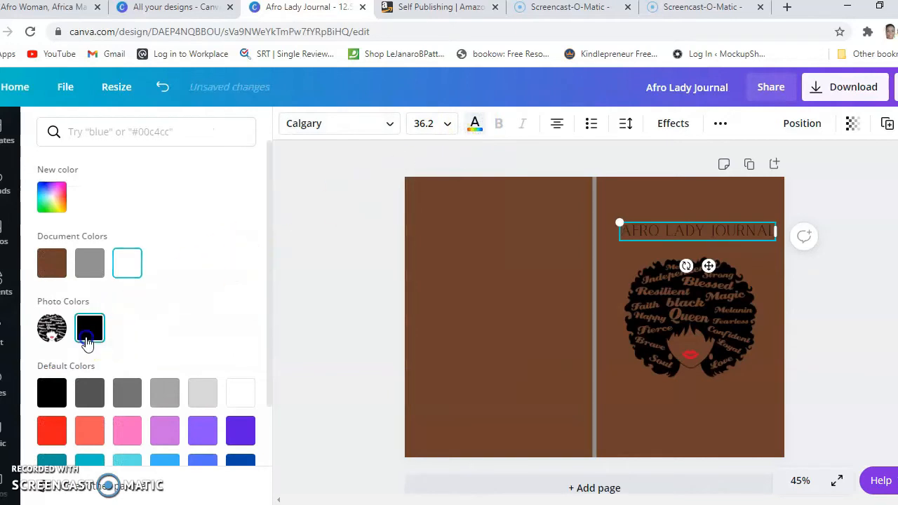
pyautogui.click(299, 281)
pyautogui.click(595, 344)
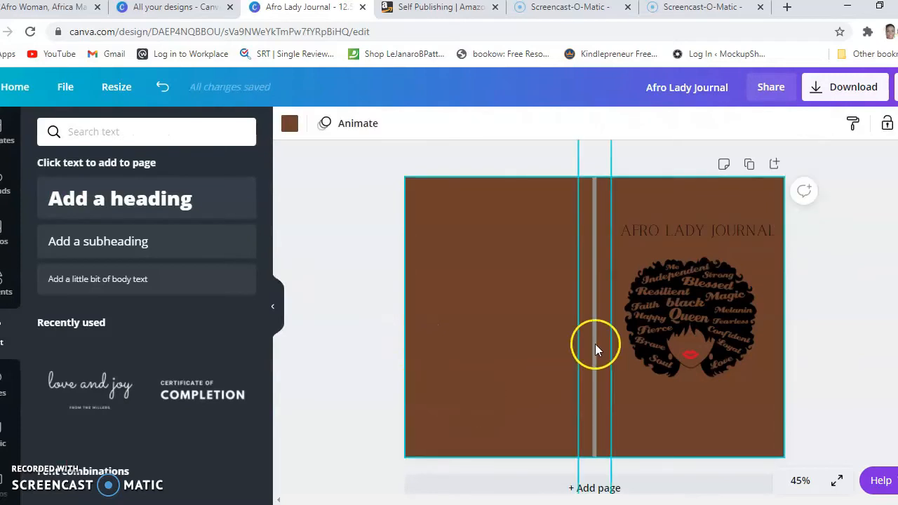
pyautogui.click(691, 230)
pyautogui.moveTo(691, 228); pyautogui.dragTo(685, 226)
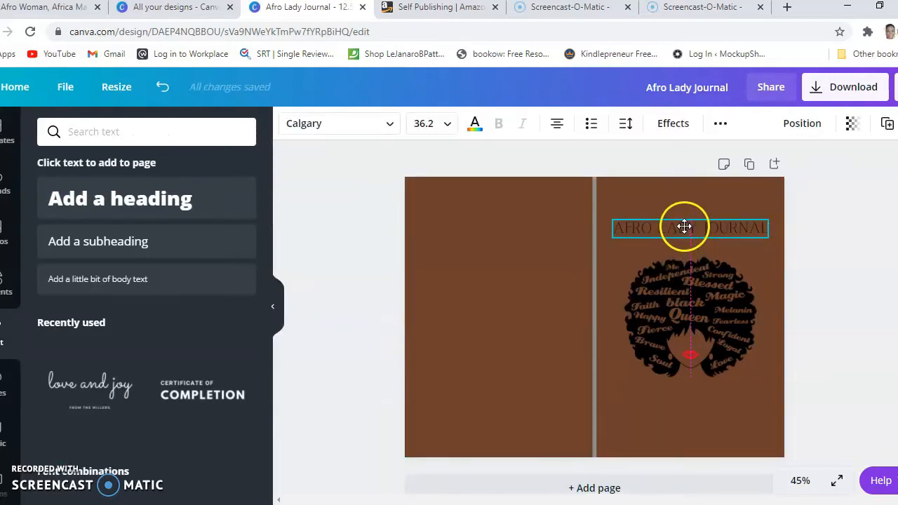
pyautogui.click(370, 317)
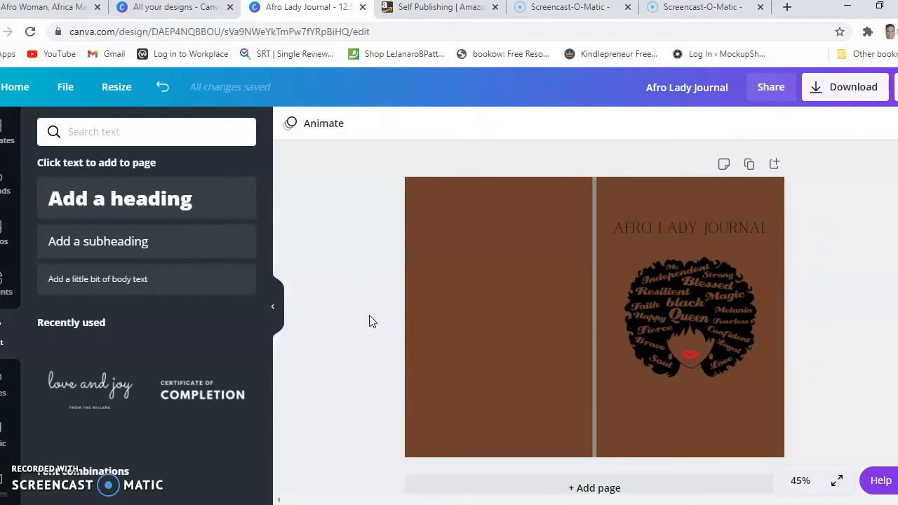
# - Delete the "Afro Lady Journal" title from the front cover and leave nothing selected
pyautogui.click(660, 225)
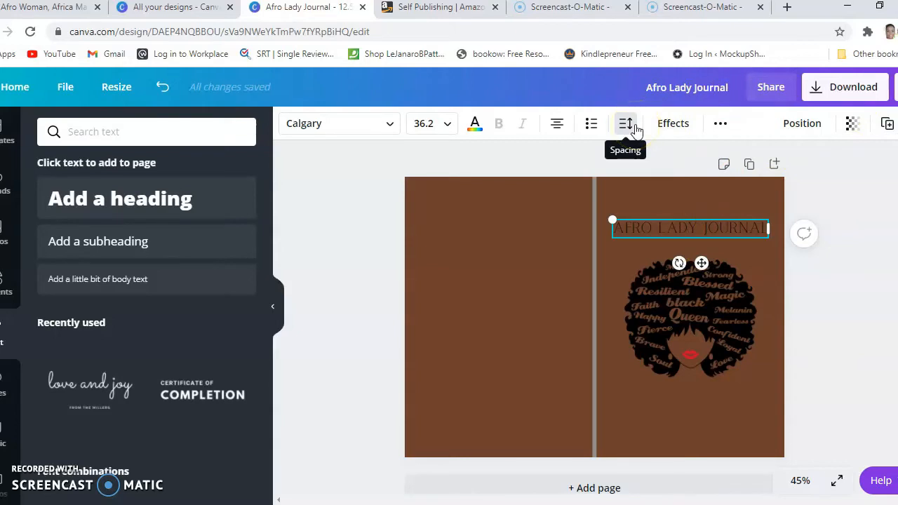
pyautogui.click(654, 174)
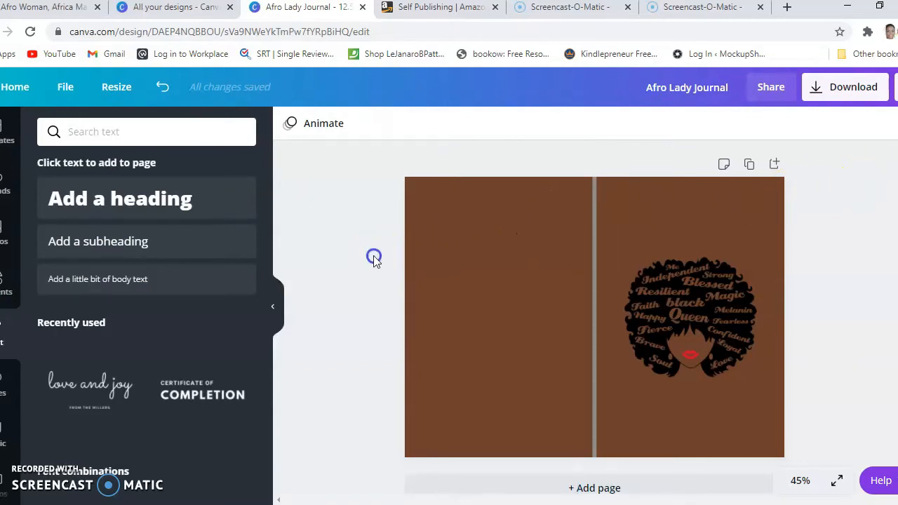
pyautogui.click(394, 236)
pyautogui.click(4, 314)
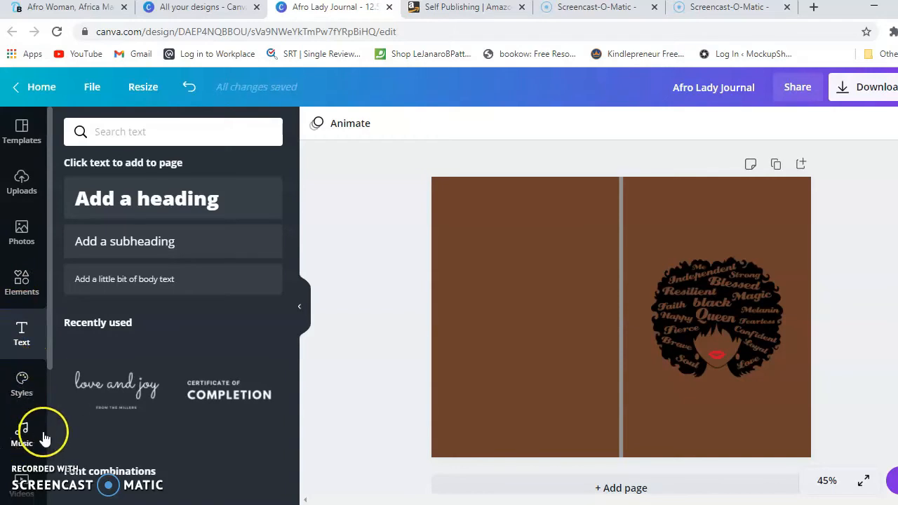
pyautogui.scroll(-3, 24, 274)
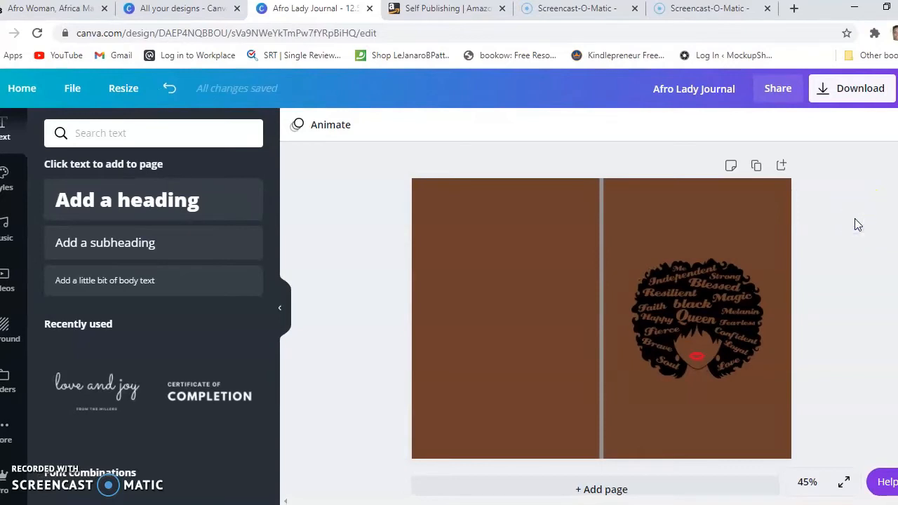
# - Delete the gray spine guide line between the back and front covers
pyautogui.moveTo(499, 390); pyautogui.dragTo(602, 370)
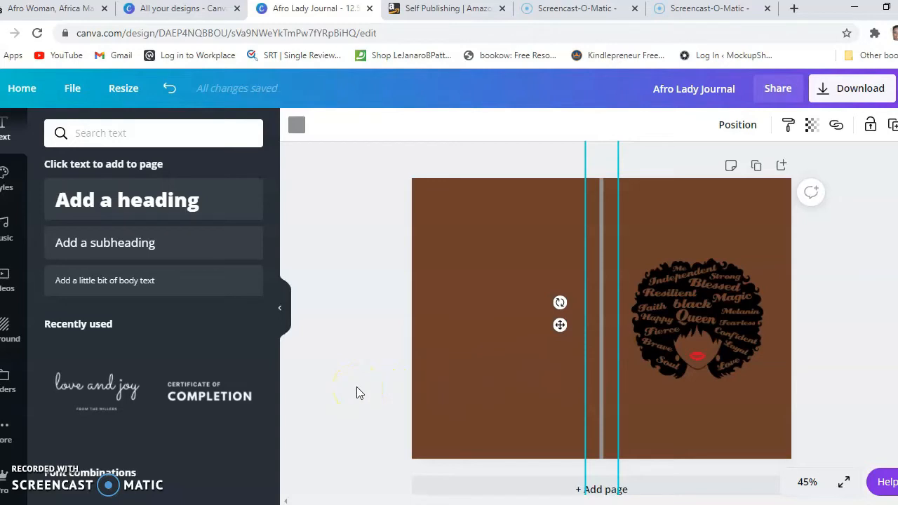
pyautogui.click(372, 339)
pyautogui.press('Delete')
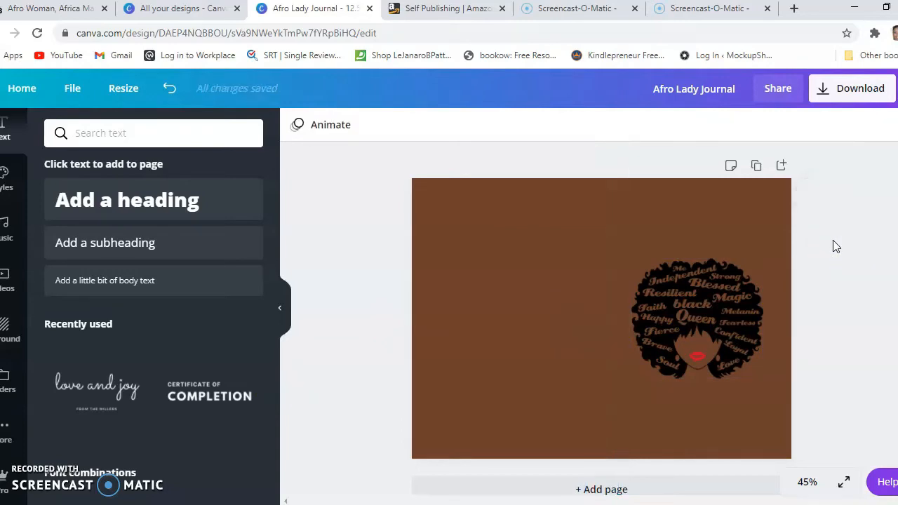
pyautogui.click(711, 311)
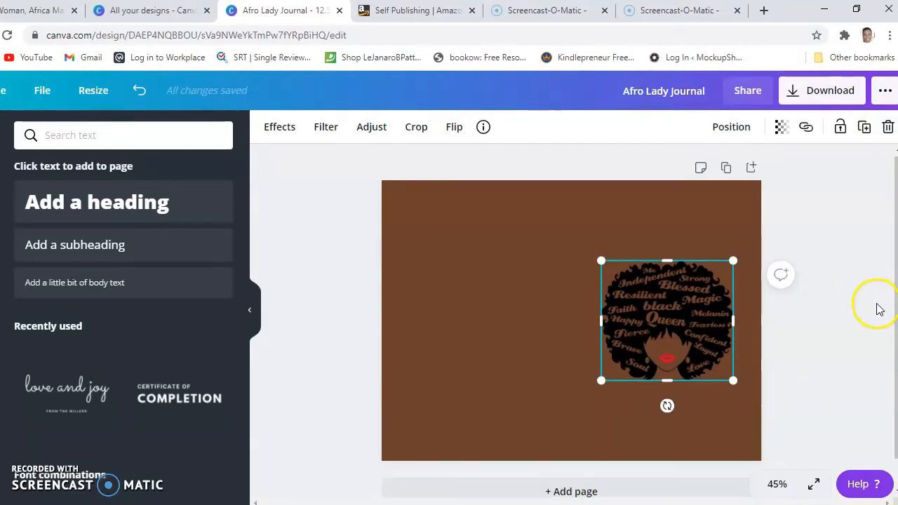
pyautogui.click(864, 320)
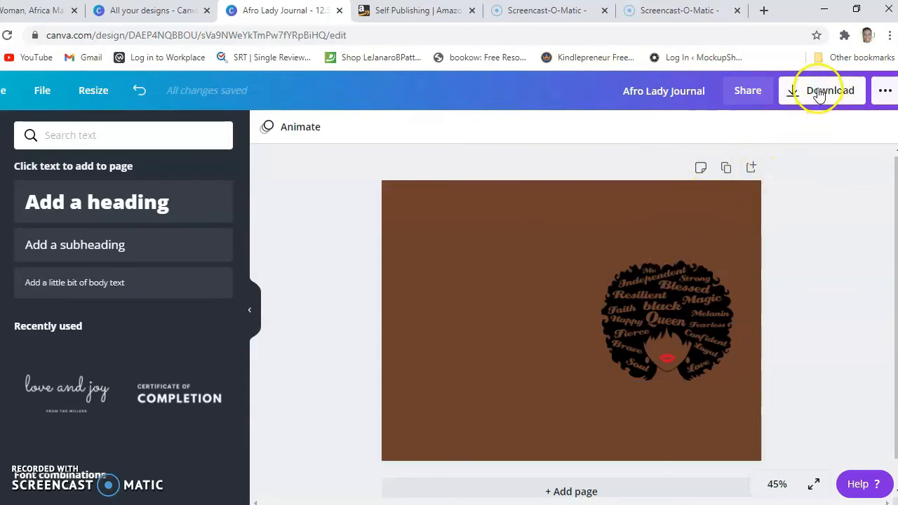
pyautogui.click(647, 92)
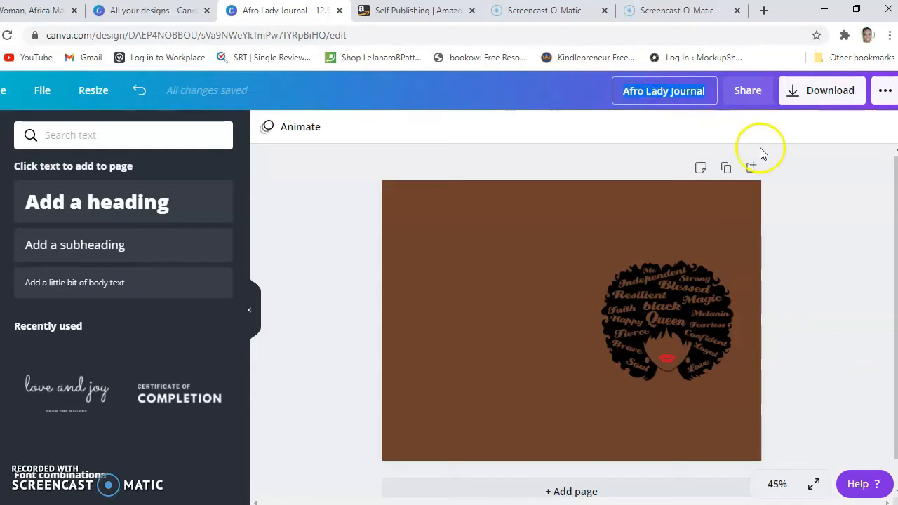
pyautogui.click(820, 125)
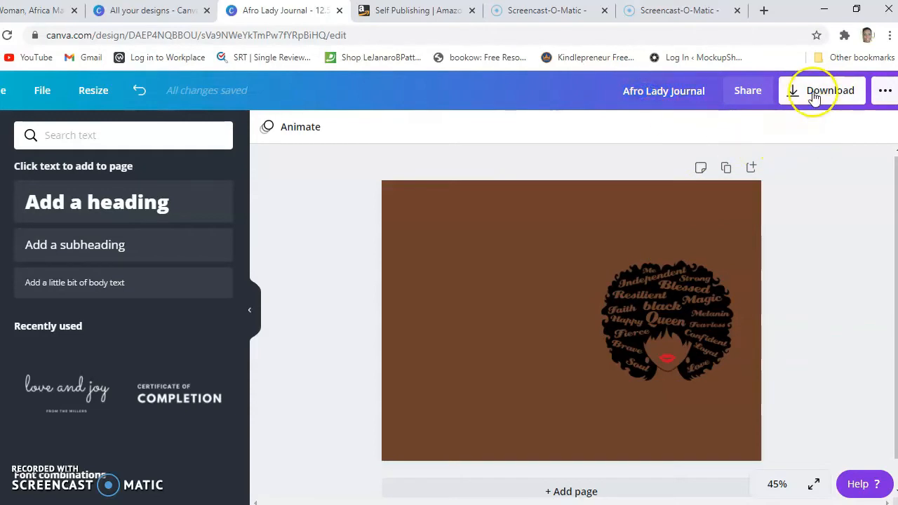
# - Download the cover design as a PDF Print file without crop marks and bleed, and return to editing
pyautogui.click(812, 94)
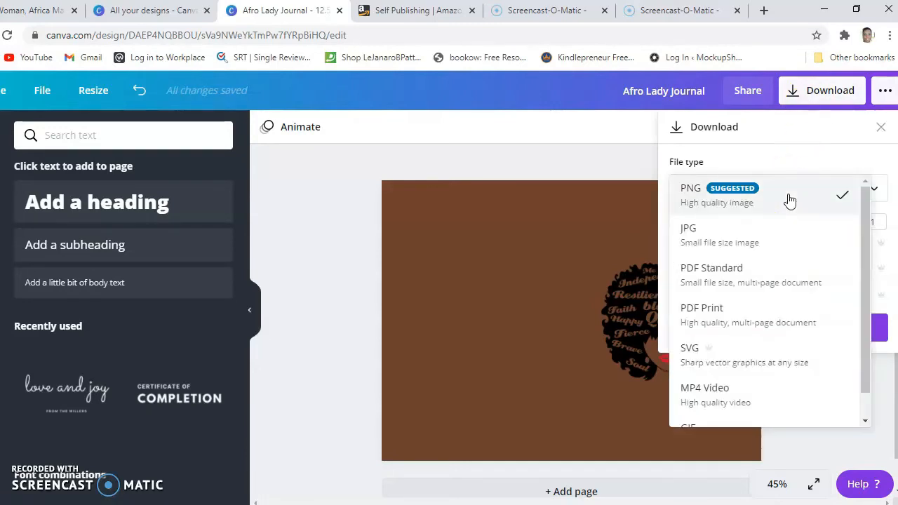
pyautogui.click(702, 319)
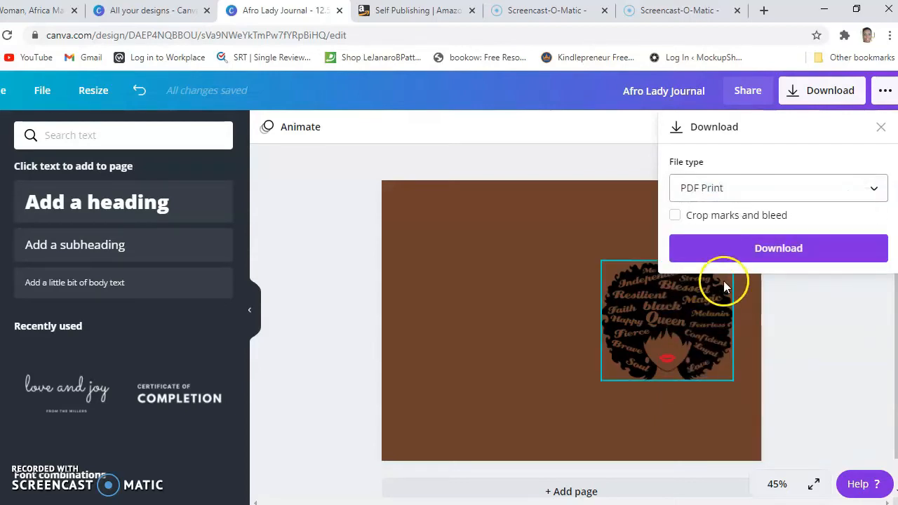
pyautogui.click(754, 252)
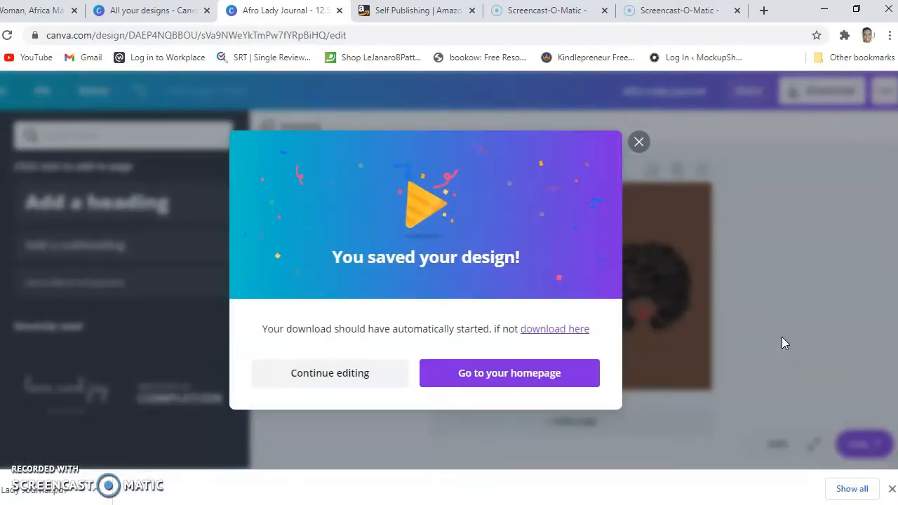
pyautogui.click(318, 383)
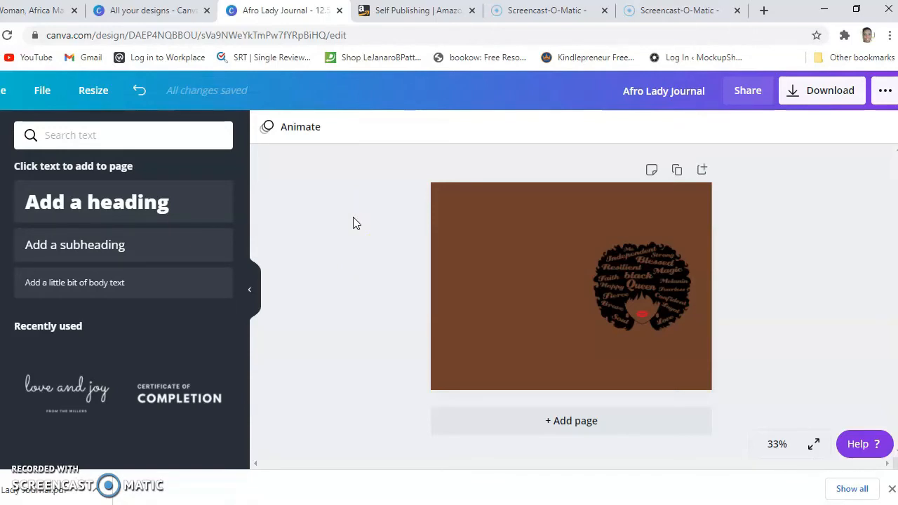
# - Switch to the Kindle Direct Publishing site, sign in with the Amazon account and start a new paperback title
pyautogui.click(411, 11)
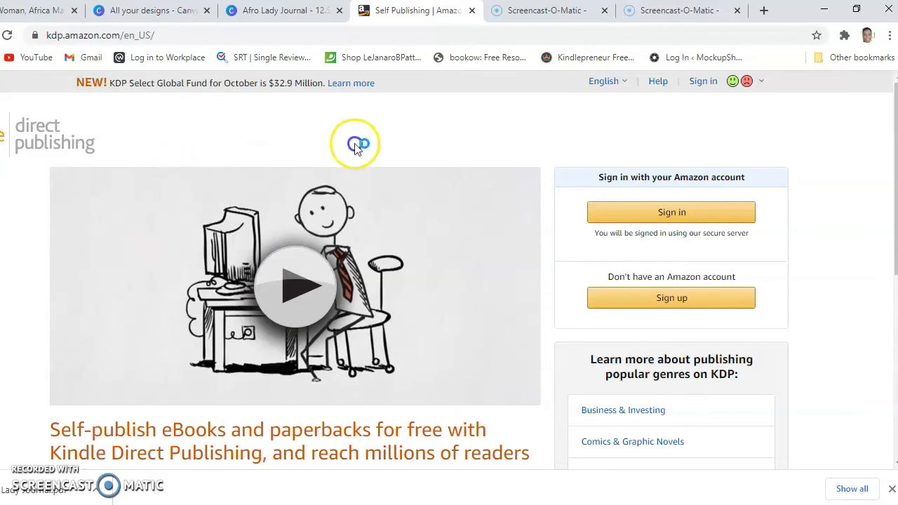
pyautogui.click(668, 222)
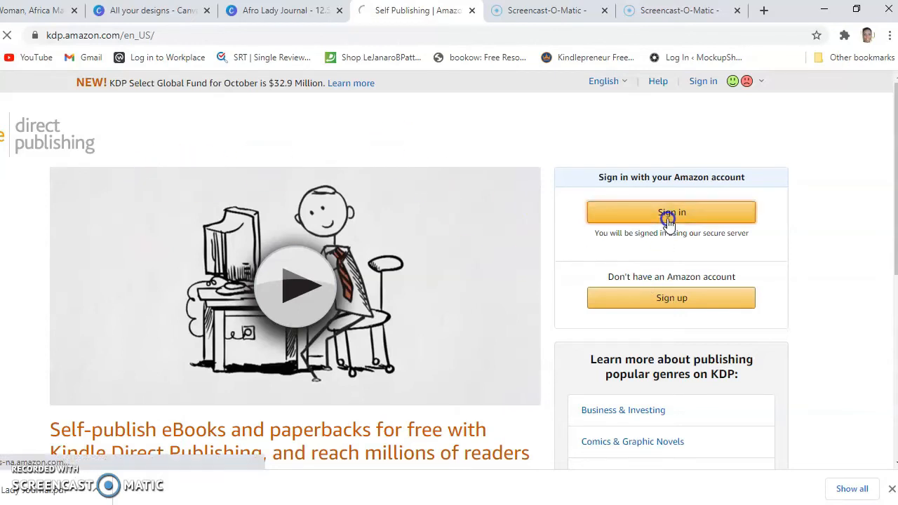
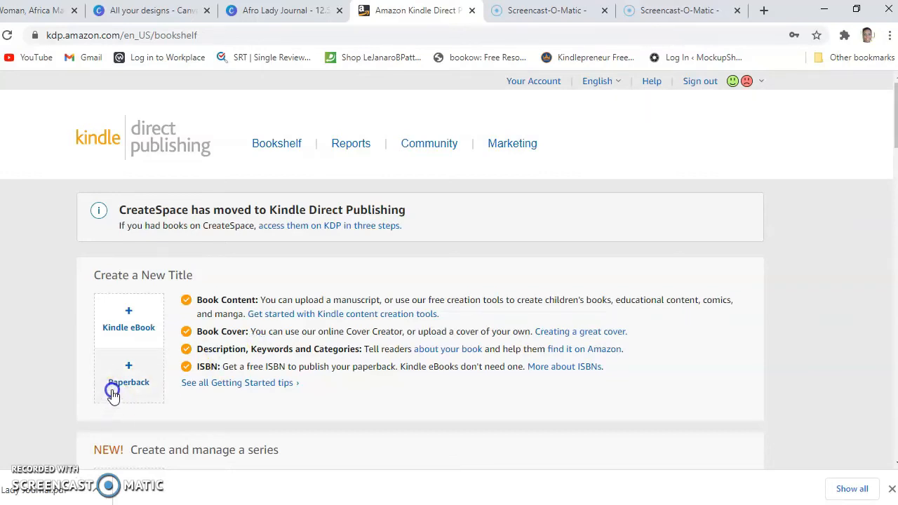
pyautogui.click(121, 379)
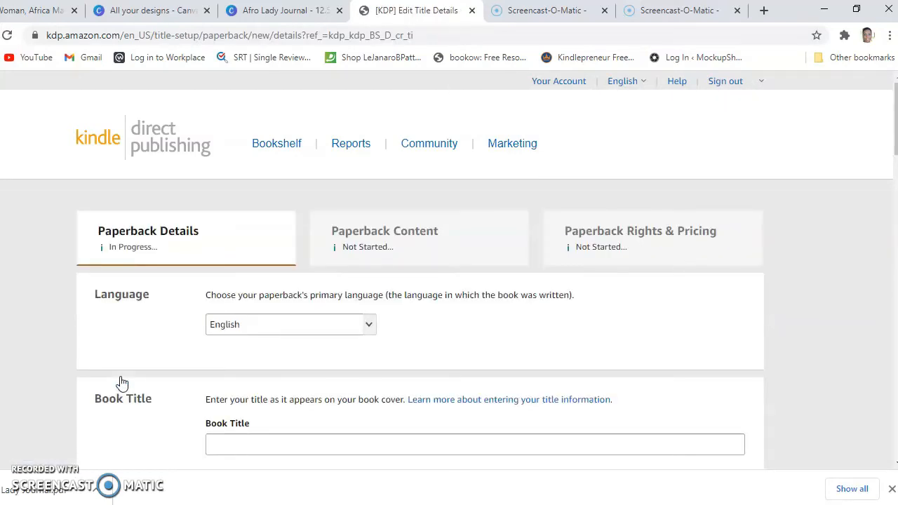
pyautogui.scroll(-2, 121, 378)
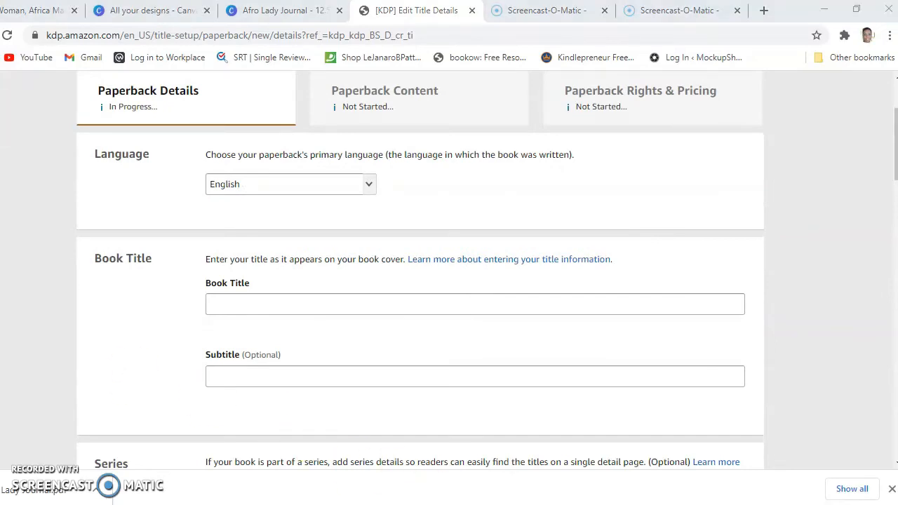
# - Switch to Word's African American Journal Descriptions.docx and copy the first entry's text from "Notebook for African American Women" through "Journal for Women"
pyautogui.hotkey('alt', 'Tab')
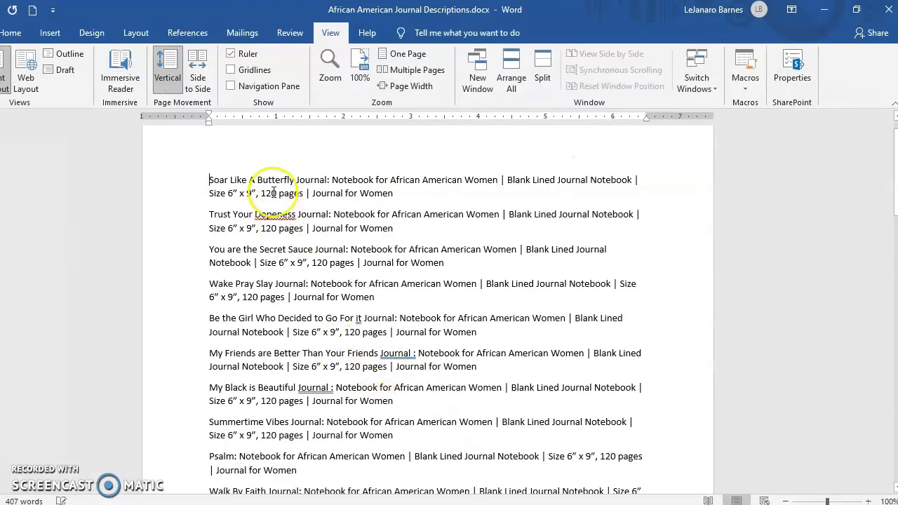
pyautogui.moveTo(209, 179); pyautogui.dragTo(393, 193)
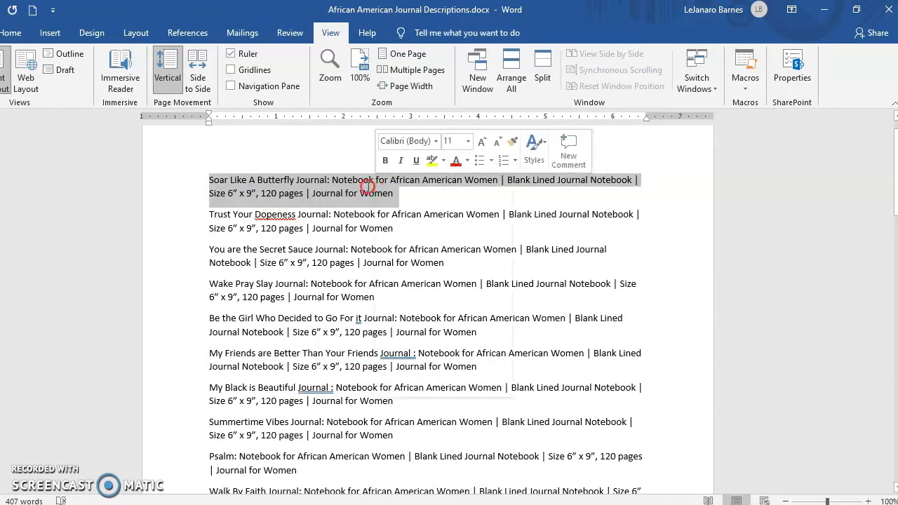
pyautogui.click(333, 181)
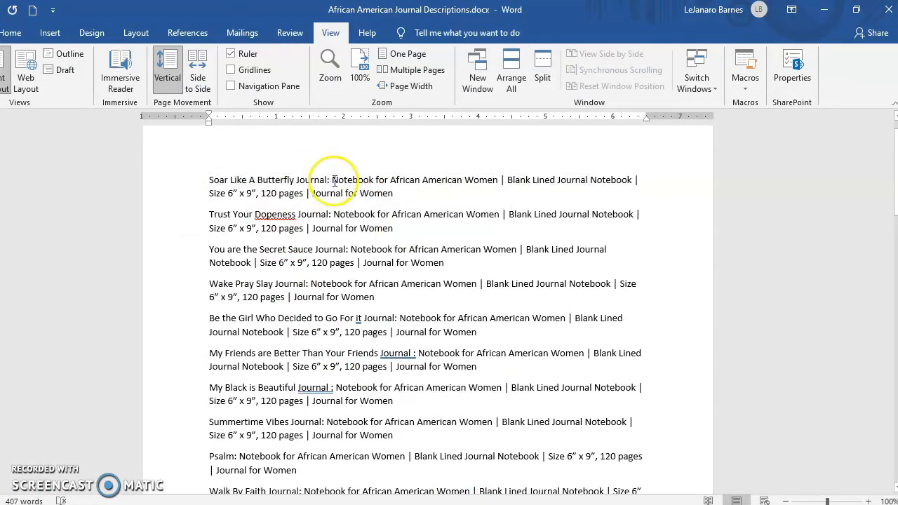
pyautogui.moveTo(333, 181); pyautogui.dragTo(382, 195)
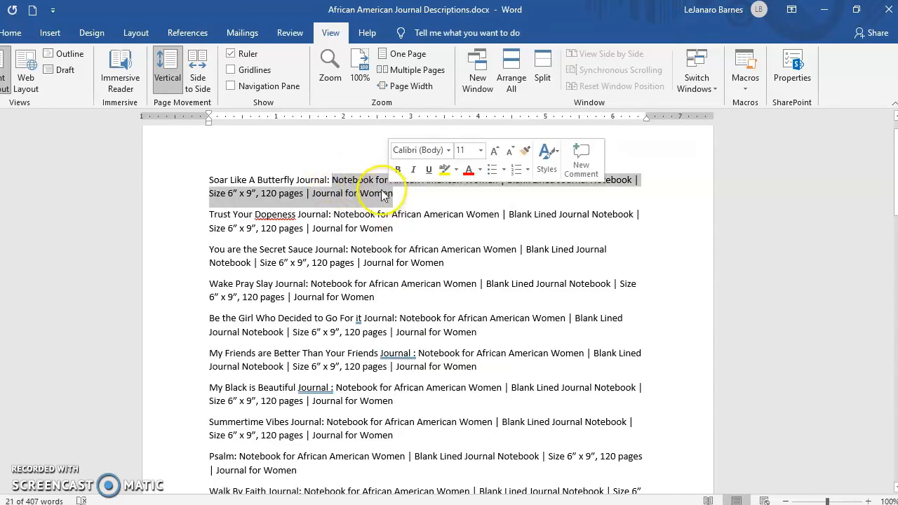
pyautogui.rightClick(383, 194)
pyautogui.click(399, 211)
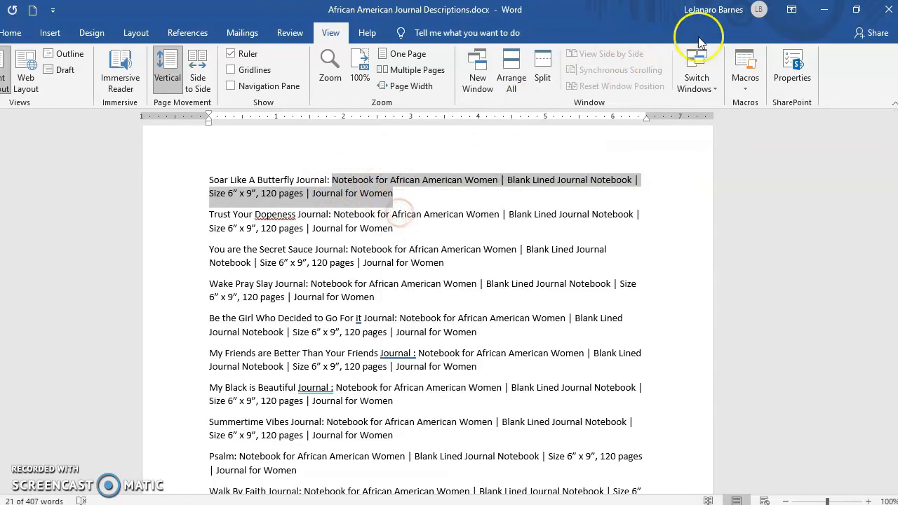
# - Switch back to the KDP paperback form, enter the book title "Afro Lady Journal" and paste the copied notebook text as the subtitle
pyautogui.click(823, 10)
pyautogui.click(365, 302)
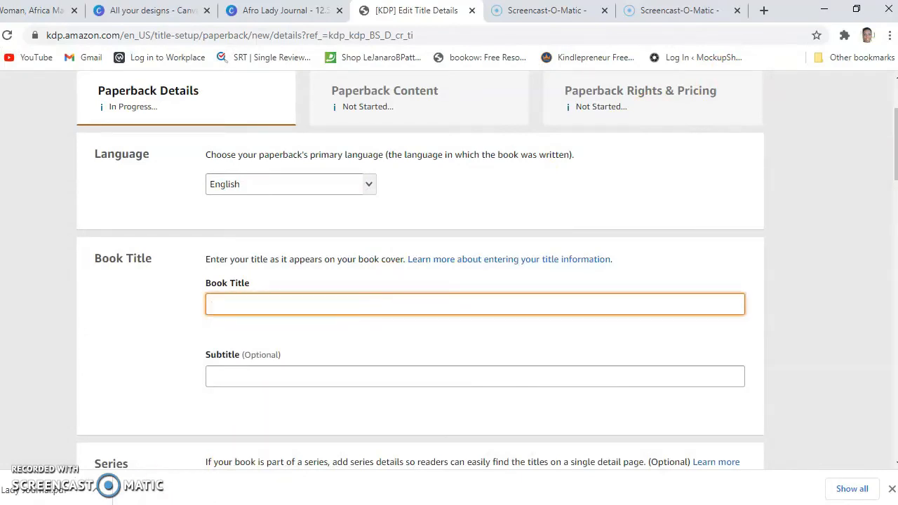
pyautogui.write('Afo')
pyautogui.press('BackSpace')
pyautogui.press('BackSpace')
pyautogui.write('ro Lady Journal')
pyautogui.click(245, 379)
pyautogui.hotkey('ctrl', 'v')
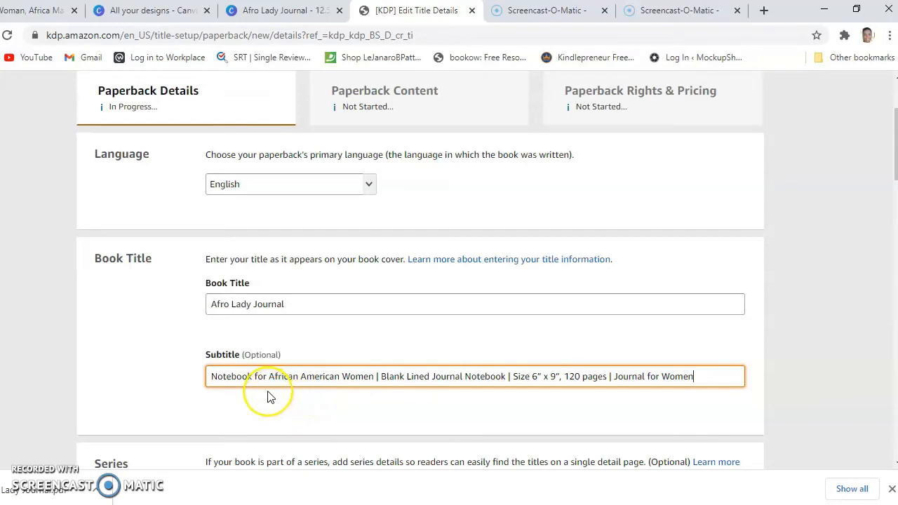
# - Fill in the primary author's first and last name from the saved autofill entry
pyautogui.scroll(-1, 270, 394)
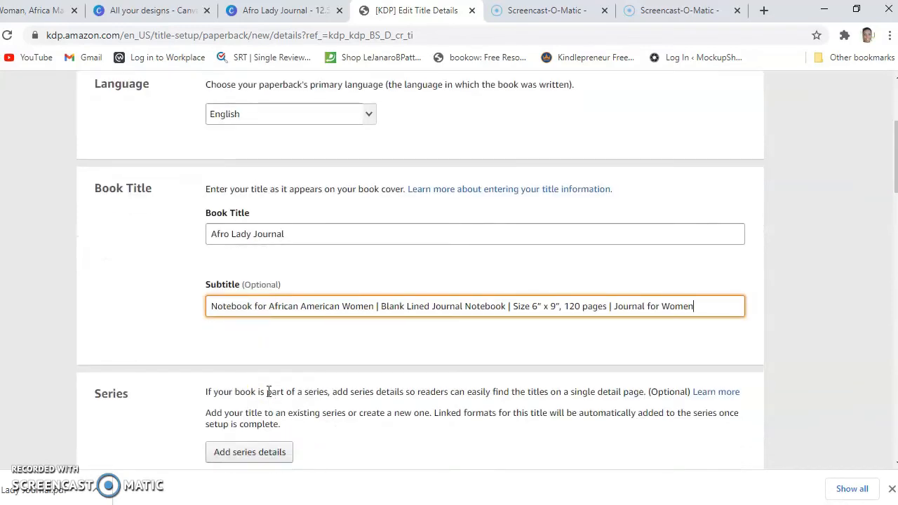
pyautogui.scroll(-1, 267, 392)
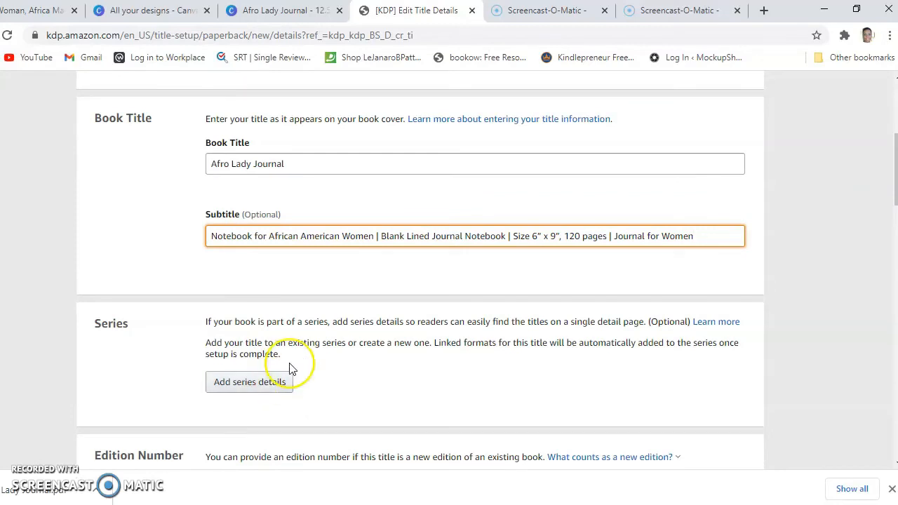
pyautogui.scroll(-2, 281, 367)
pyautogui.scroll(-1, 287, 358)
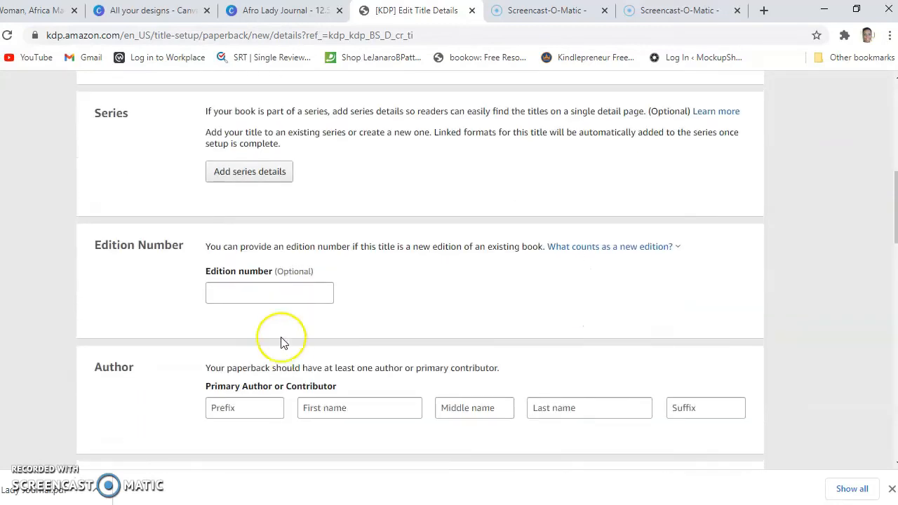
pyautogui.scroll(-1, 267, 315)
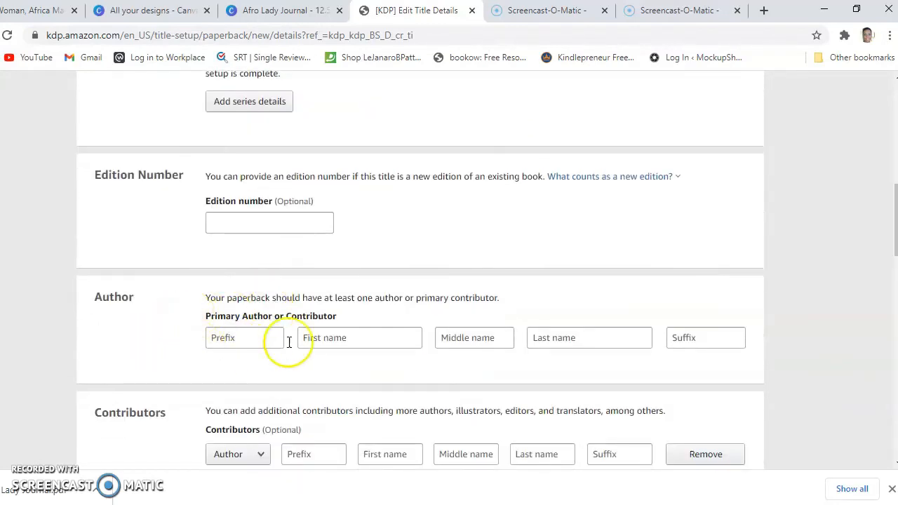
pyautogui.click(333, 339)
pyautogui.click(335, 367)
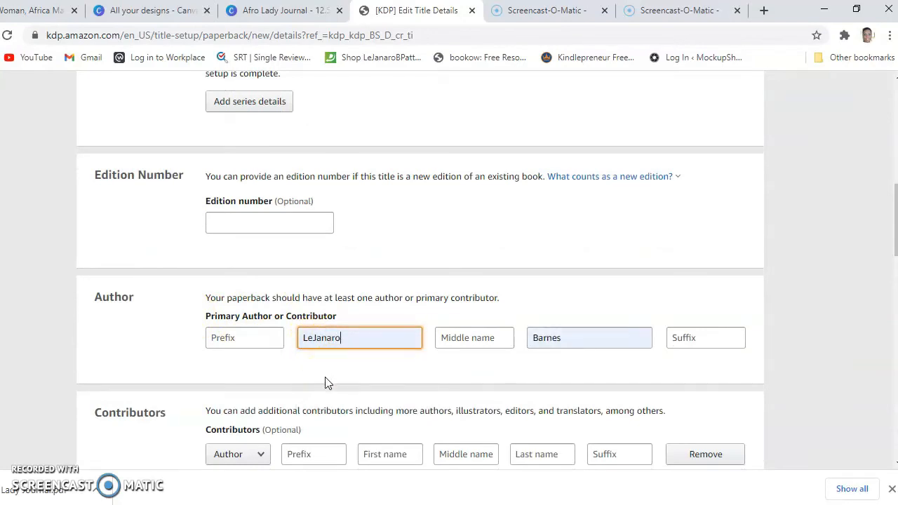
# - Switch to the Word document and copy the five <p> description paragraphs, from "A beautiful African American blank lined journal" through "gratitude.</p>"
pyautogui.scroll(-3, 327, 382)
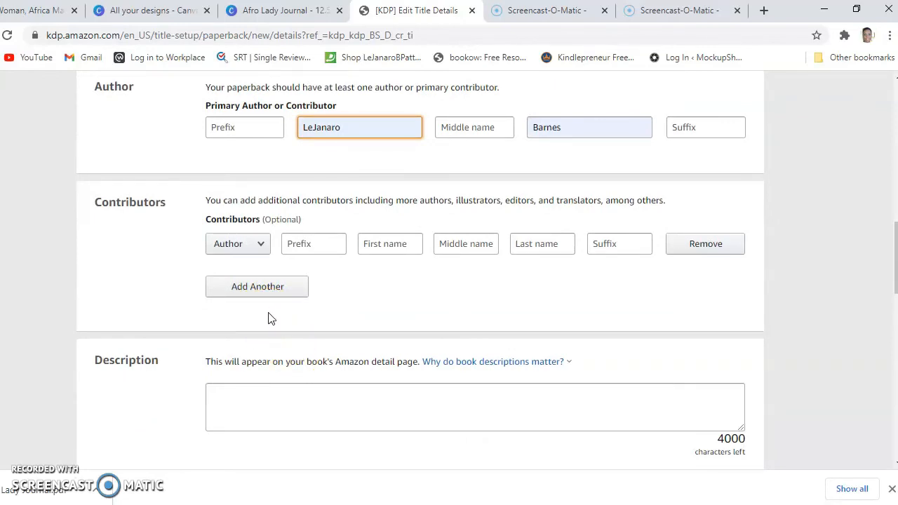
pyautogui.scroll(-1, 284, 327)
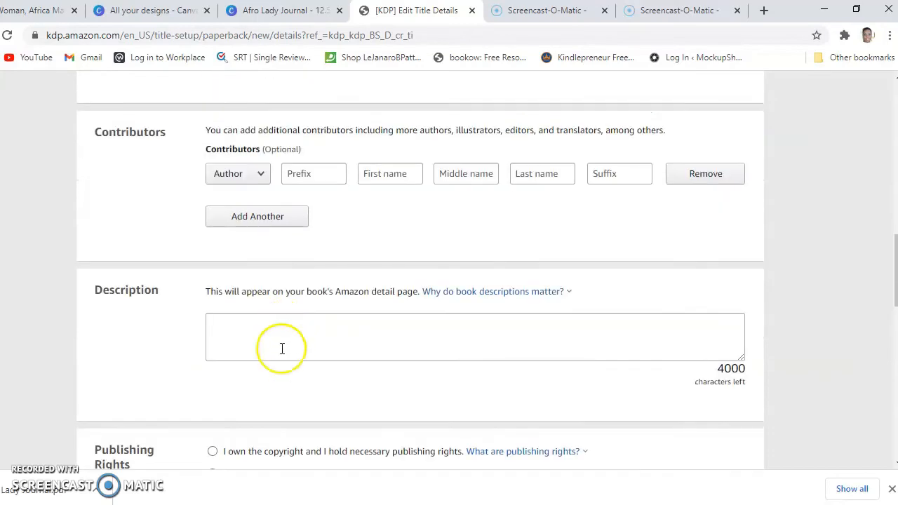
pyautogui.moveTo(427, 500)
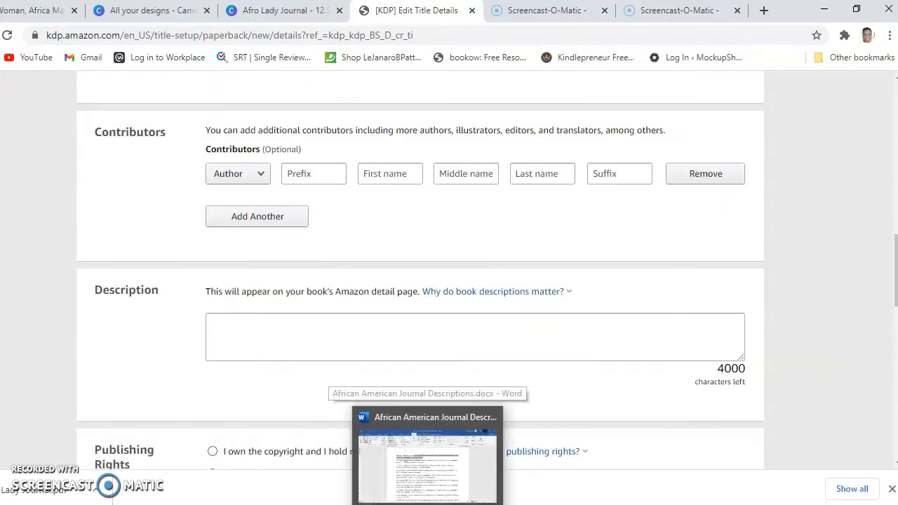
pyautogui.click(426, 481)
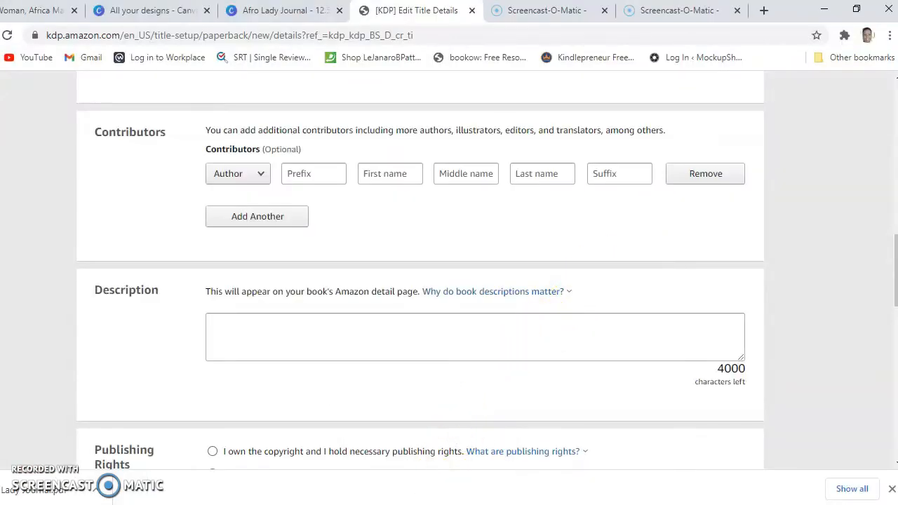
pyautogui.moveTo(427, 504)
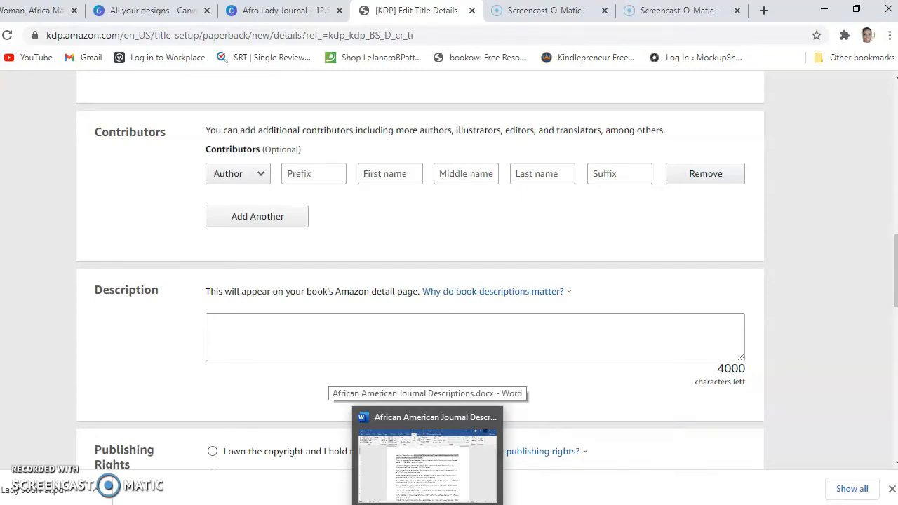
pyautogui.click(410, 477)
pyautogui.scroll(-3, 336, 309)
pyautogui.scroll(-5, 308, 317)
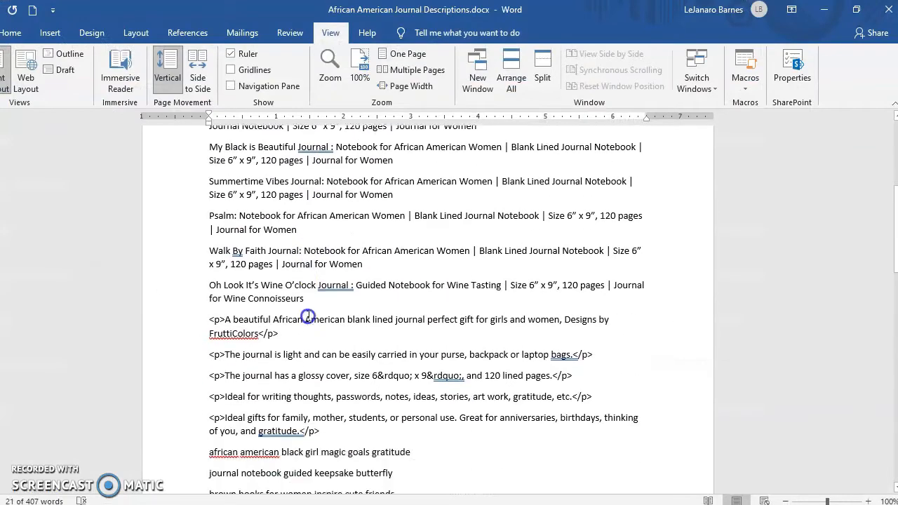
pyautogui.scroll(-1, 308, 316)
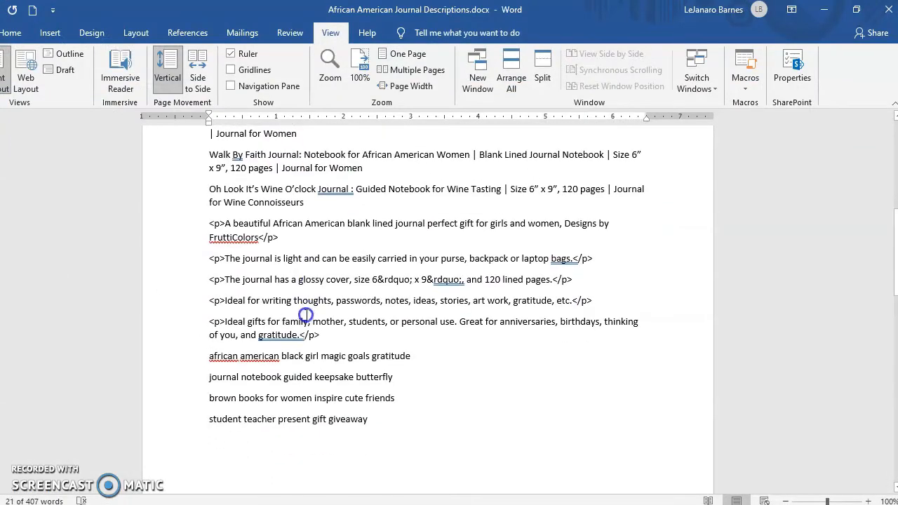
pyautogui.moveTo(209, 228); pyautogui.dragTo(354, 335)
pyautogui.rightClick(342, 309)
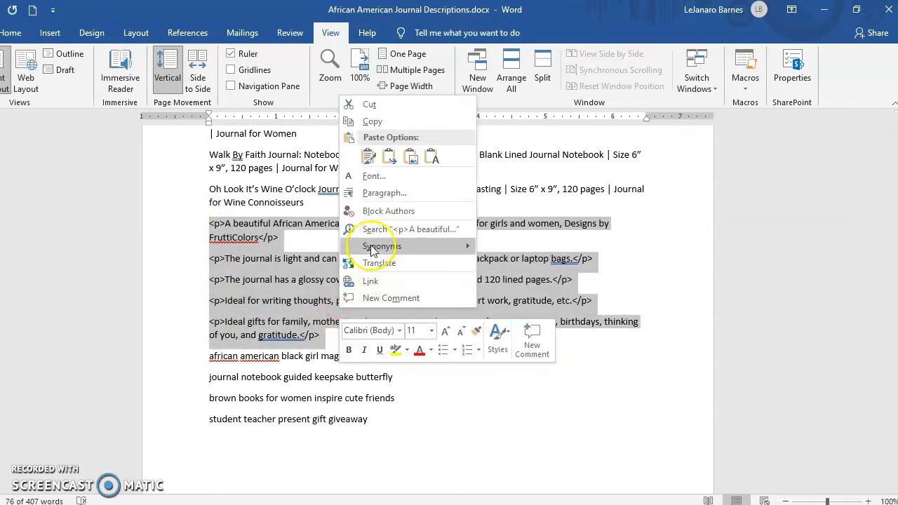
pyautogui.click(372, 123)
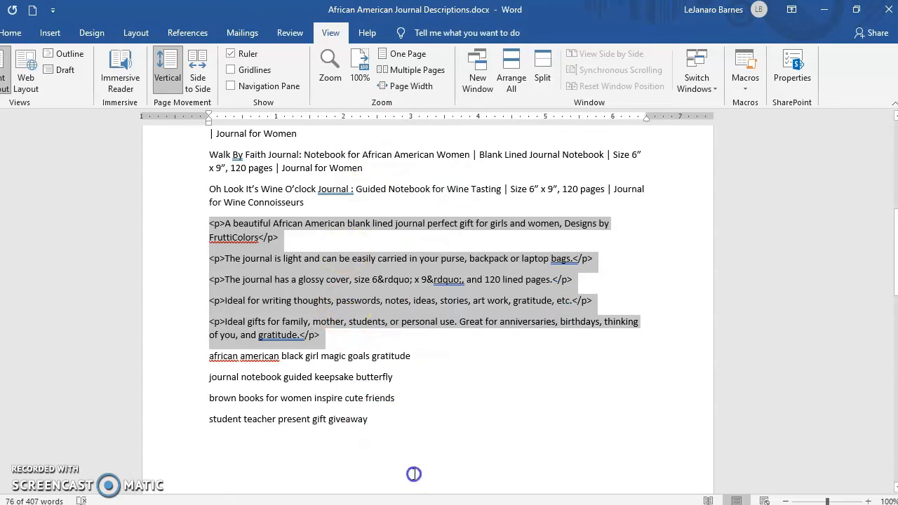
# - Return to the KDP form and paste the copied paragraphs into the book description
pyautogui.hotkey('alt', 'Tab')
pyautogui.click(297, 331)
pyautogui.hotkey('ctrl', 'v')
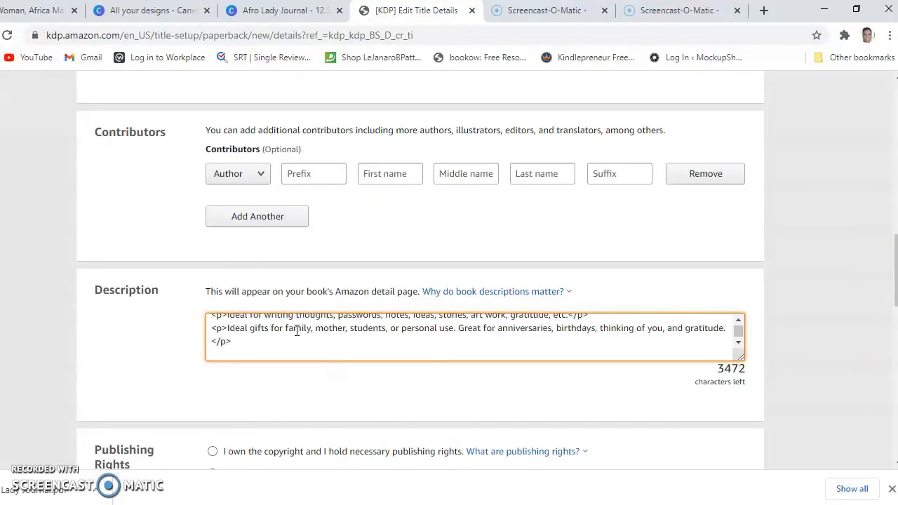
pyautogui.click(64, 323)
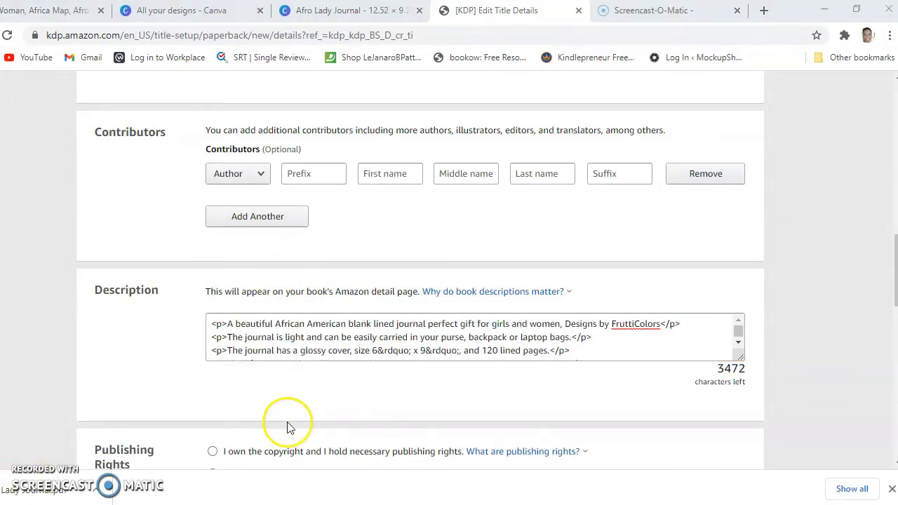
# - Delete ", Designs by FruttiColors" from the first paragraph of the book description
pyautogui.scroll(1, 312, 341)
pyautogui.scroll(1, 312, 341)
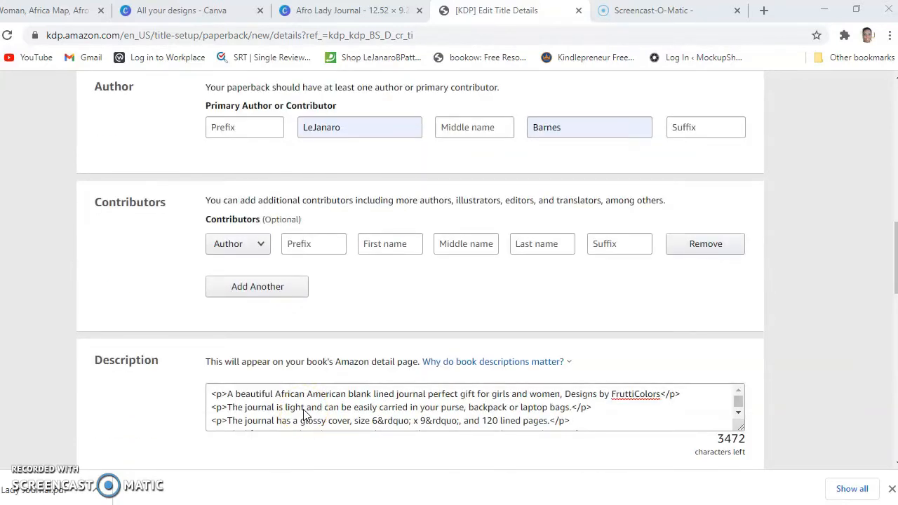
pyautogui.click(566, 394)
pyautogui.moveTo(565, 393); pyautogui.dragTo(659, 395)
pyautogui.press('BackSpace')
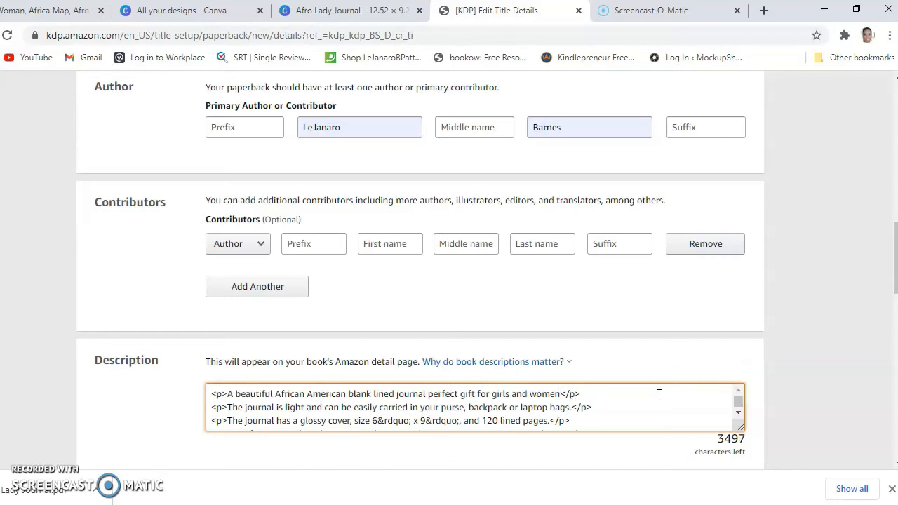
pyautogui.click(661, 414)
# - Set the publishing rights to "I own the copyright and I hold necessary publishing rights"
pyautogui.scroll(-3, 661, 416)
pyautogui.scroll(5, 661, 416)
pyautogui.scroll(-5, 661, 416)
pyautogui.scroll(-2, 465, 421)
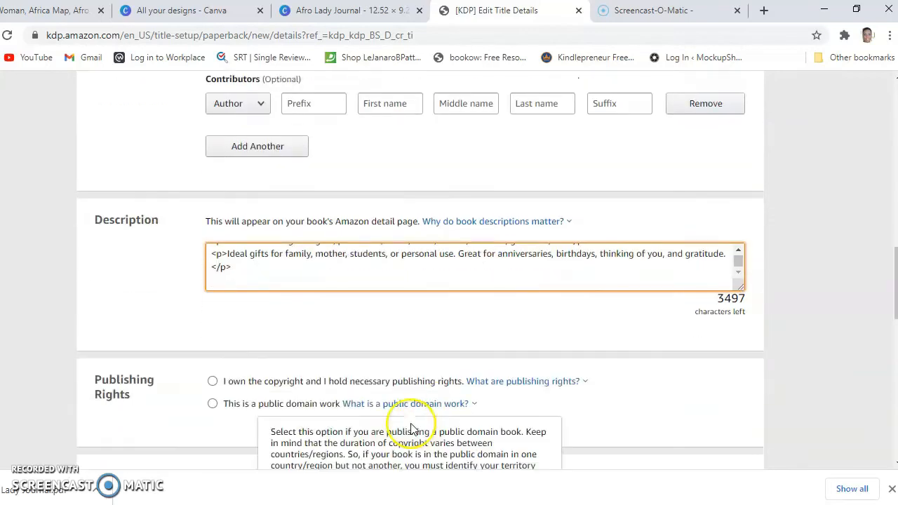
pyautogui.scroll(-1, 303, 395)
pyautogui.click(211, 313)
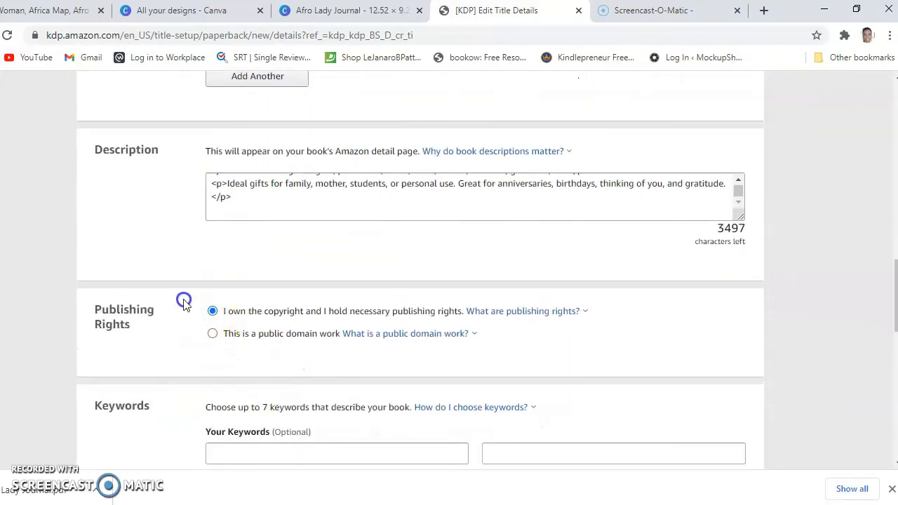
# - Copy "african american black girl magic goals gratitude" from the Word document into the first KDP keyword field
pyautogui.scroll(-3, 184, 302)
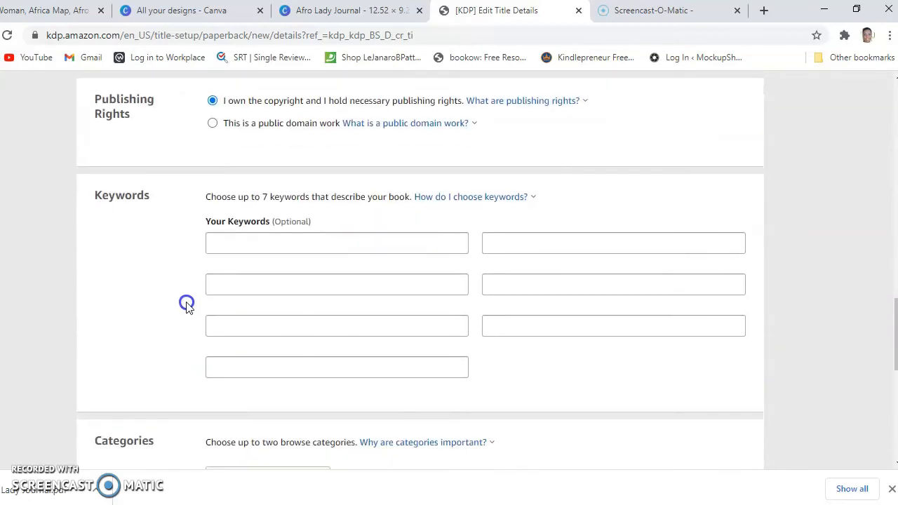
pyautogui.click(448, 504)
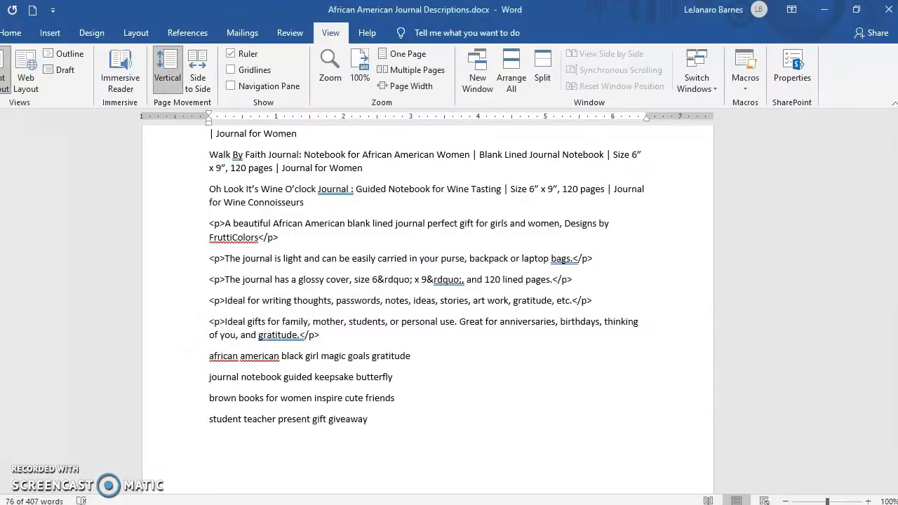
pyautogui.click(395, 366)
pyautogui.scroll(-2, 395, 366)
pyautogui.scroll(-1, 395, 366)
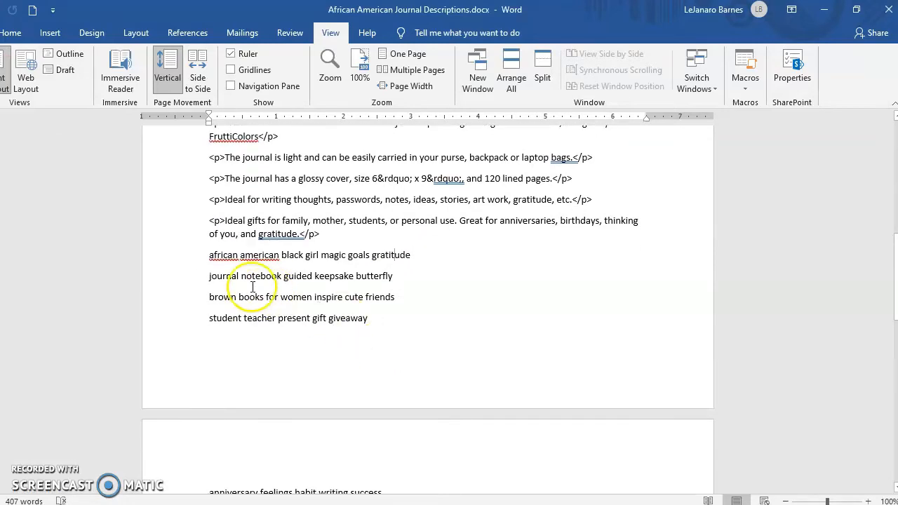
pyautogui.moveTo(211, 255); pyautogui.dragTo(427, 257)
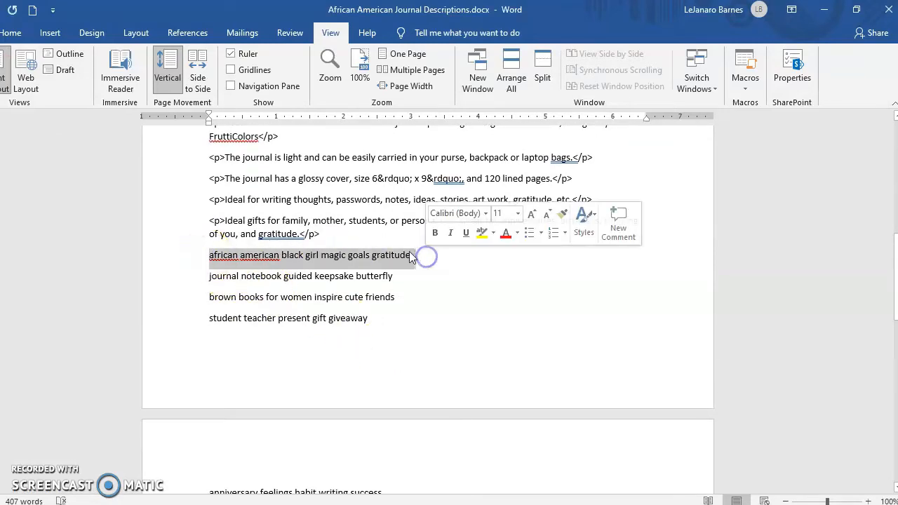
pyautogui.rightClick(427, 257)
pyautogui.click(432, 277)
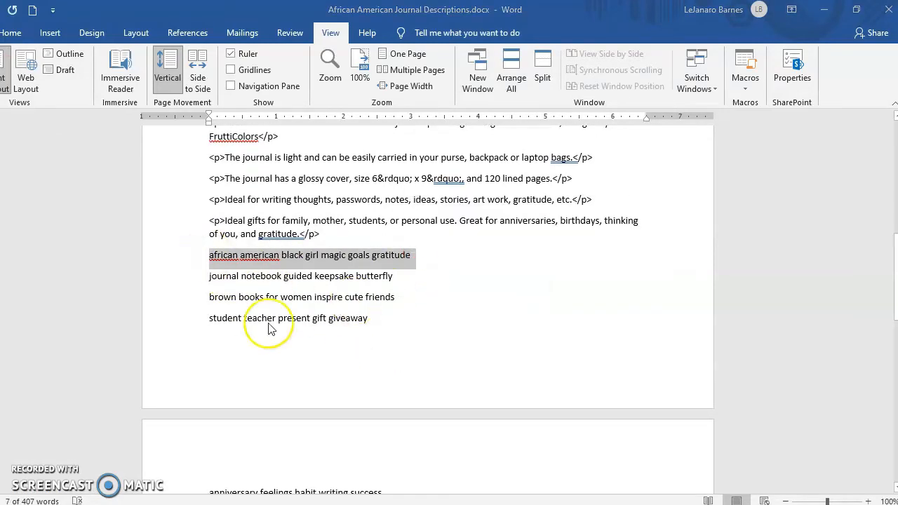
pyautogui.hotkey('alt', 'Tab')
pyautogui.rightClick(253, 250)
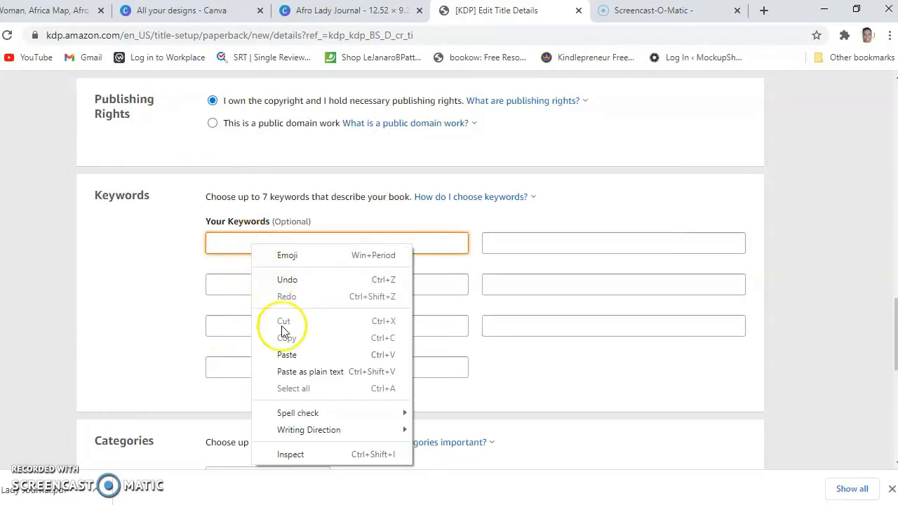
pyautogui.click(285, 355)
# - Copy "journal notebook guided keepsake butterfly" from the Word document into the keyword field below the first one
pyautogui.click(248, 287)
pyautogui.hotkey('alt', 'Tab')
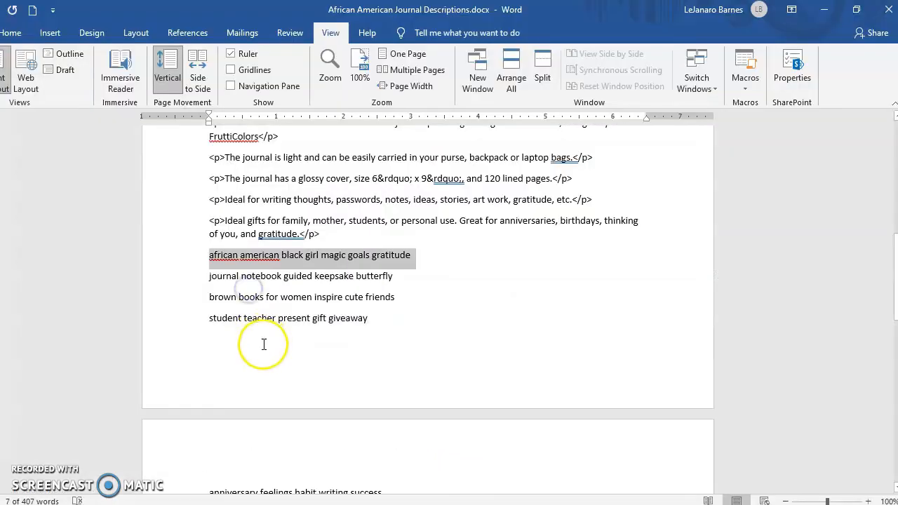
pyautogui.moveTo(211, 277); pyautogui.dragTo(393, 276)
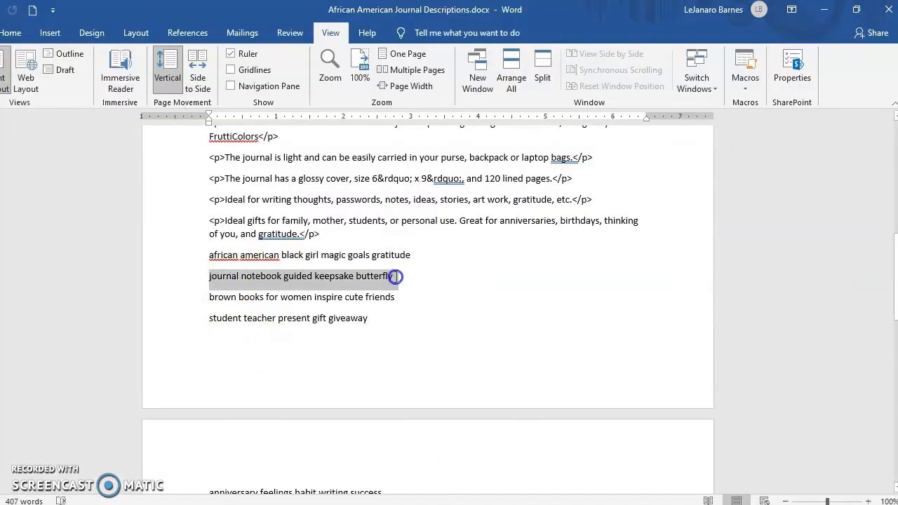
pyautogui.rightClick(386, 275)
pyautogui.click(403, 300)
pyautogui.hotkey('alt', 'Tab')
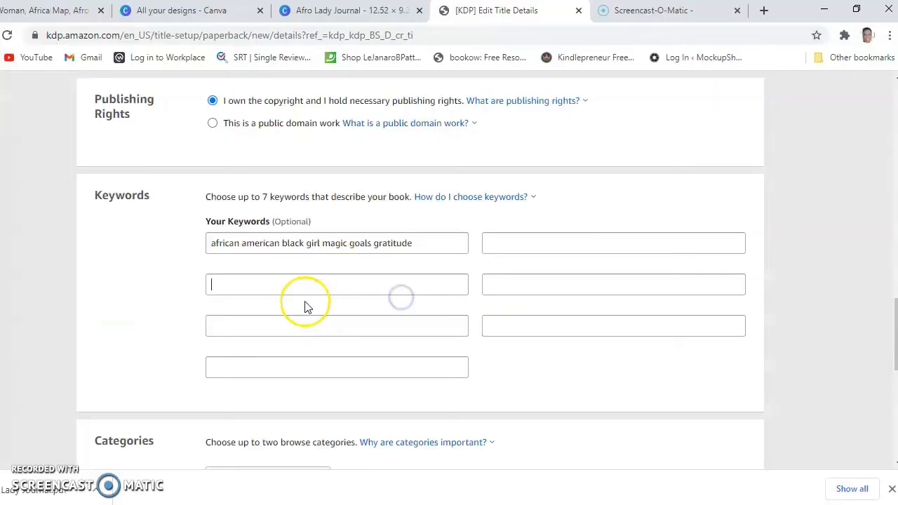
pyautogui.hotkey('ctrl', 'v')
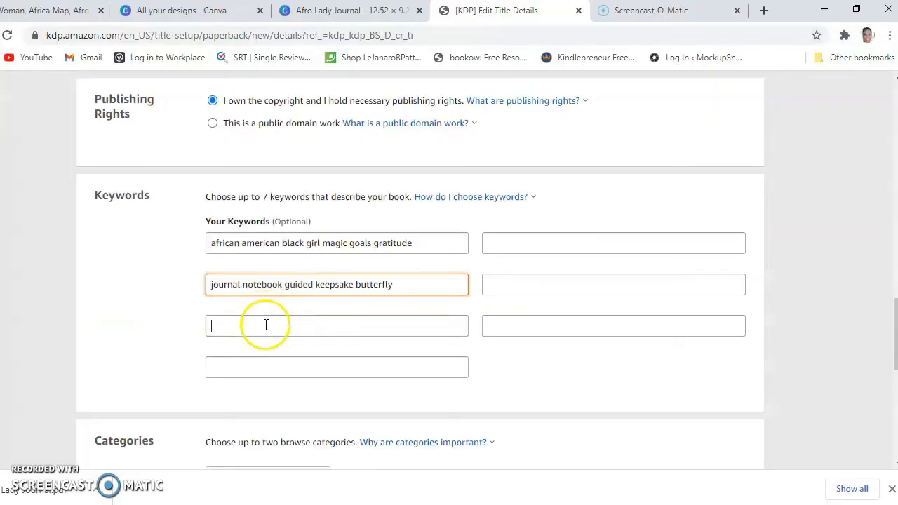
# - Copy "brown books for women inspire cute friends" from the Word document into the keyword field below the journal notebook phrase
pyautogui.hotkey('alt', 'Tab')
pyautogui.moveTo(212, 299); pyautogui.dragTo(392, 304)
pyautogui.rightClick(392, 303)
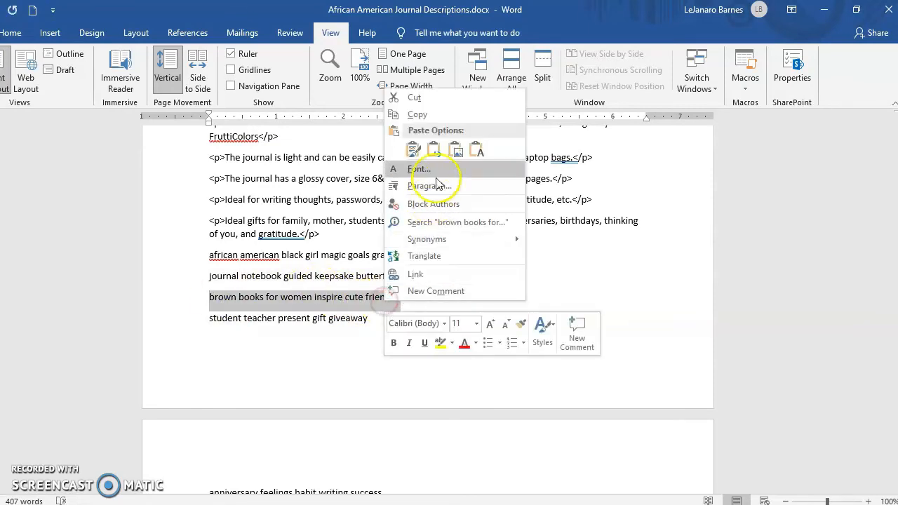
pyautogui.click(448, 117)
pyautogui.hotkey('alt', 'Tab')
pyautogui.click(316, 321)
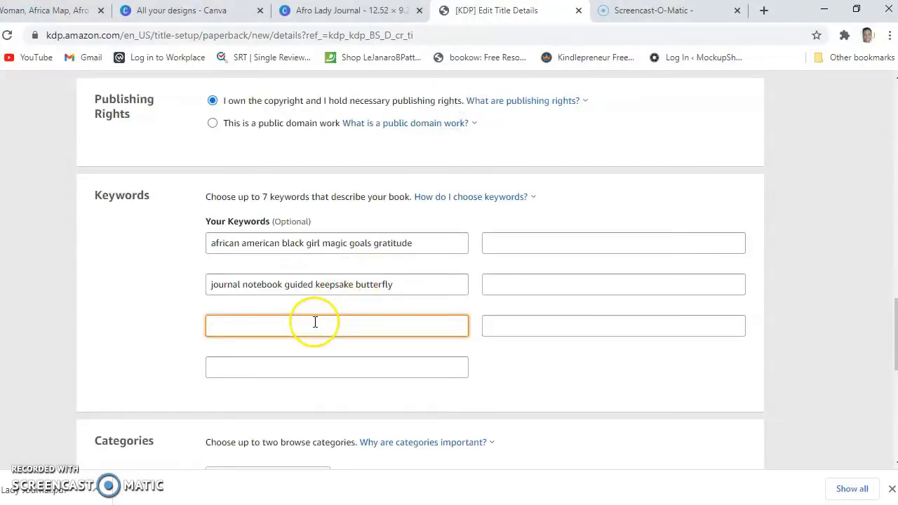
pyautogui.hotkey('ctrl', 'v')
# - Copy "student teacher present gift giveaway" from the Word document into the keyword field below the brown books phrase
pyautogui.hotkey('alt', 'Tab')
pyautogui.moveTo(209, 318); pyautogui.dragTo(358, 320)
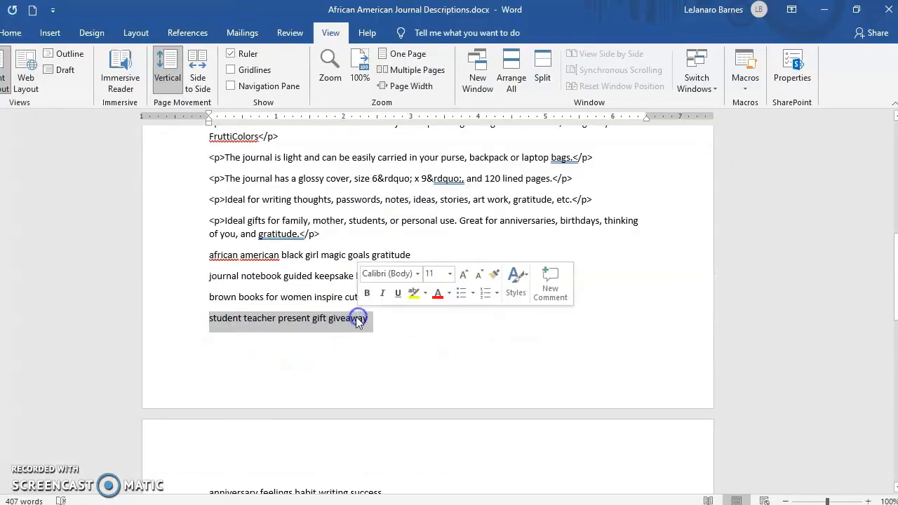
pyautogui.rightClick(358, 320)
pyautogui.click(429, 128)
pyautogui.hotkey('alt', 'Tab')
pyautogui.click(296, 376)
pyautogui.hotkey('ctrl', 'v')
# - Copy "anniversary feelings habit writing success" from the Word document into the keyword field beside the african american phrase
pyautogui.click(527, 244)
pyautogui.hotkey('alt', 'Tab')
pyautogui.scroll(-3, 323, 309)
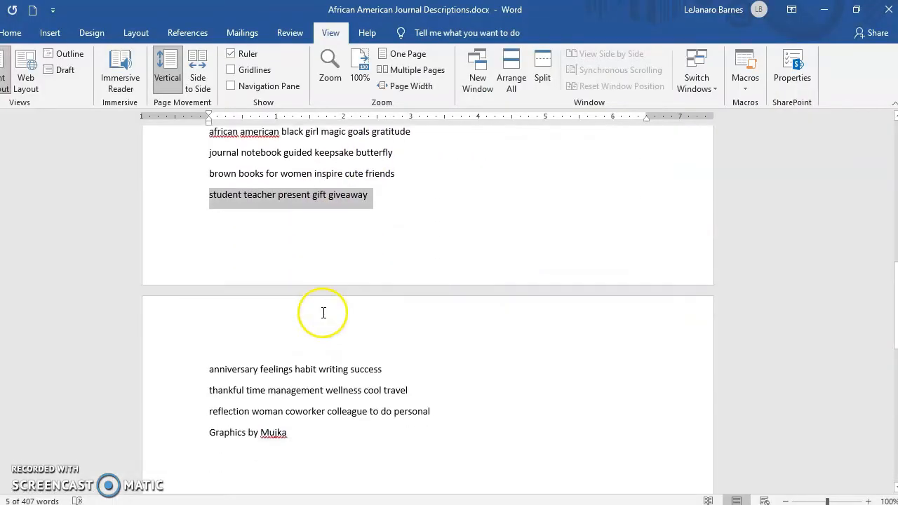
pyautogui.click(231, 360)
pyautogui.moveTo(208, 360); pyautogui.dragTo(371, 357)
pyautogui.rightClick(373, 356)
pyautogui.click(402, 171)
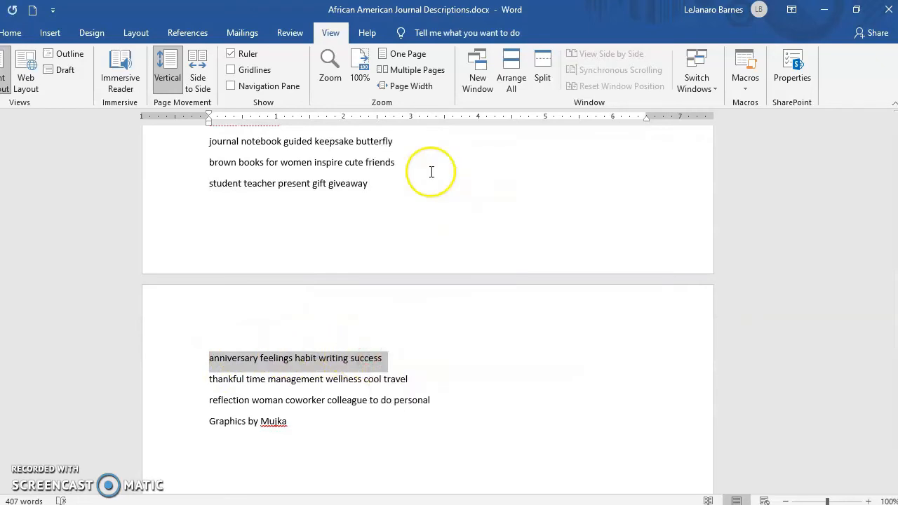
pyautogui.hotkey('alt', 'Tab')
pyautogui.hotkey('ctrl', 'v')
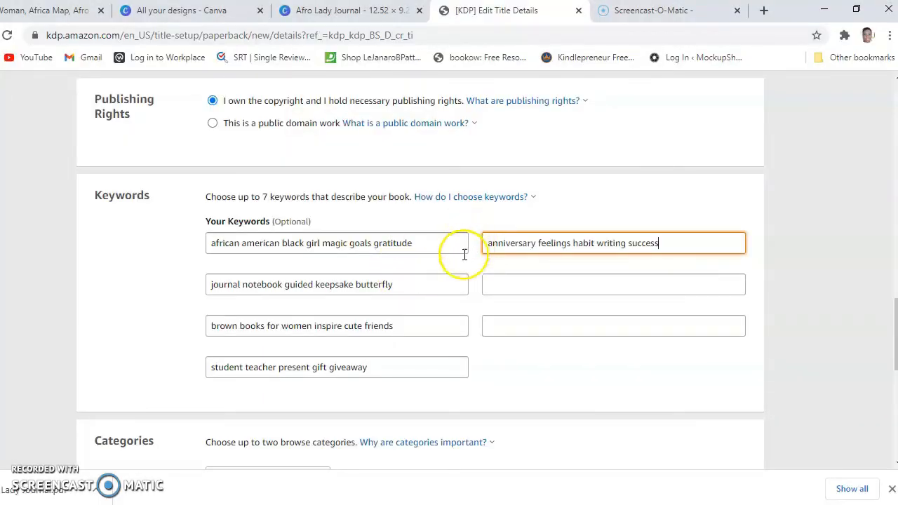
# - Copy "thankful time management wellness cool travel" from the Word document into the keyword field below the anniversary phrase
pyautogui.hotkey('alt', 'Tab')
pyautogui.scroll(-1, 399, 333)
pyautogui.moveTo(210, 346); pyautogui.dragTo(402, 345)
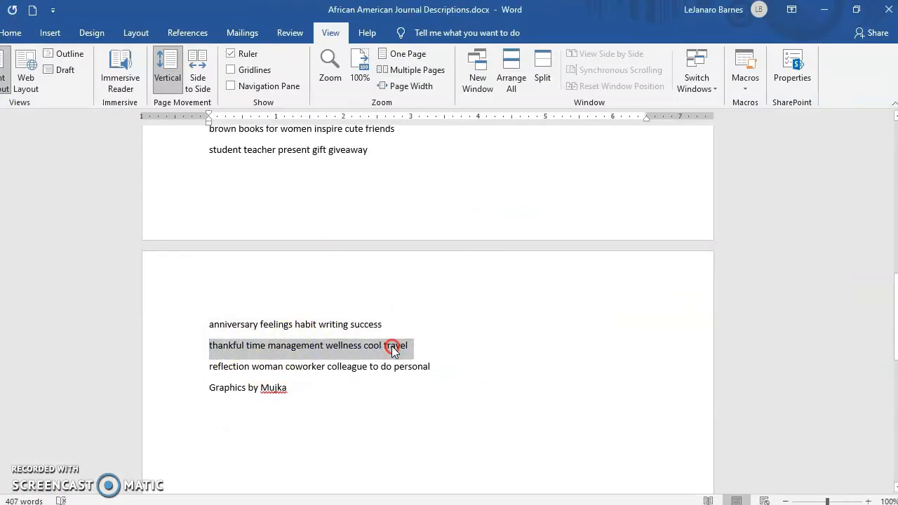
pyautogui.rightClick(401, 346)
pyautogui.click(454, 163)
pyautogui.hotkey('alt', 'Tab')
pyautogui.click(508, 283)
pyautogui.hotkey('ctrl', 'v')
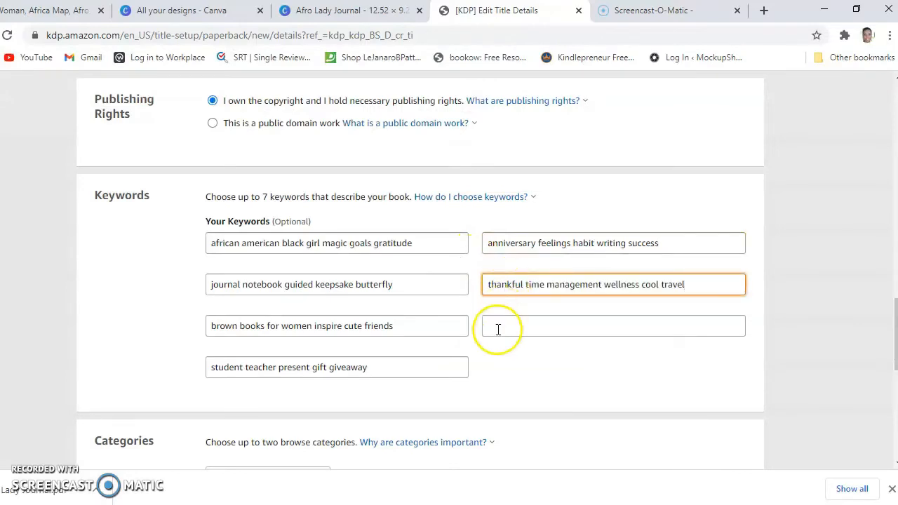
# - Try to copy "reflection woman coworker colleague to do personal" from the Word document into the last empty keyword field
pyautogui.hotkey('alt', 'Tab')
pyautogui.click(233, 375)
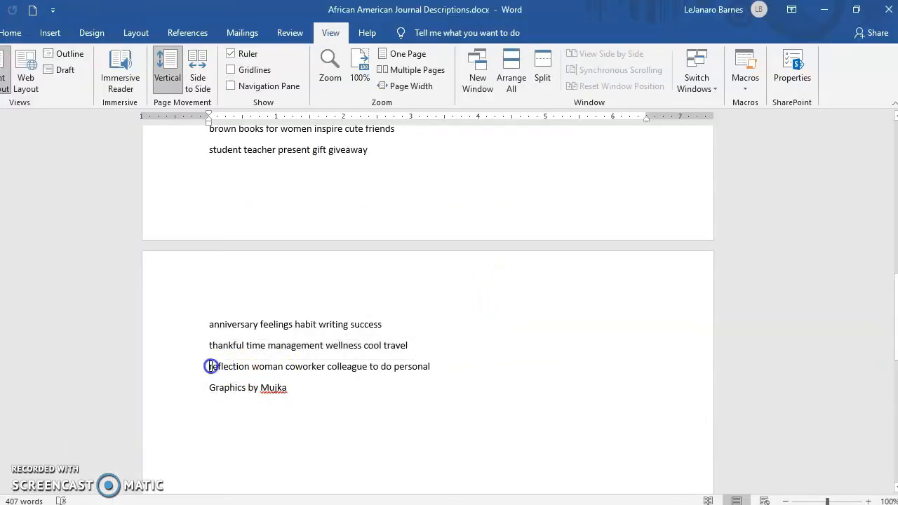
pyautogui.moveTo(209, 365); pyautogui.dragTo(419, 372)
pyautogui.hotkey('alt', 'Tab')
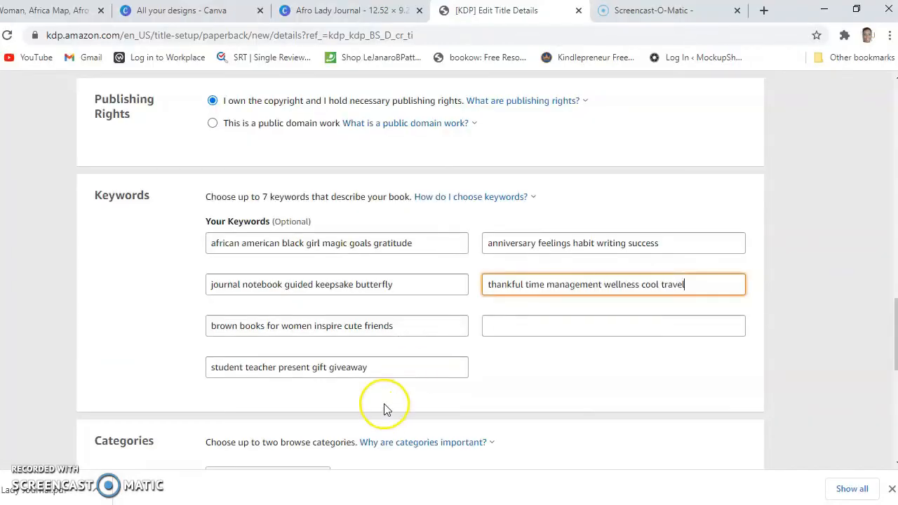
pyautogui.click(501, 326)
pyautogui.hotkey('ctrl', 'v')
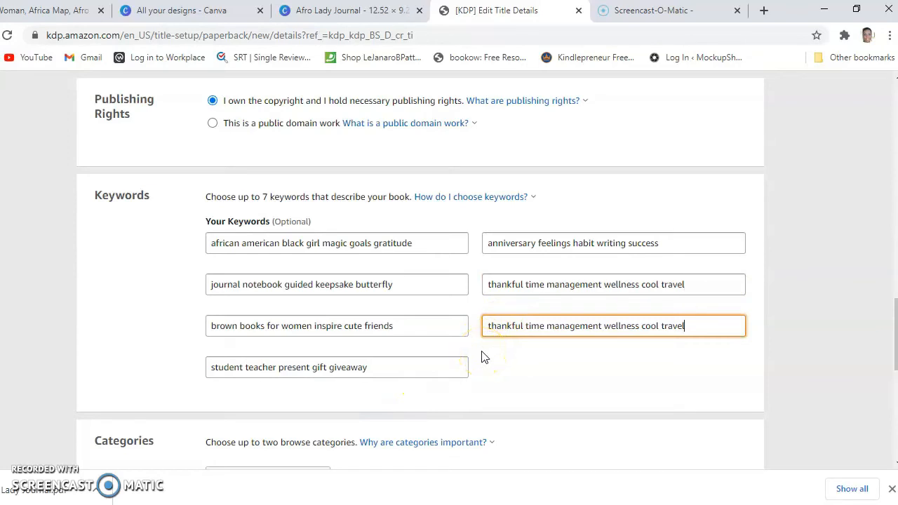
pyautogui.click(494, 366)
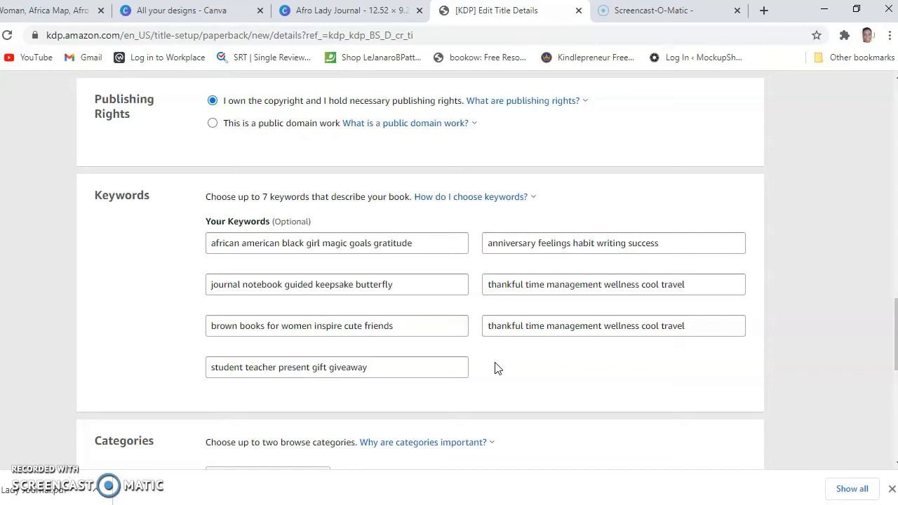
pyautogui.scroll(3, 494, 365)
pyautogui.scroll(5, 367, 201)
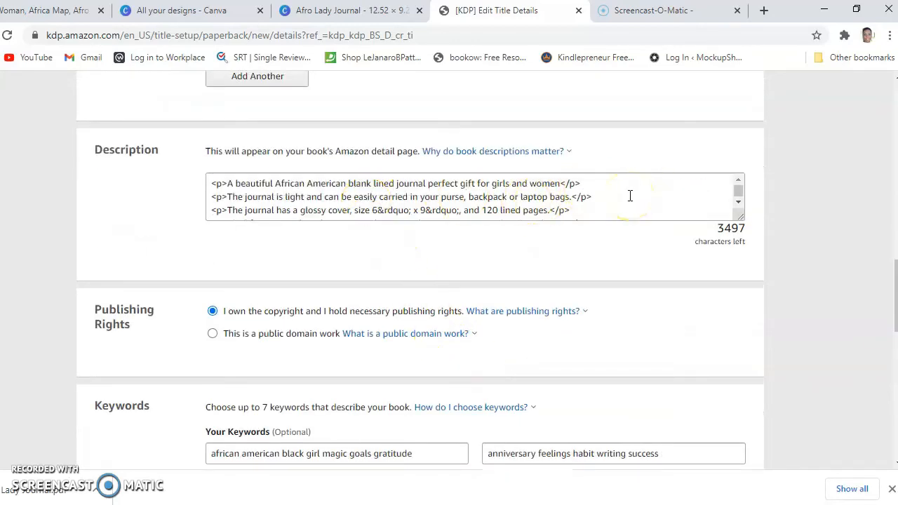
pyautogui.scroll(-3, 555, 274)
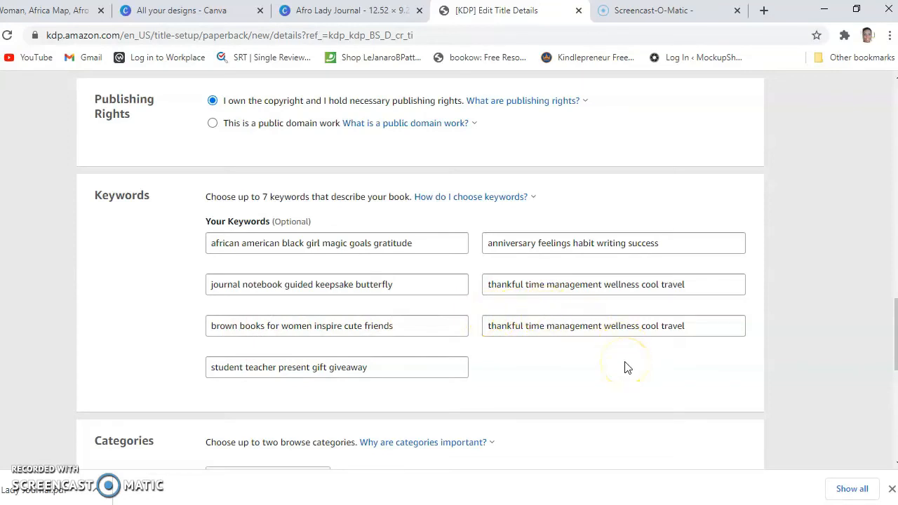
# - Open the category chooser and select Literary Collections > Diaries & Journals as the first browse category
pyautogui.scroll(-2, 601, 346)
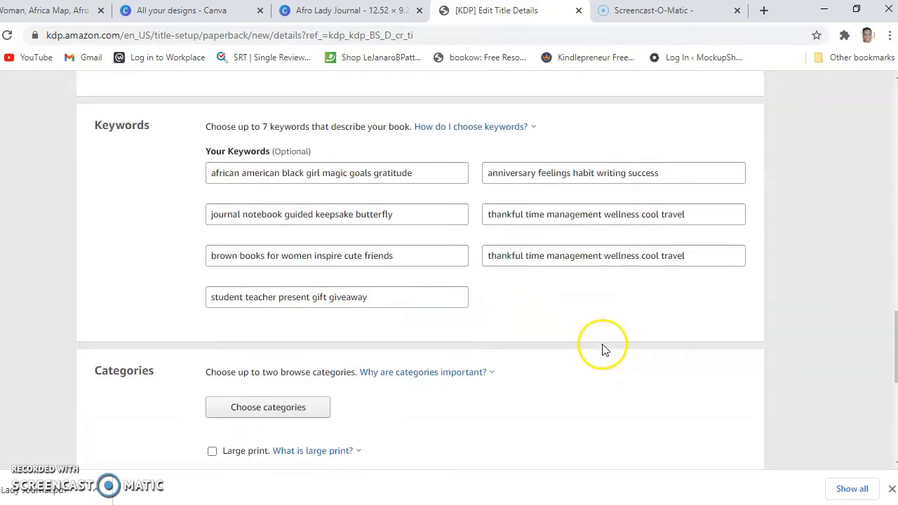
pyautogui.scroll(-1, 601, 346)
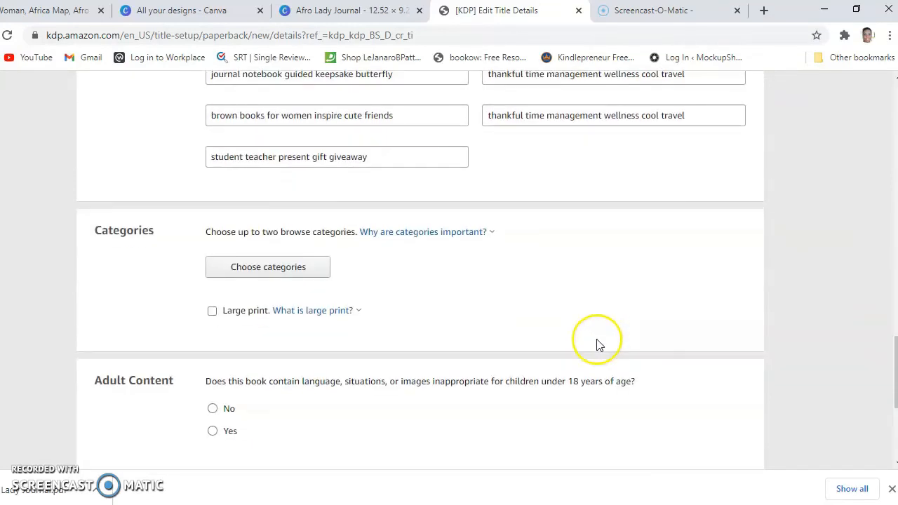
pyautogui.click(250, 279)
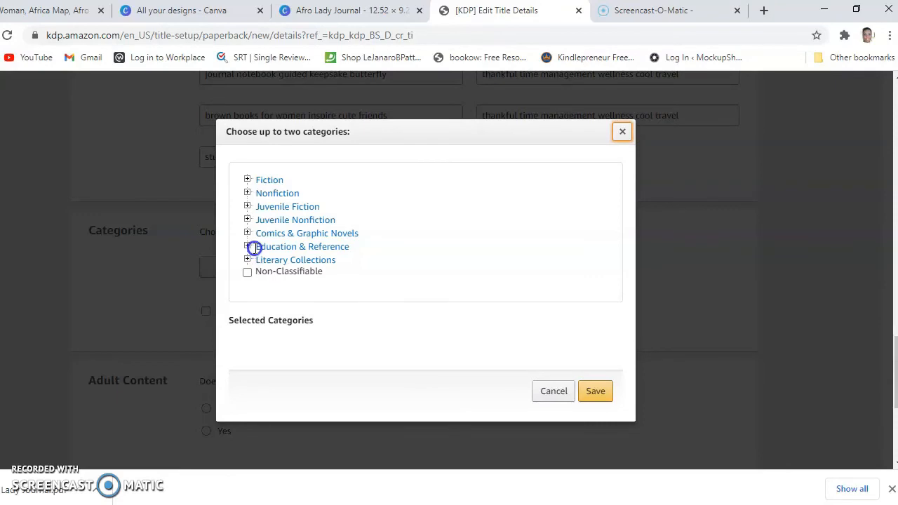
pyautogui.click(247, 193)
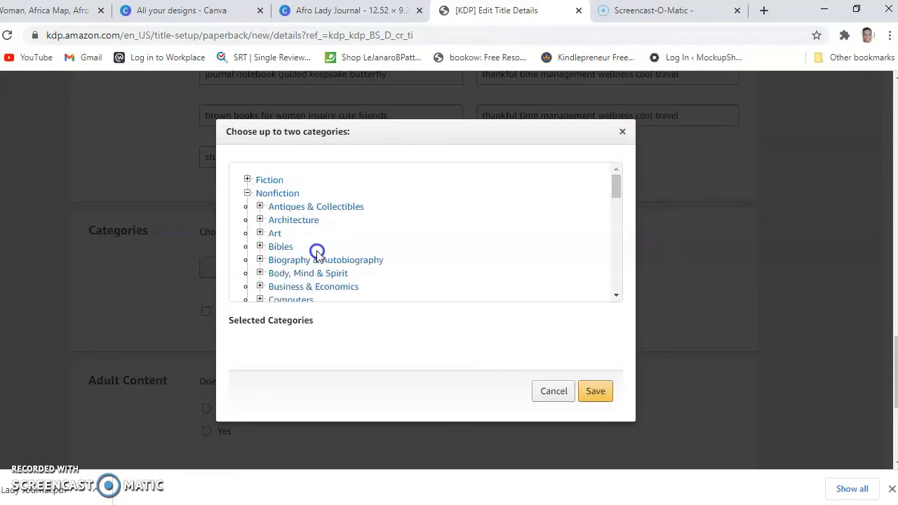
pyautogui.scroll(-1, 317, 254)
pyautogui.scroll(1, 318, 254)
pyautogui.click(247, 193)
pyautogui.scroll(-1, 245, 265)
pyautogui.click(247, 260)
pyautogui.scroll(-1, 346, 247)
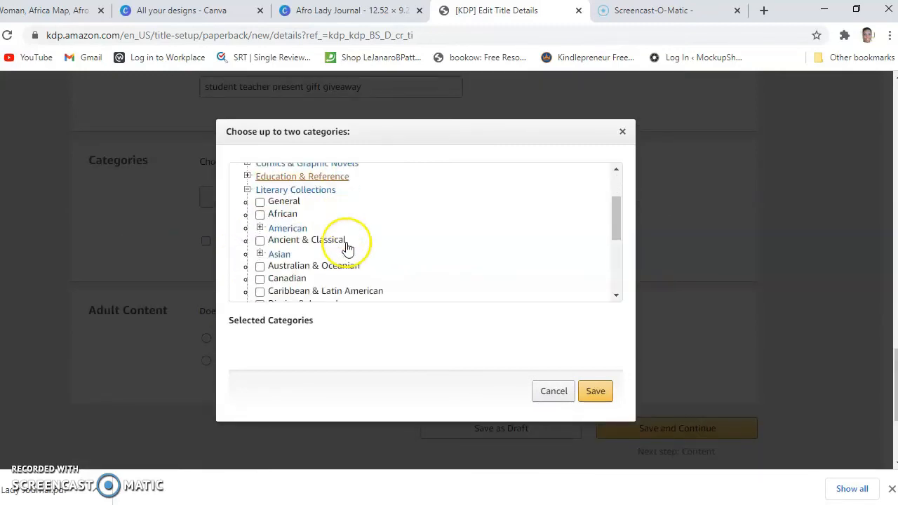
pyautogui.scroll(-1, 346, 248)
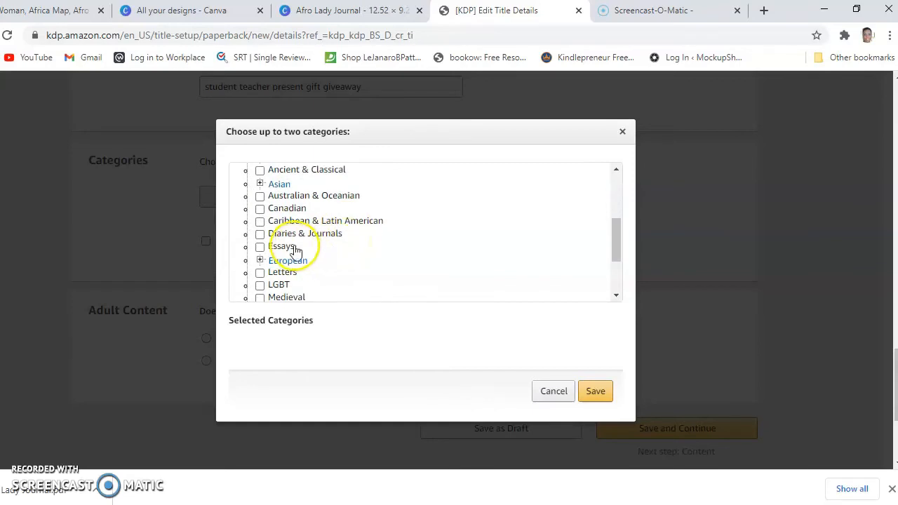
pyautogui.click(260, 234)
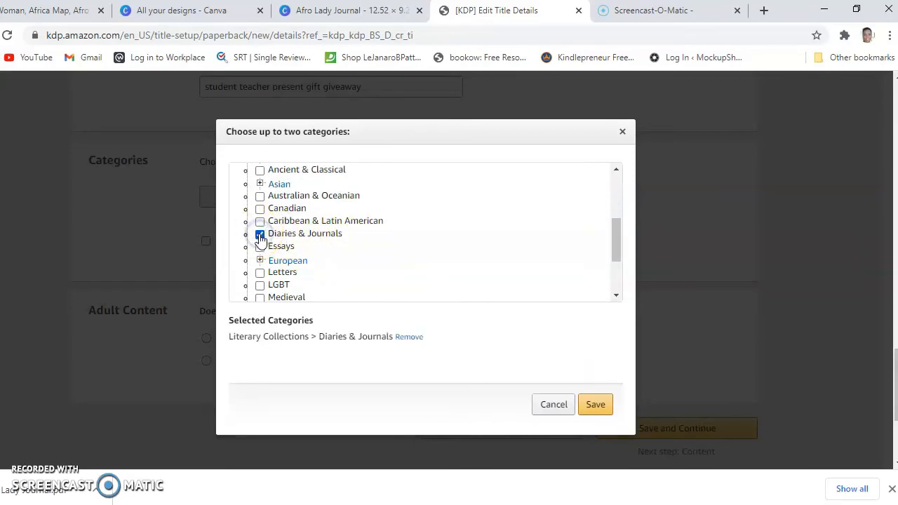
# - Add Juvenile Nonfiction > Language Arts > Journal Writing as the second browse category and save the category selection
pyautogui.scroll(3, 397, 231)
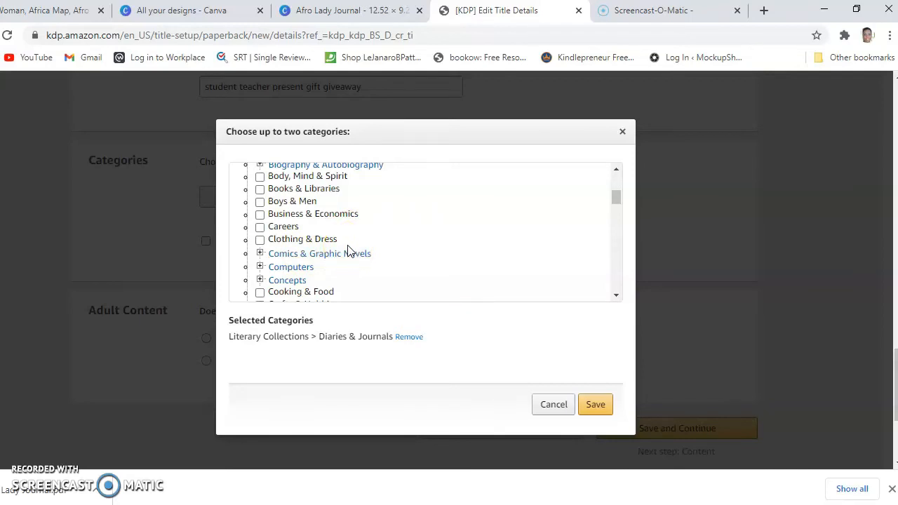
pyautogui.scroll(2, 396, 241)
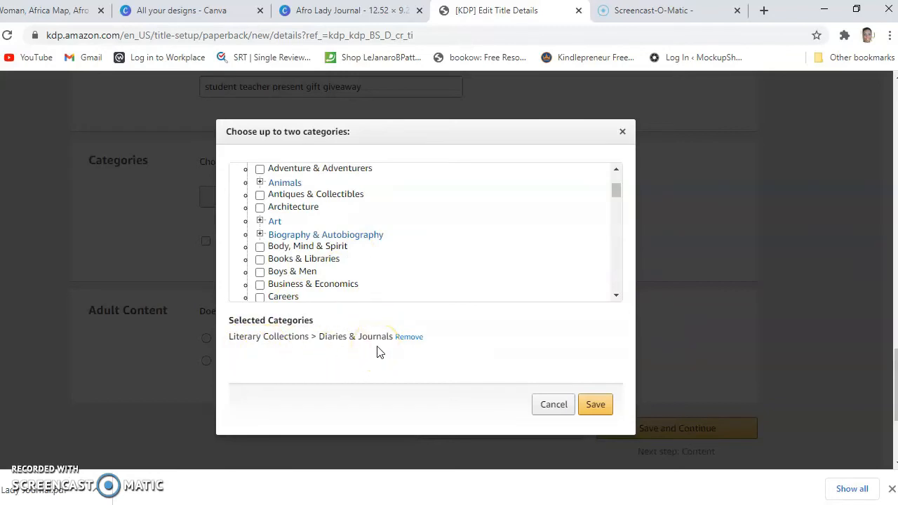
pyautogui.scroll(2, 349, 245)
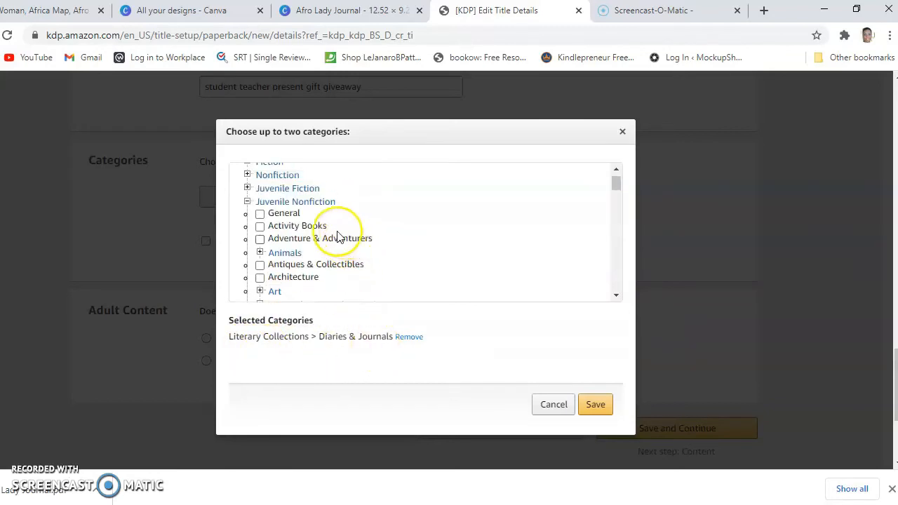
pyautogui.scroll(-2, 413, 239)
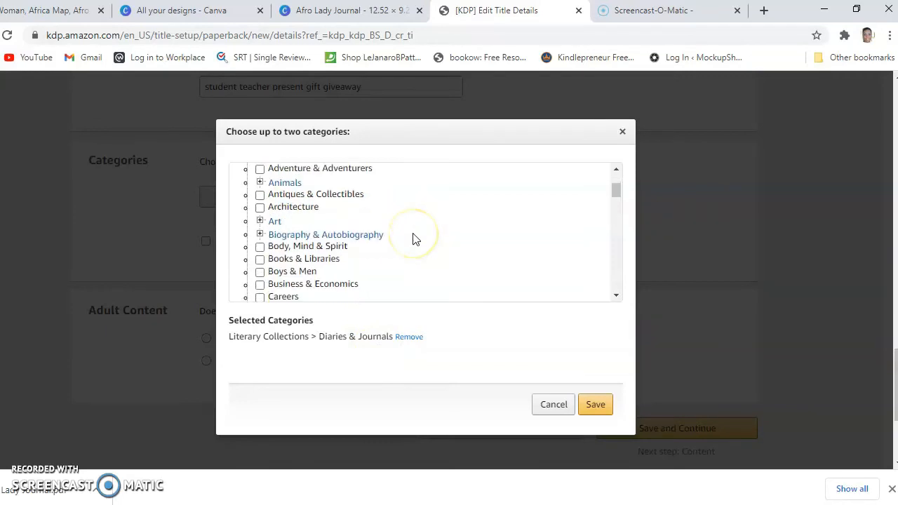
pyautogui.scroll(-2, 414, 239)
pyautogui.scroll(-7, 414, 240)
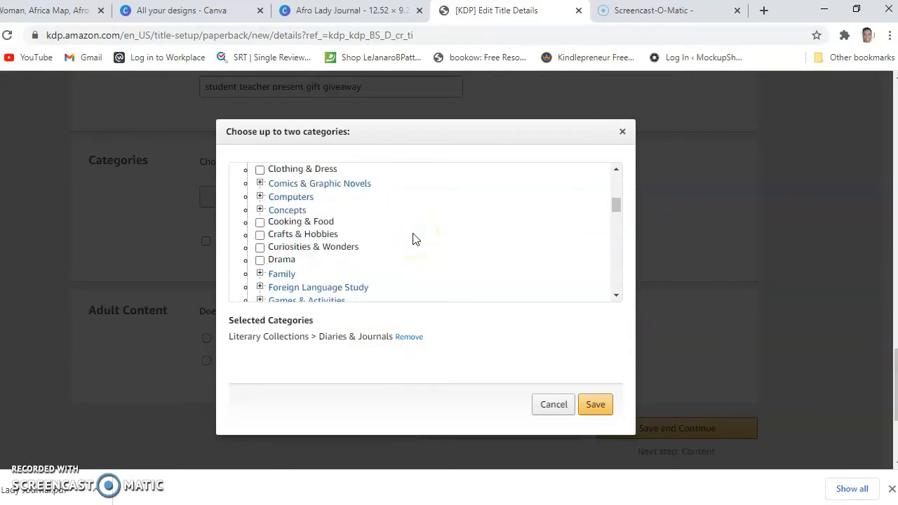
pyautogui.click(438, 247)
pyautogui.scroll(7, 438, 247)
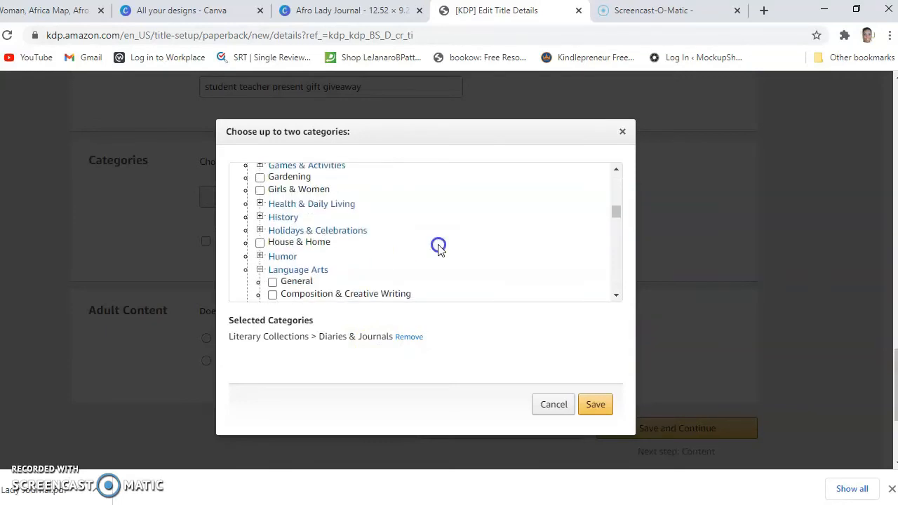
pyautogui.scroll(4, 438, 247)
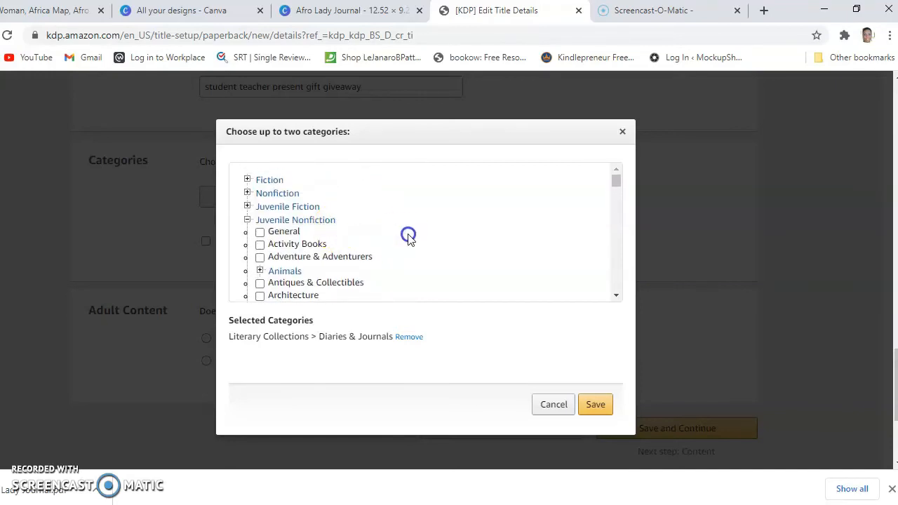
pyautogui.scroll(-10, 409, 238)
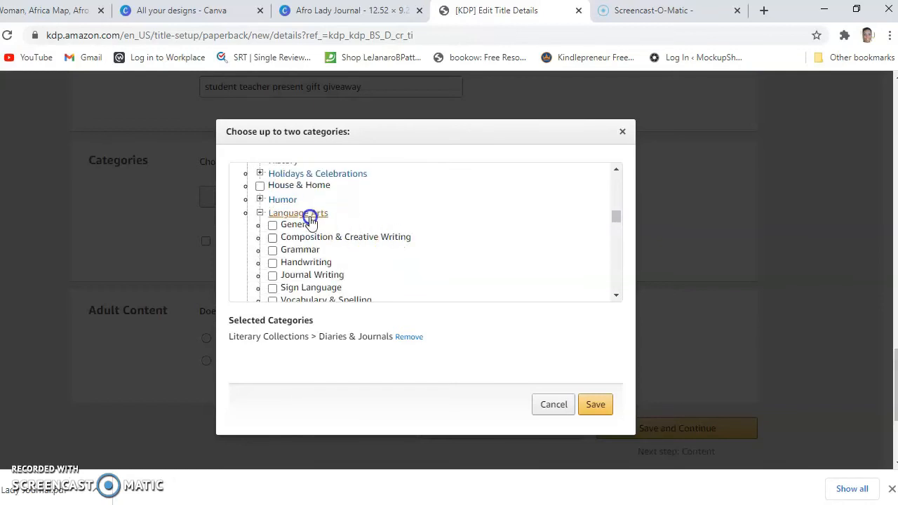
pyautogui.scroll(-2, 350, 216)
pyautogui.click(272, 205)
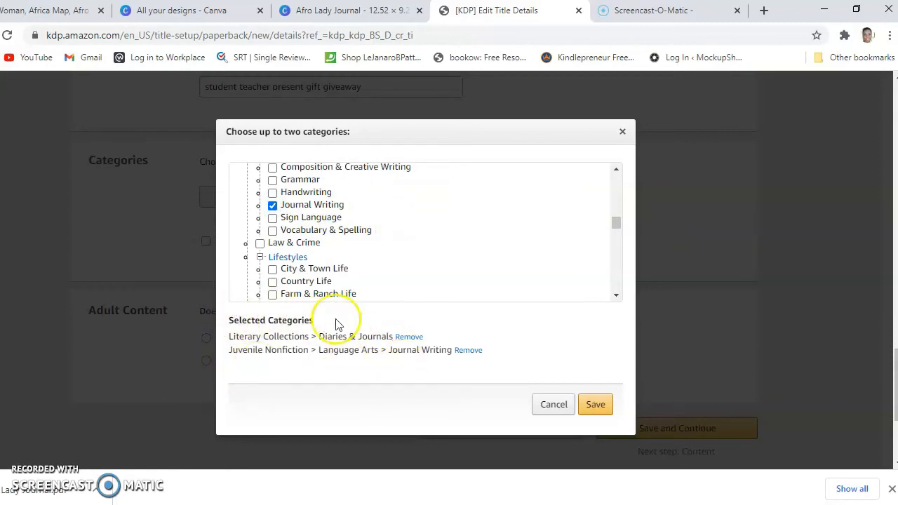
pyautogui.click(596, 404)
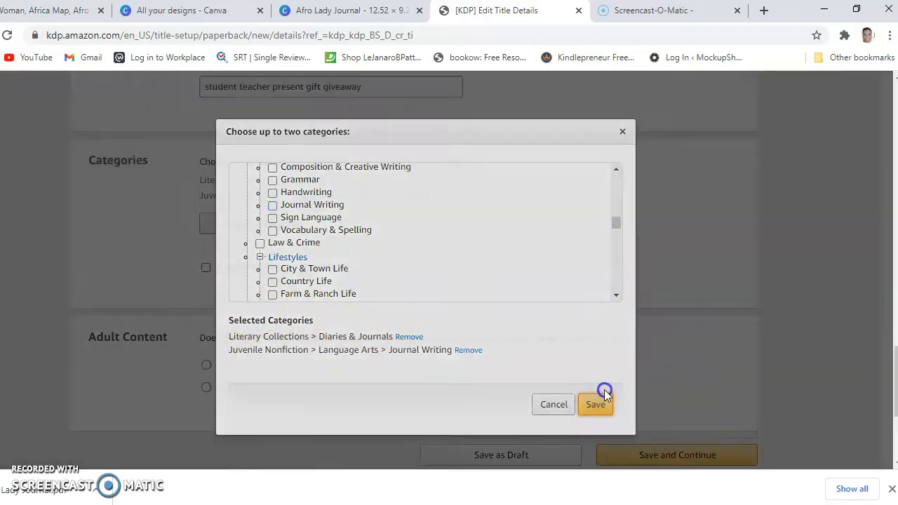
# - Answer No to the adult content question, then save the paperback details and continue to the content page
pyautogui.scroll(-2, 616, 293)
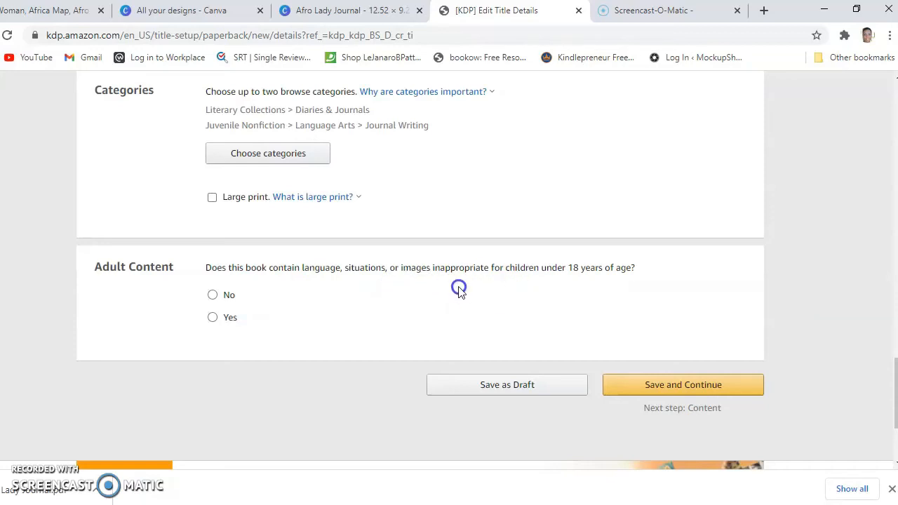
pyautogui.click(212, 295)
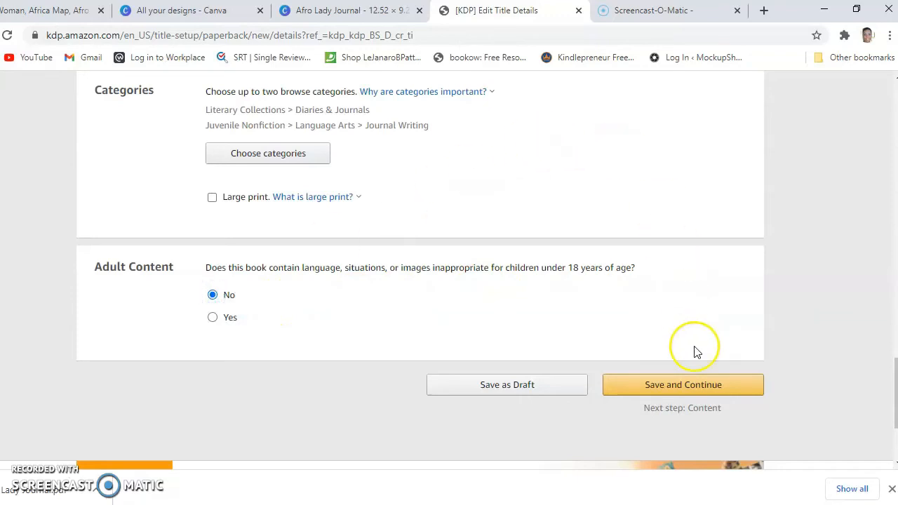
pyautogui.click(705, 393)
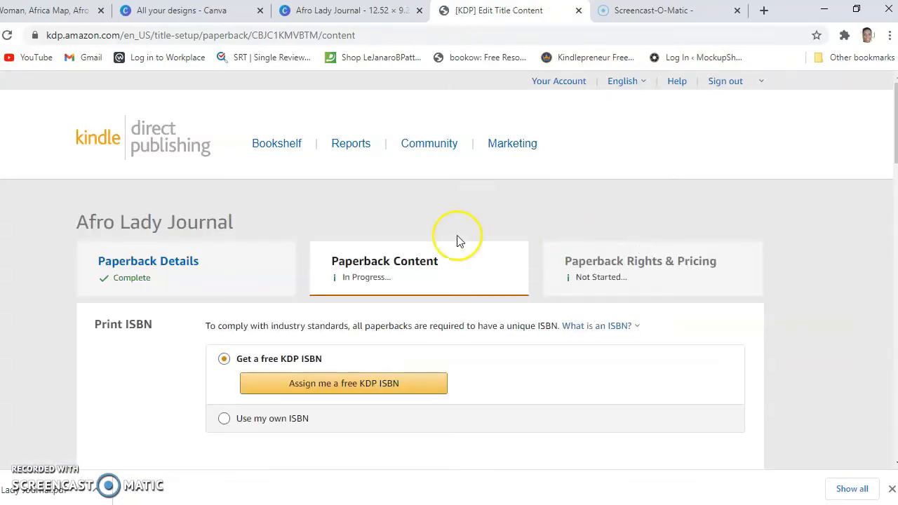
# - Assign a free KDP ISBN to the paperback
pyautogui.click(336, 391)
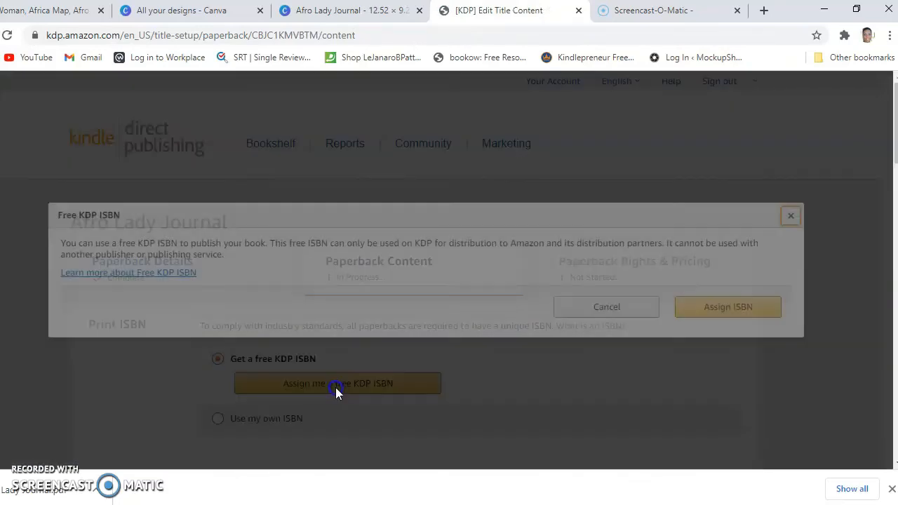
pyautogui.click(712, 309)
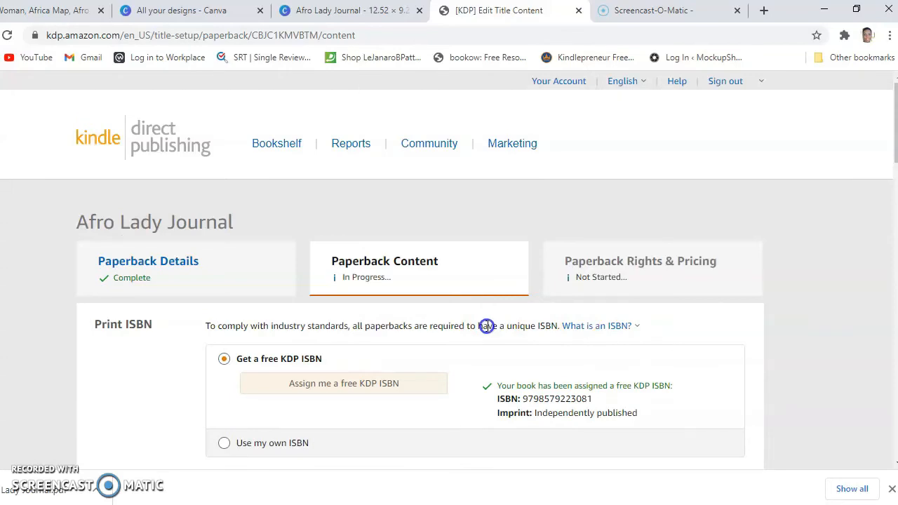
pyautogui.scroll(-4, 409, 362)
pyautogui.scroll(-1, 403, 370)
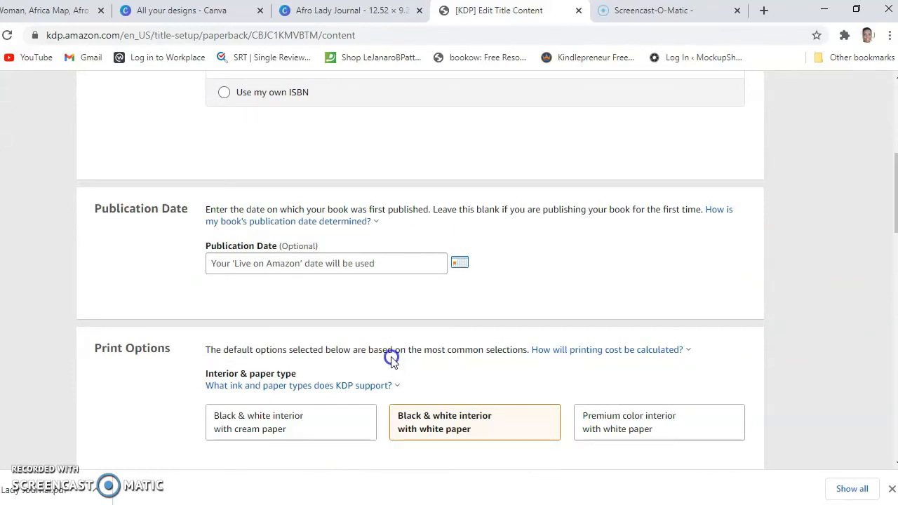
# - Review the interior, trim size and bleed options against the lined journal's file name in the KDP Journals folder
pyautogui.scroll(-1, 391, 357)
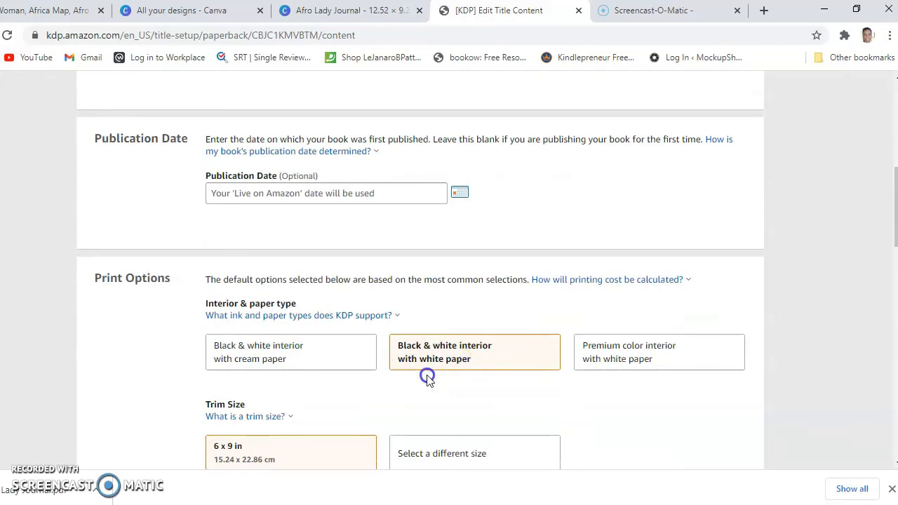
pyautogui.scroll(-1, 429, 379)
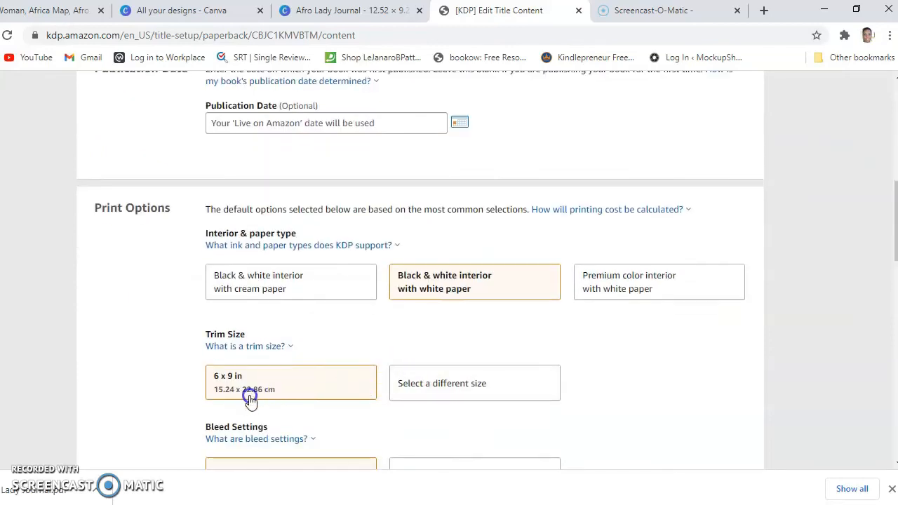
pyautogui.scroll(-2, 180, 388)
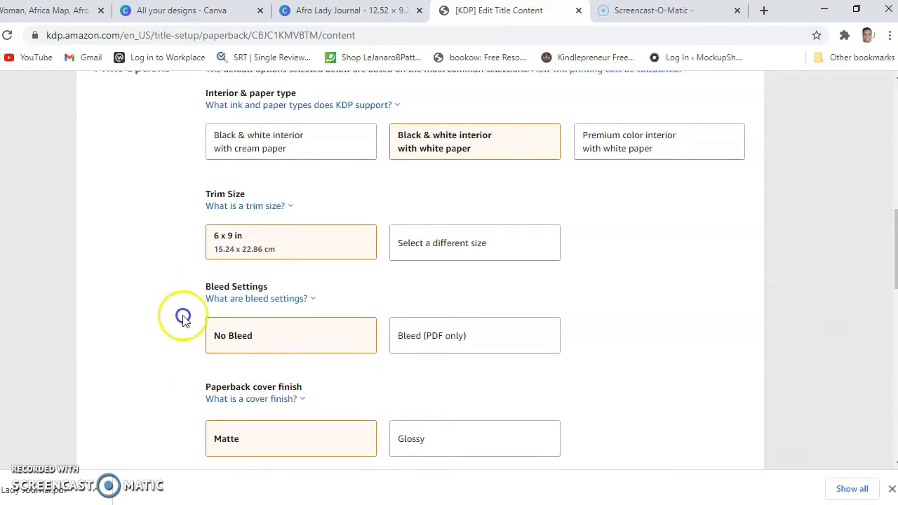
pyautogui.moveTo(345, 504)
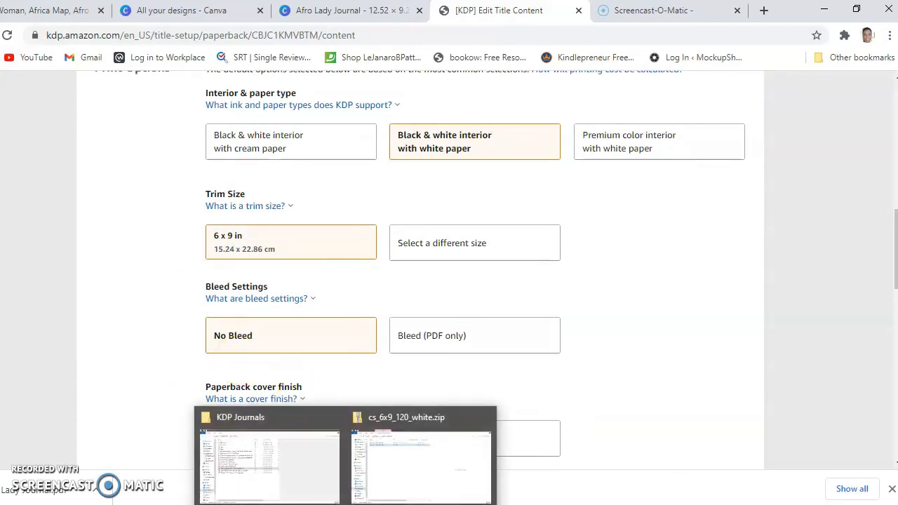
pyautogui.click(310, 484)
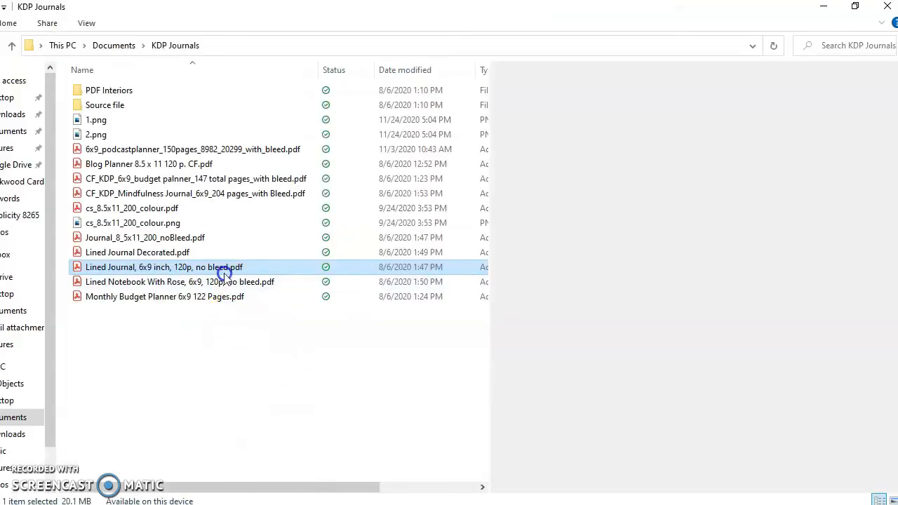
pyautogui.click(821, 7)
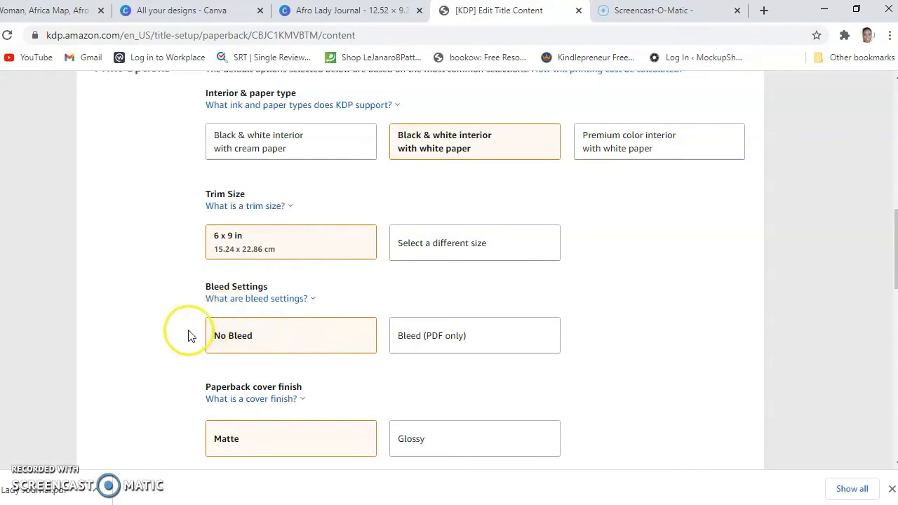
# - Set the paperback cover finish to Glossy
pyautogui.scroll(-1, 188, 336)
pyautogui.click(419, 378)
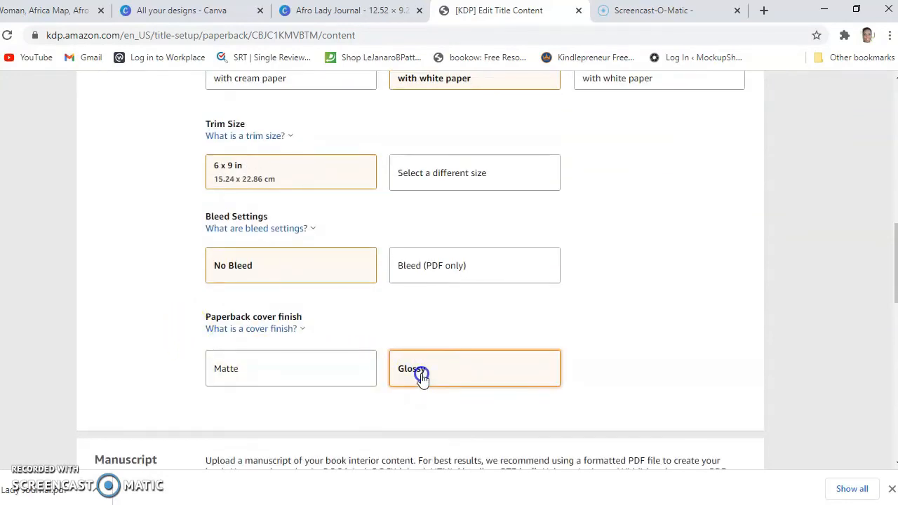
pyautogui.click(364, 370)
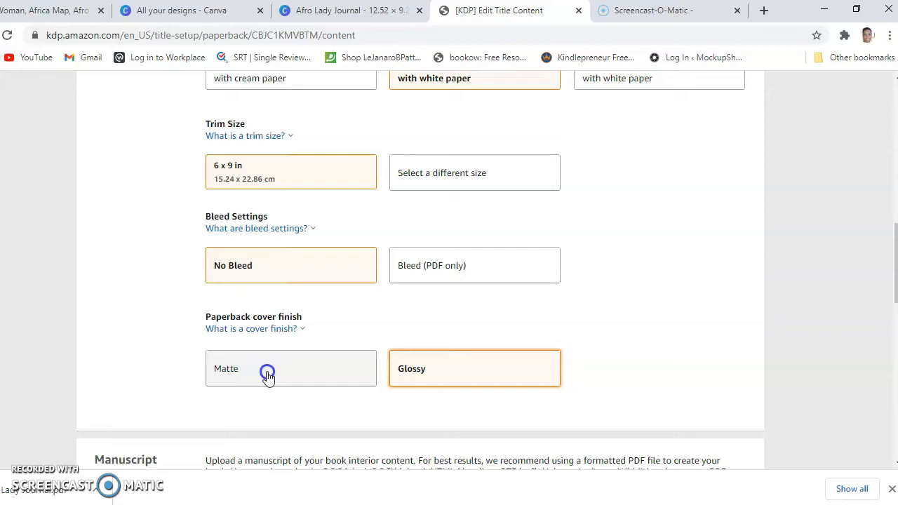
# - Start the paperback manuscript upload and browse to the KDP Journals folder in Documents
pyautogui.scroll(-2, 656, 331)
pyautogui.scroll(-1, 656, 330)
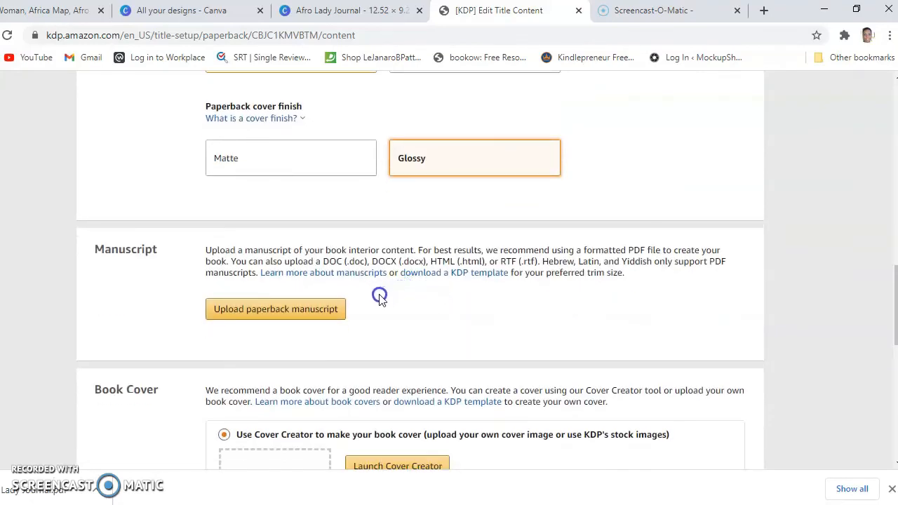
pyautogui.click(292, 316)
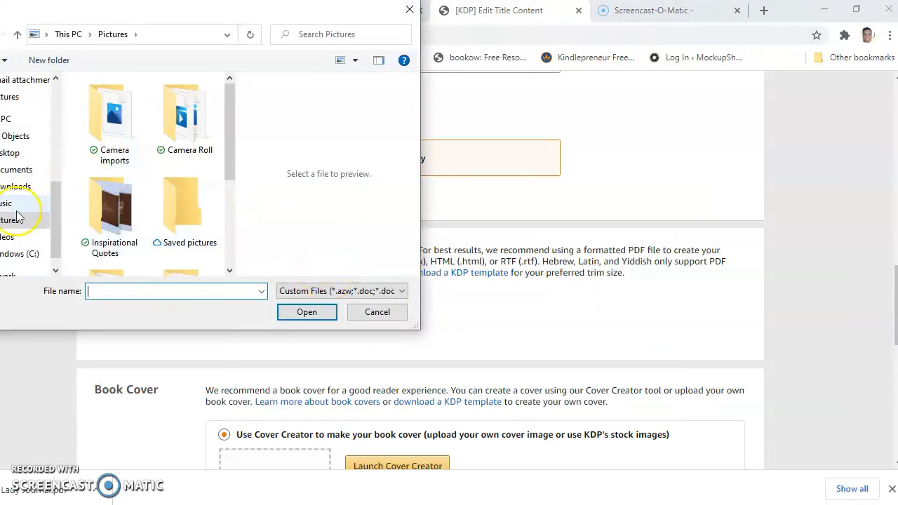
pyautogui.scroll(5, 13, 211)
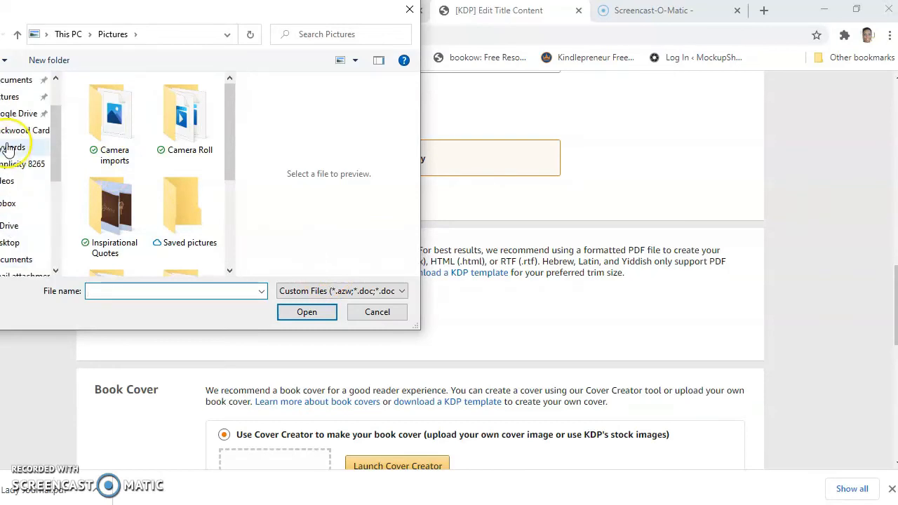
pyautogui.scroll(2, 10, 147)
pyautogui.click(12, 146)
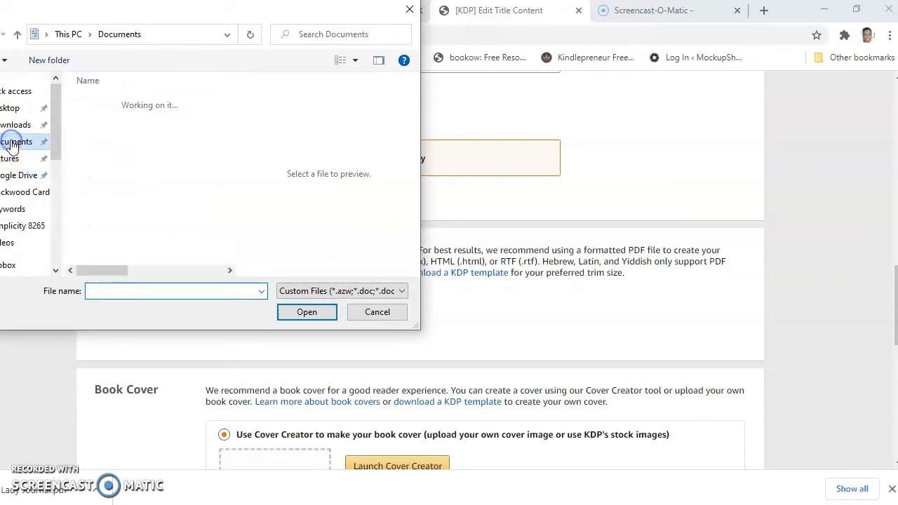
pyautogui.scroll(-6, 152, 193)
pyautogui.scroll(-12, 151, 191)
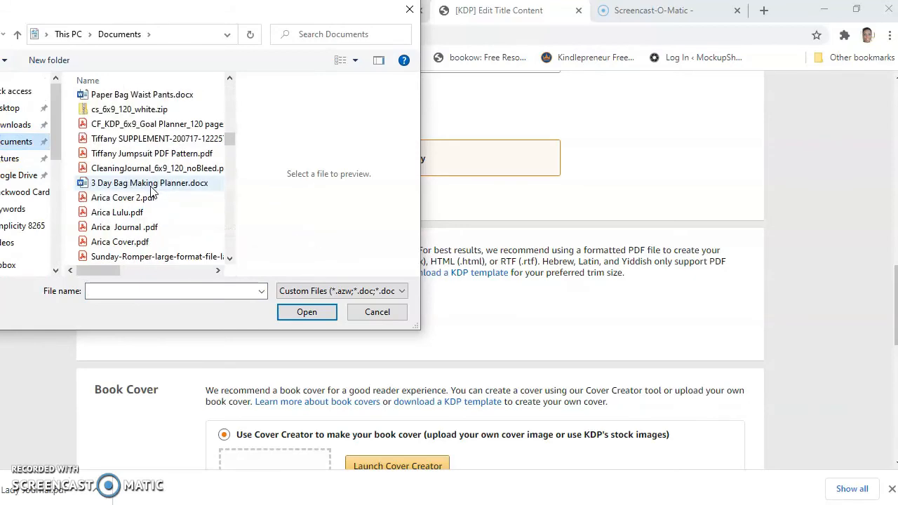
pyautogui.scroll(-3, 151, 191)
pyautogui.scroll(1, 153, 192)
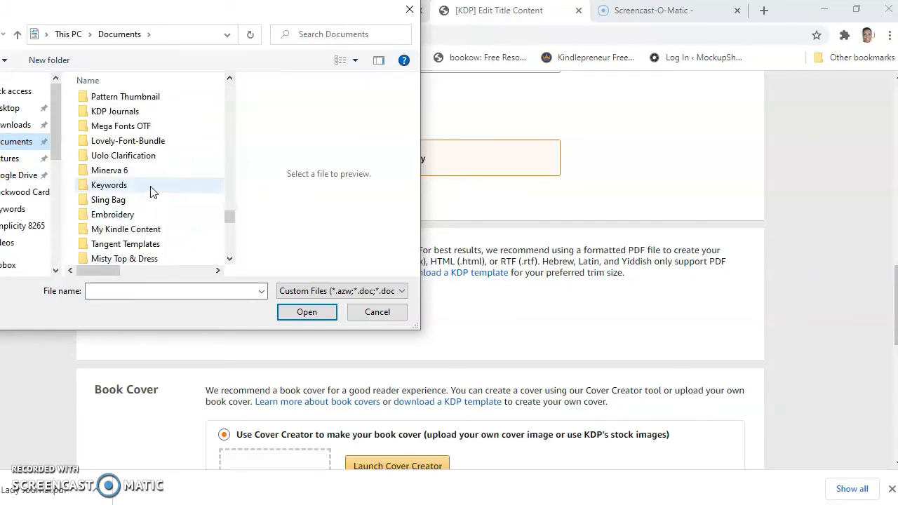
pyautogui.doubleClick(144, 112)
# - Upload "Lined Journal, 6x9 inch, 120p, no bleed.pdf" as the paperback manuscript
pyautogui.scroll(-1, 144, 160)
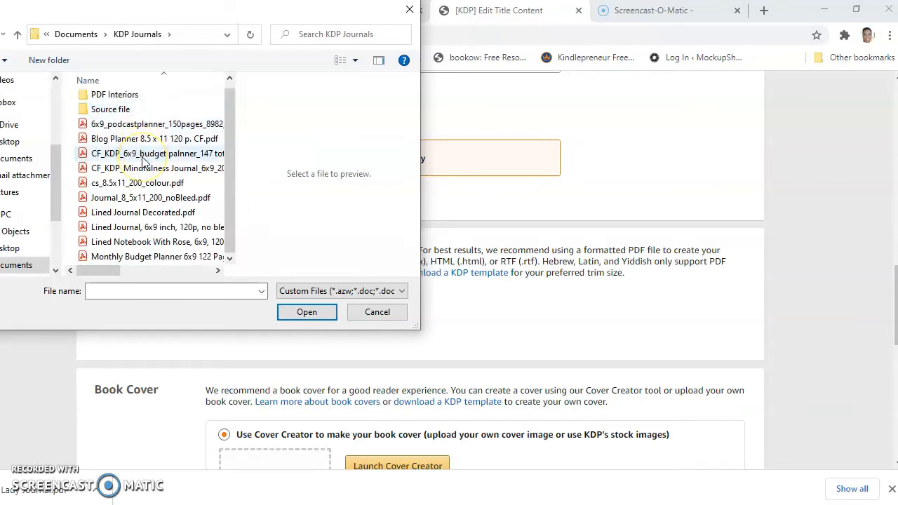
pyautogui.click(119, 231)
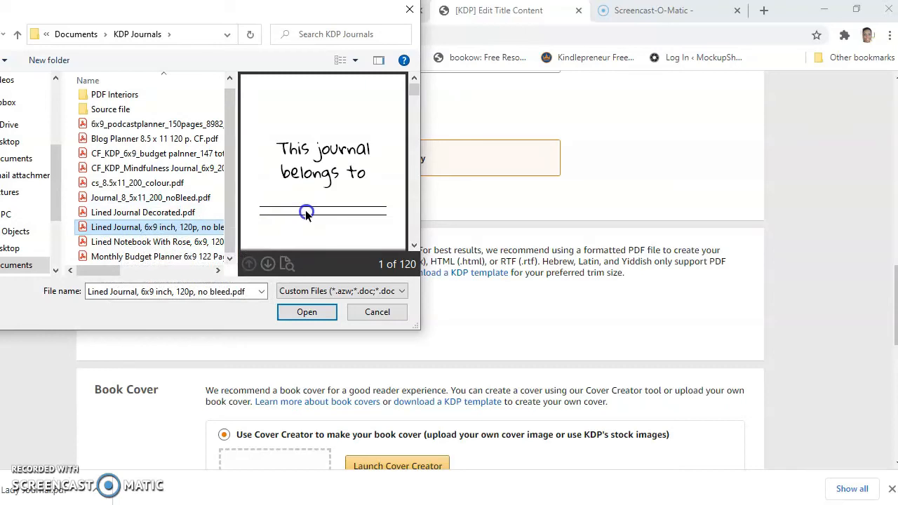
pyautogui.click(244, 250)
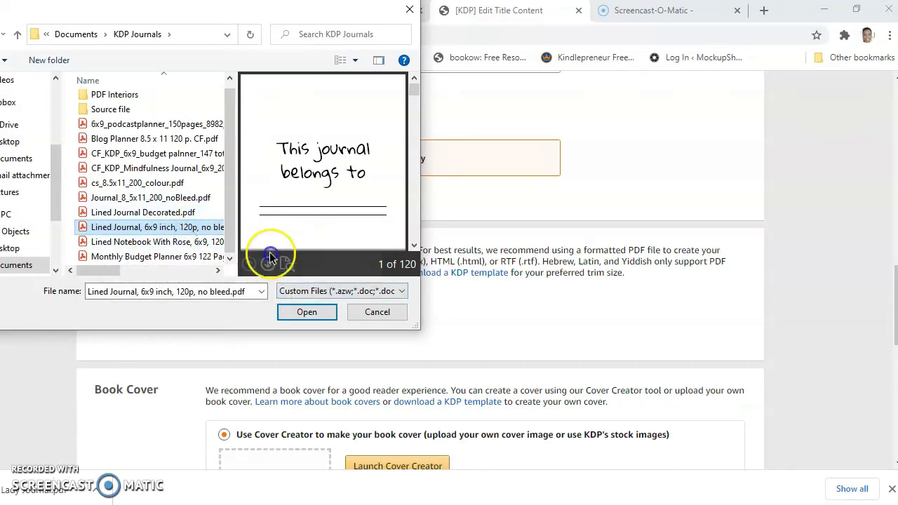
pyautogui.click(300, 318)
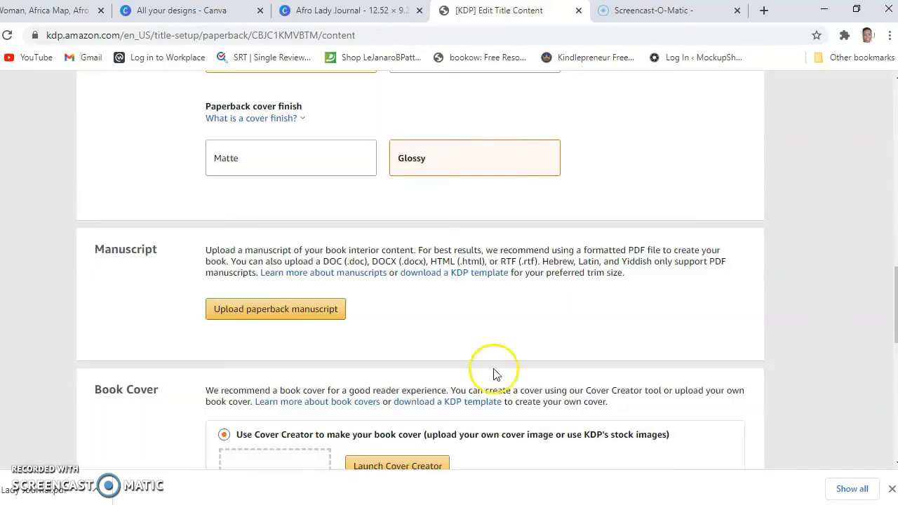
# - Choose to upload an existing print-ready PDF cover for the book
pyautogui.scroll(-1, 458, 340)
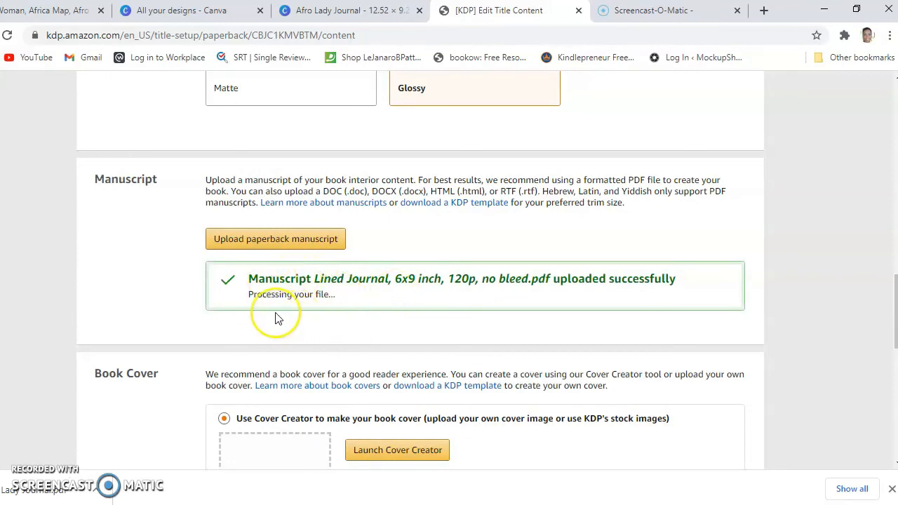
pyautogui.scroll(-2, 281, 316)
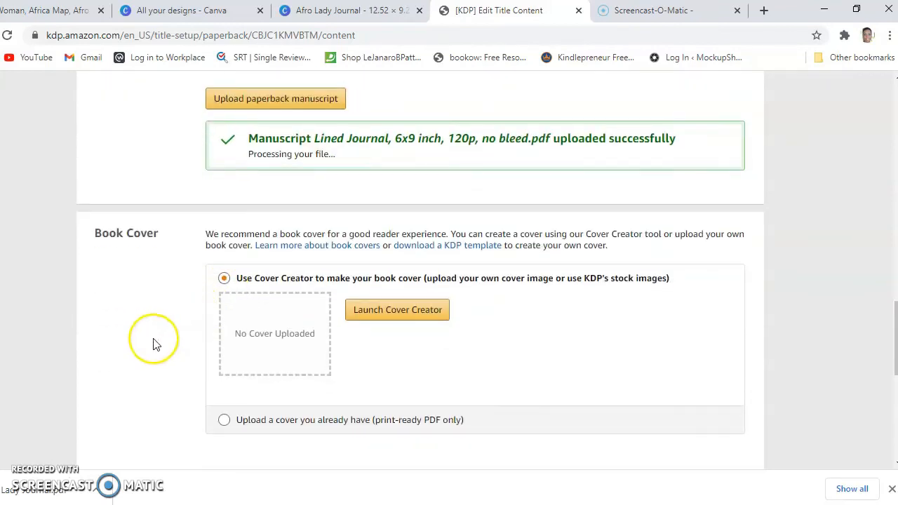
pyautogui.scroll(-1, 155, 342)
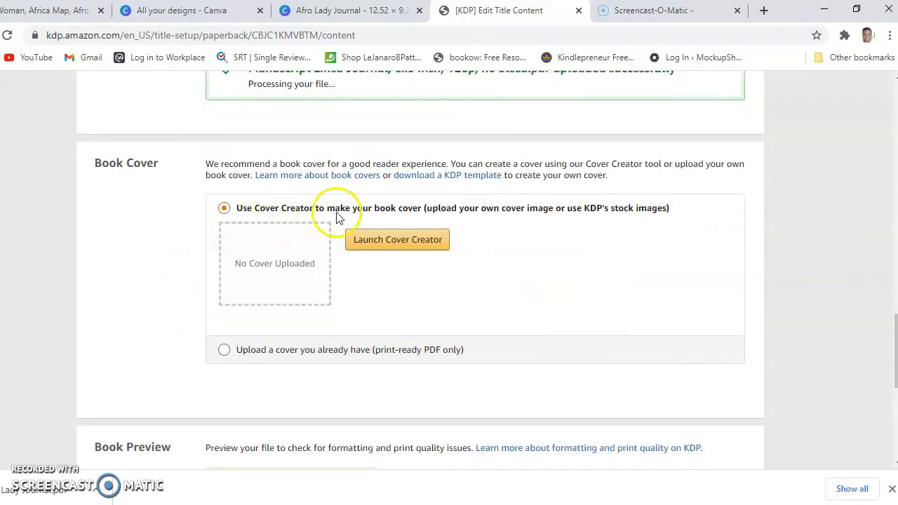
pyautogui.click(396, 293)
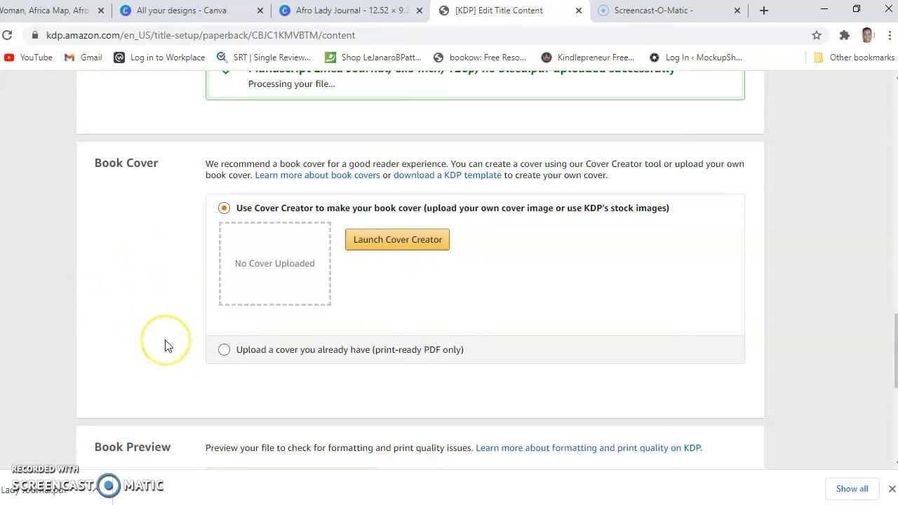
pyautogui.click(222, 351)
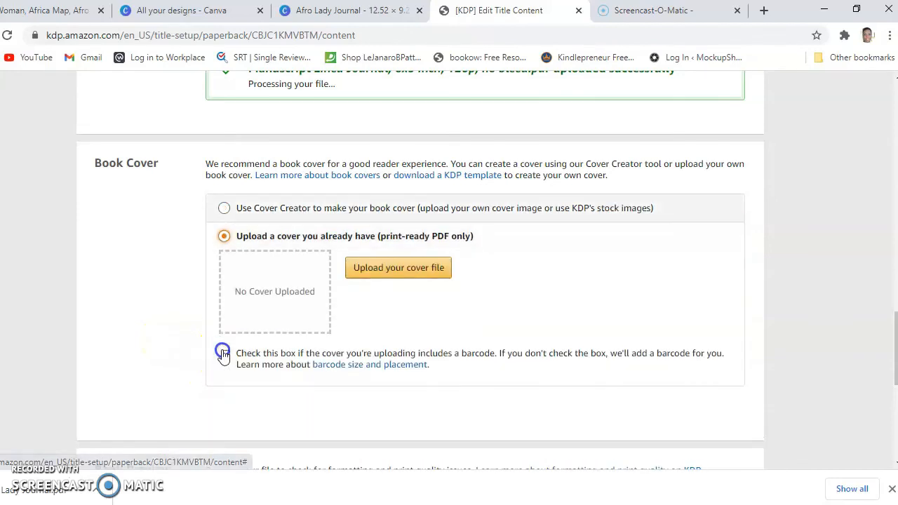
# - Upload Afro Lady Journal.pdf from the Downloads folder as the book cover
pyautogui.click(413, 273)
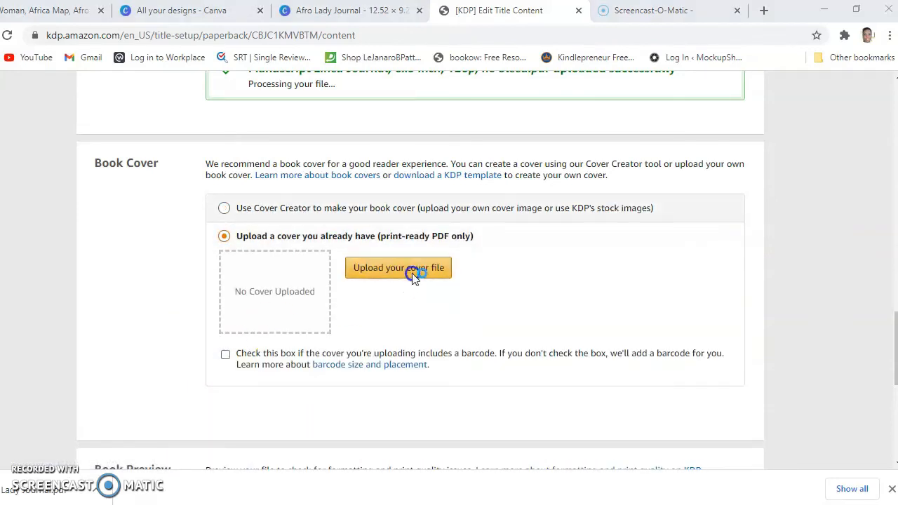
pyautogui.click(16, 187)
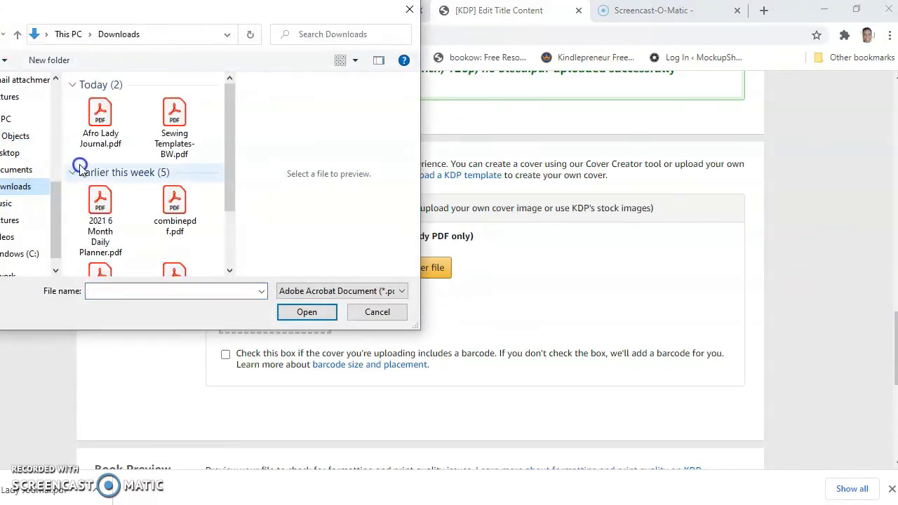
pyautogui.click(101, 126)
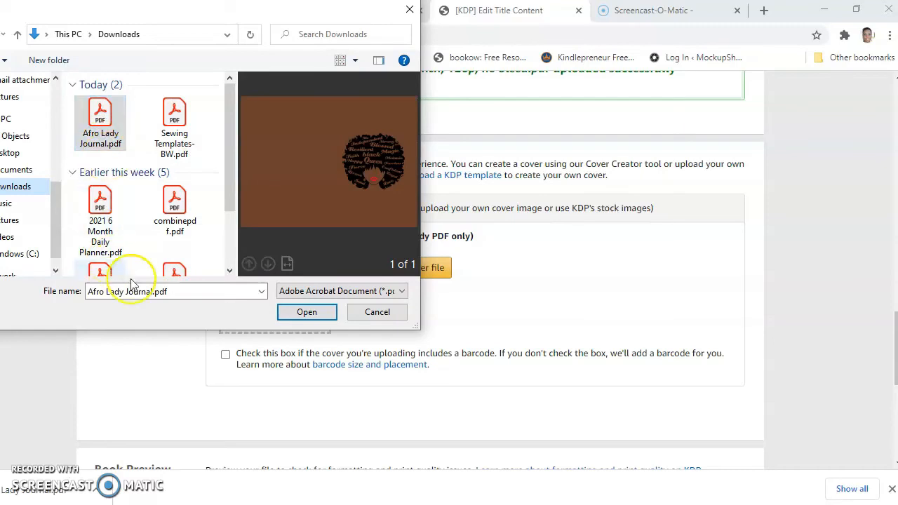
pyautogui.click(307, 317)
pyautogui.click(307, 320)
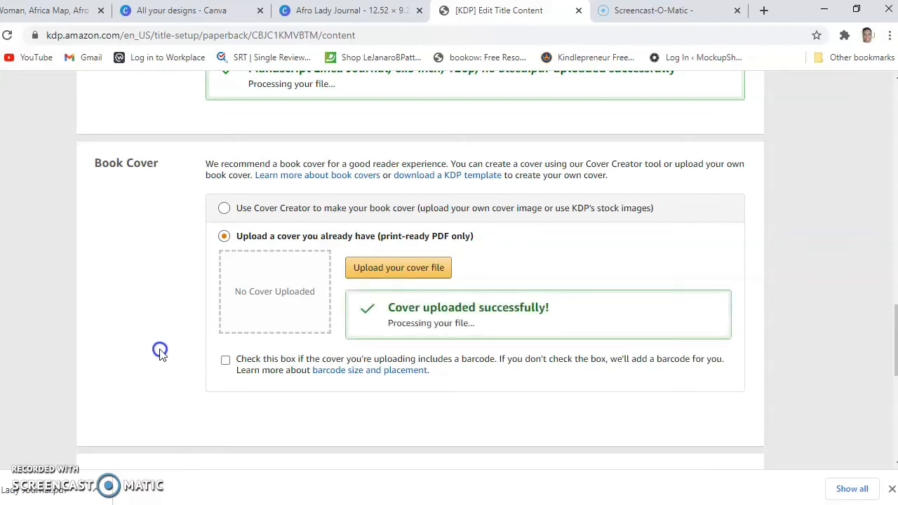
# - Launch the print previewer for the book and continue despite the screen size warning
pyautogui.scroll(-3, 172, 334)
pyautogui.scroll(-1, 172, 330)
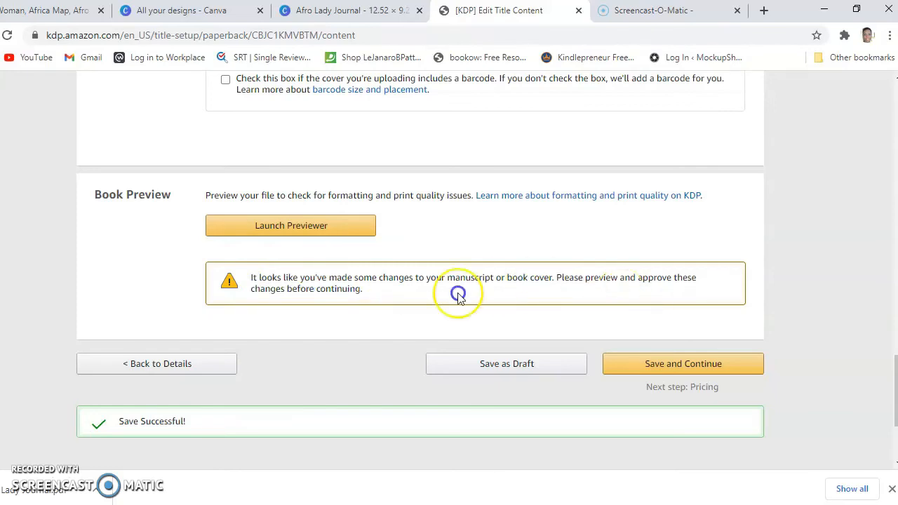
pyautogui.click(262, 228)
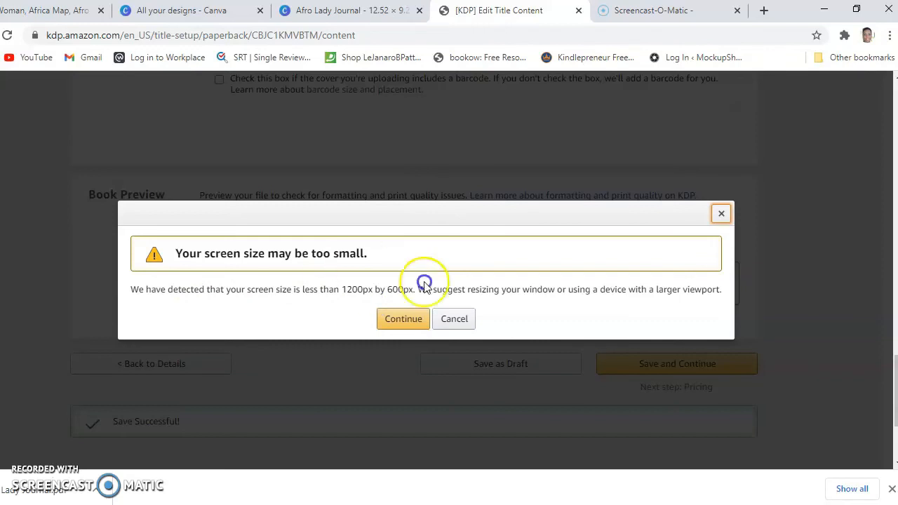
pyautogui.click(405, 317)
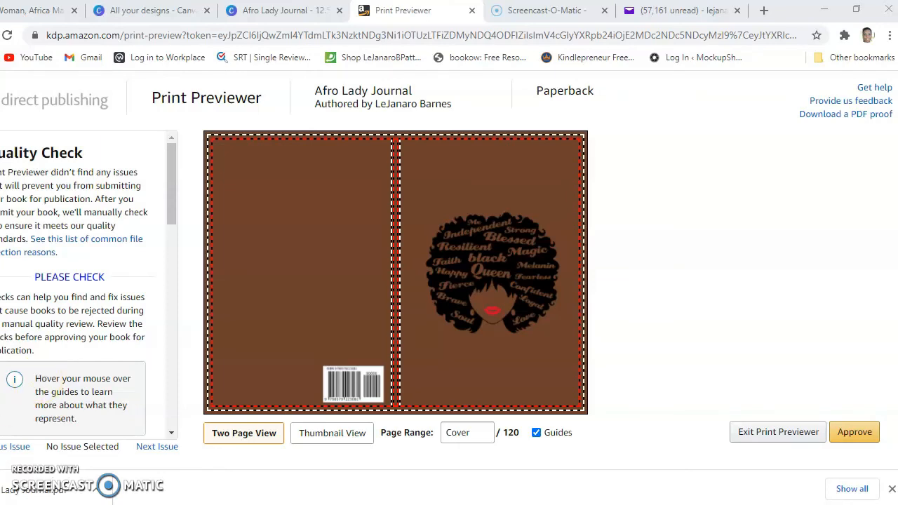
# - Examine the cover and page through the interior up to pages 12-13 in the print preview
pyautogui.moveTo(311, 391)
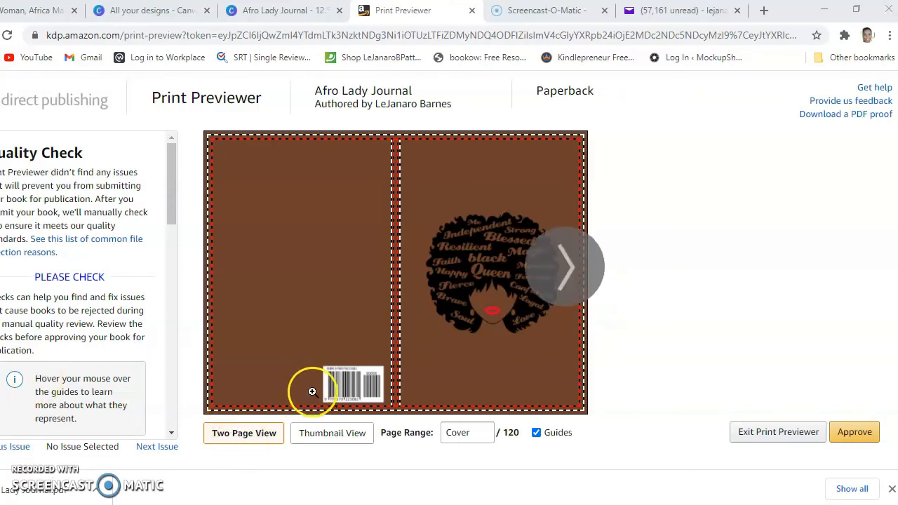
pyautogui.click(568, 272)
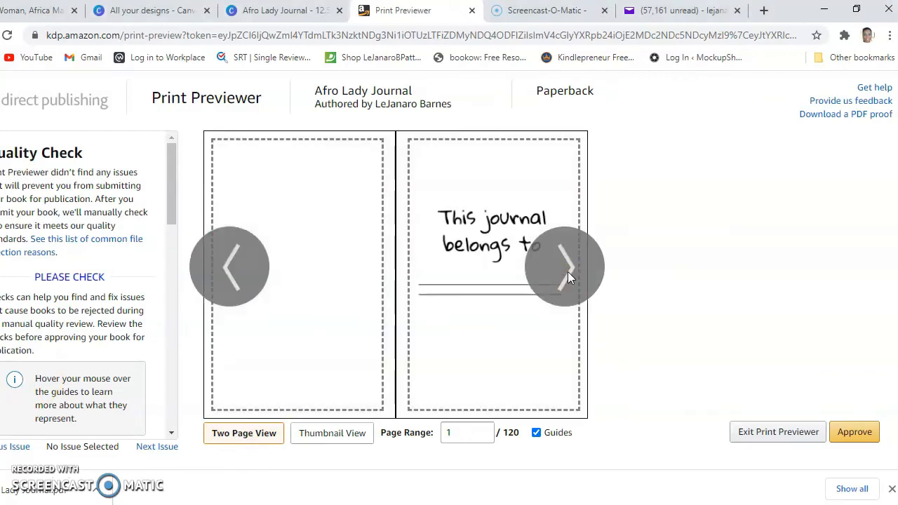
pyautogui.click(568, 274)
pyautogui.click(567, 274)
pyautogui.click(568, 274)
pyautogui.click(568, 274)
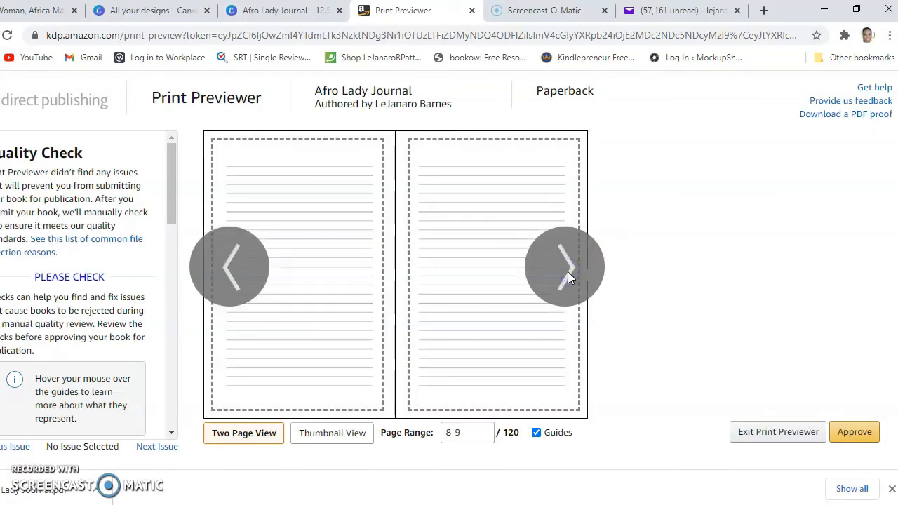
pyautogui.click(568, 273)
pyautogui.click(568, 274)
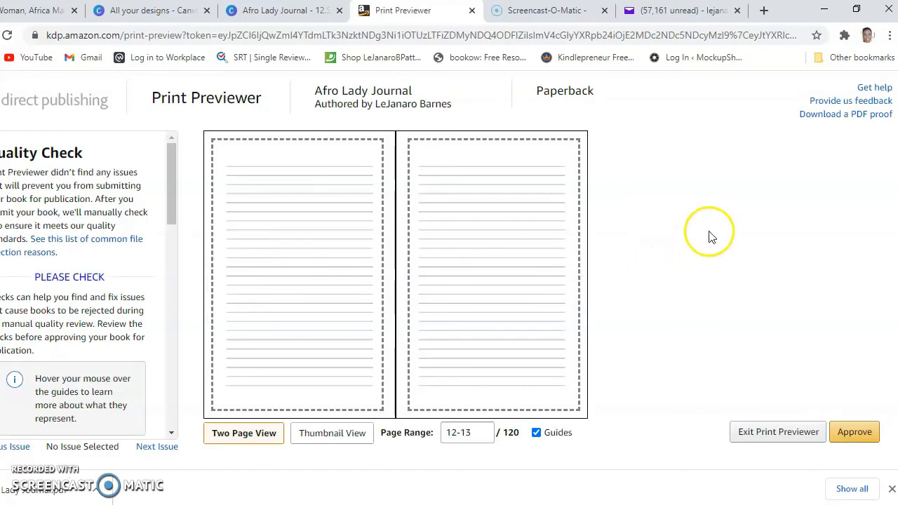
# - Approve the book's print preview and return to the paperback content page
pyautogui.click(857, 431)
pyautogui.click(774, 440)
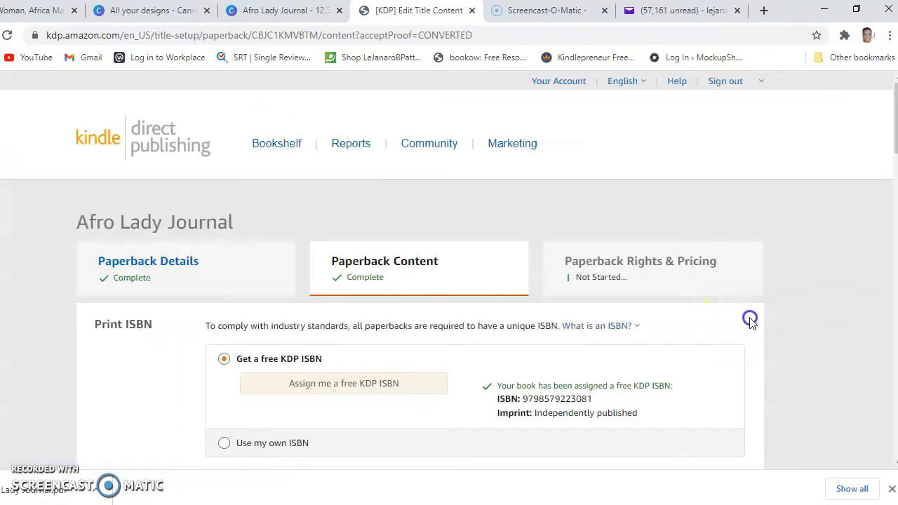
# - Save the paperback content section and continue to the rights and pricing page
pyautogui.scroll(-10, 763, 330)
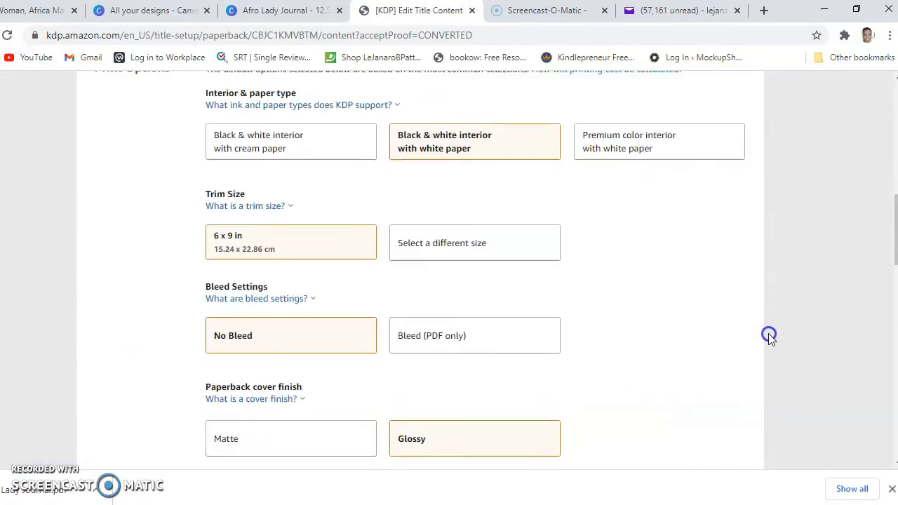
pyautogui.scroll(-10, 769, 333)
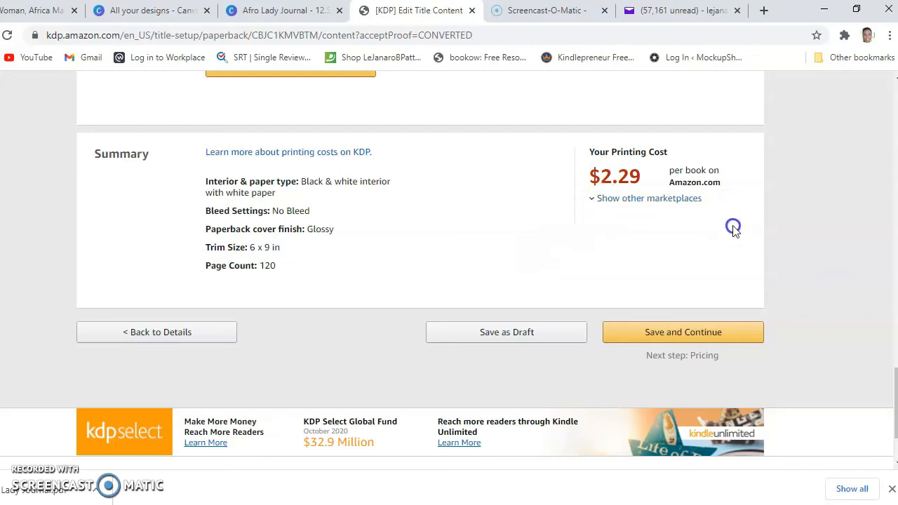
pyautogui.click(721, 333)
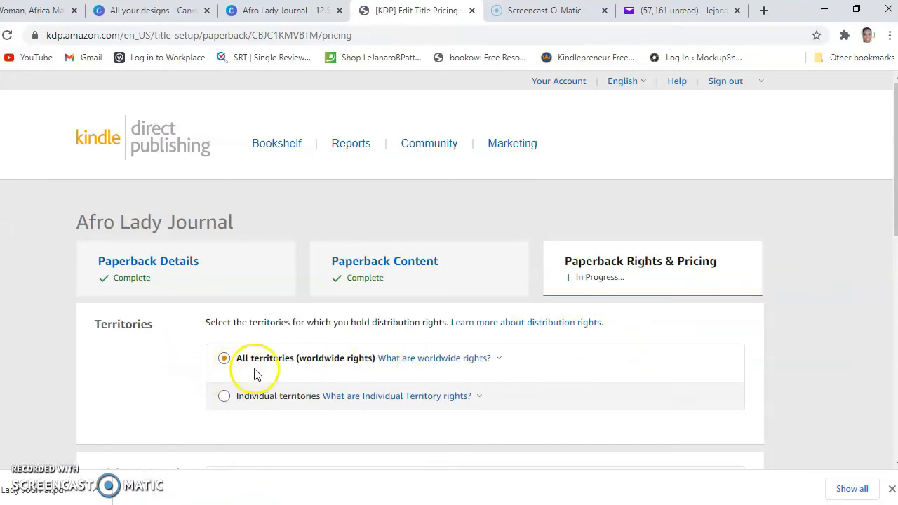
# - Set the Amazon.com list price to 7.99 USD and enable Expanded Distribution for the paperback
pyautogui.scroll(-4, 431, 377)
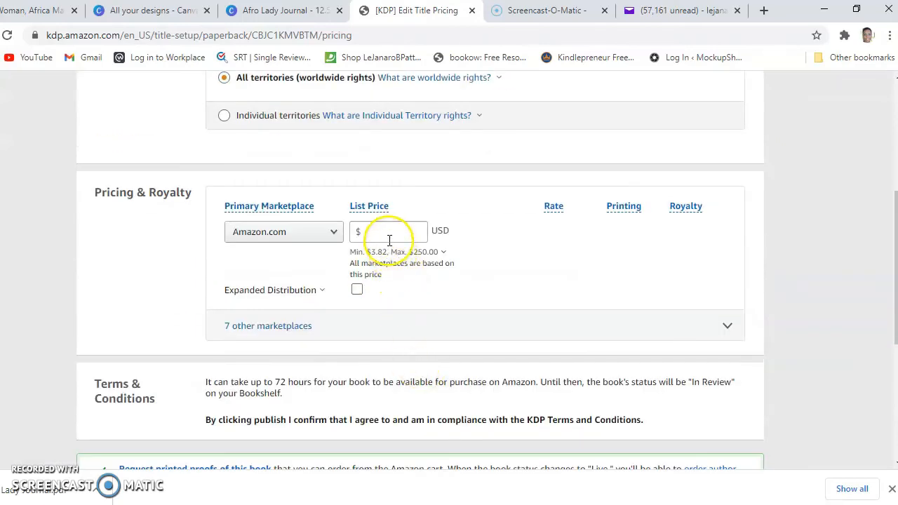
pyautogui.click(385, 233)
pyautogui.write('7.99')
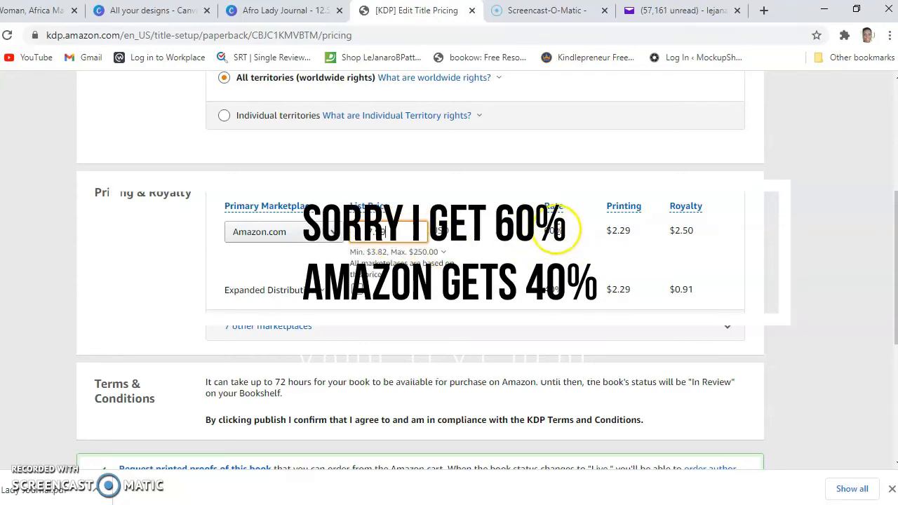
pyautogui.click(358, 289)
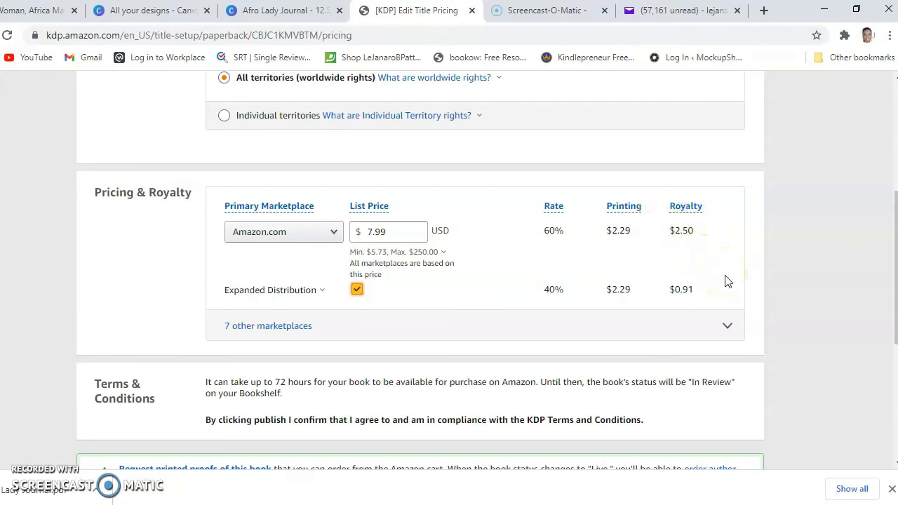
# - Review the pricing, royalties and terms, including the list prices for the 7 other marketplaces
pyautogui.scroll(-1, 727, 281)
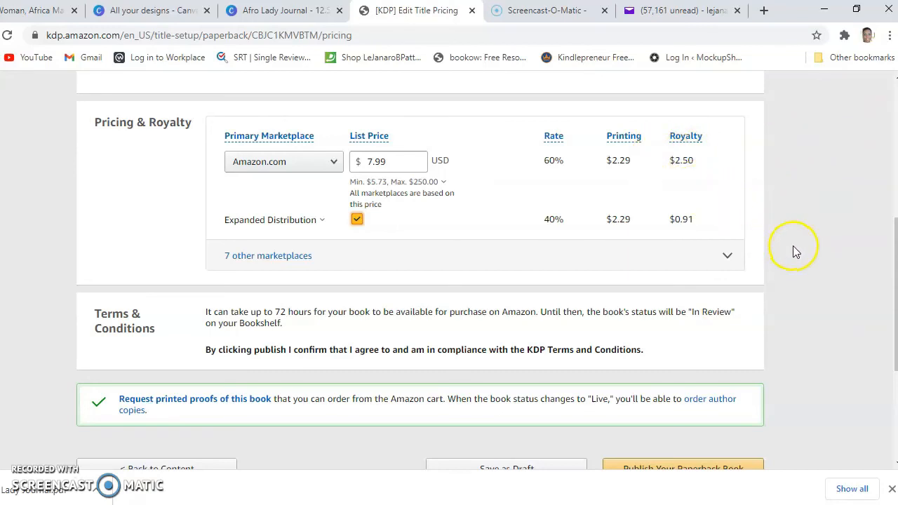
pyautogui.scroll(-1, 795, 251)
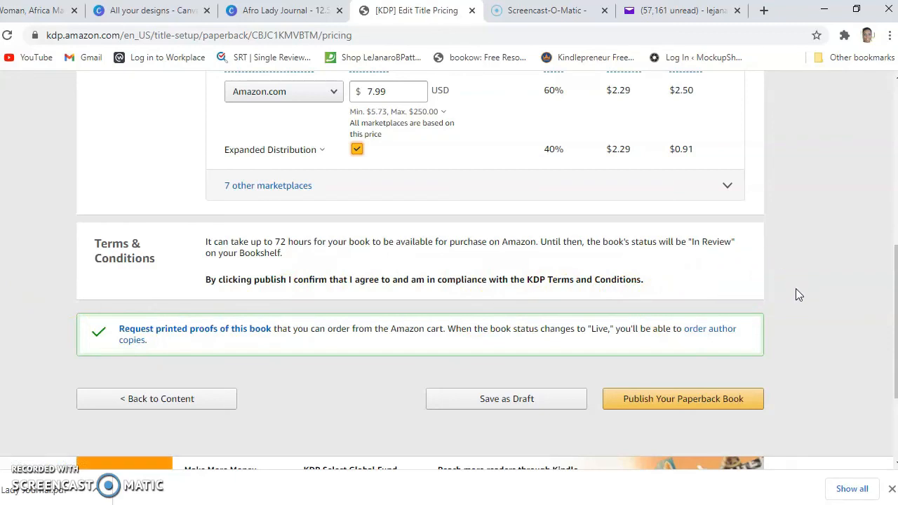
pyautogui.scroll(1, 793, 285)
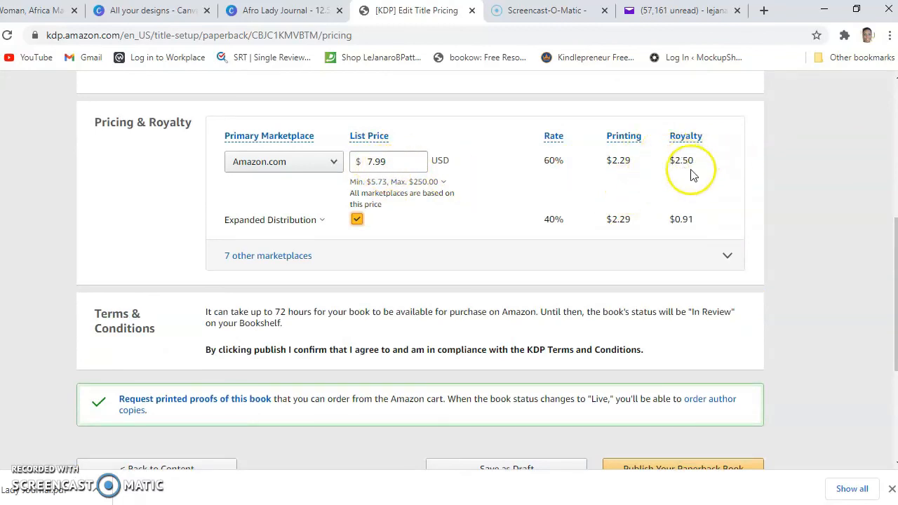
pyautogui.scroll(-1, 836, 311)
pyautogui.scroll(-1, 836, 315)
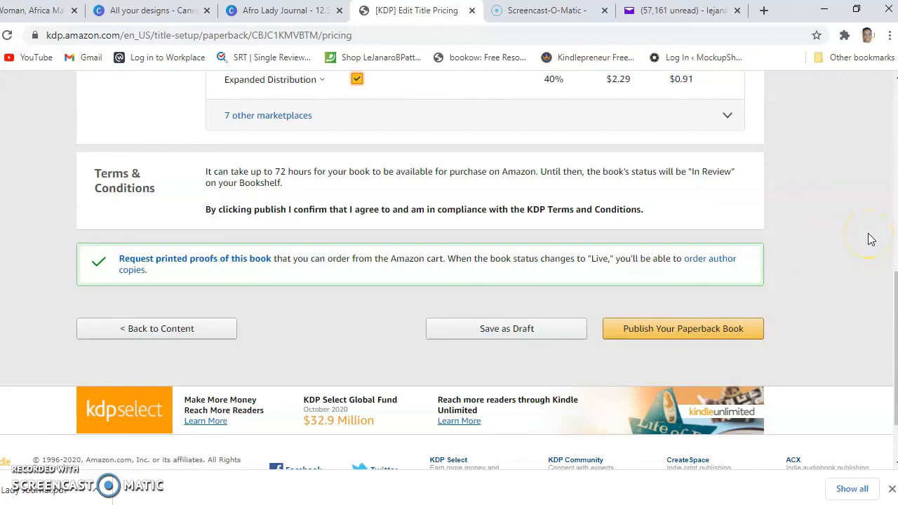
pyautogui.click(727, 116)
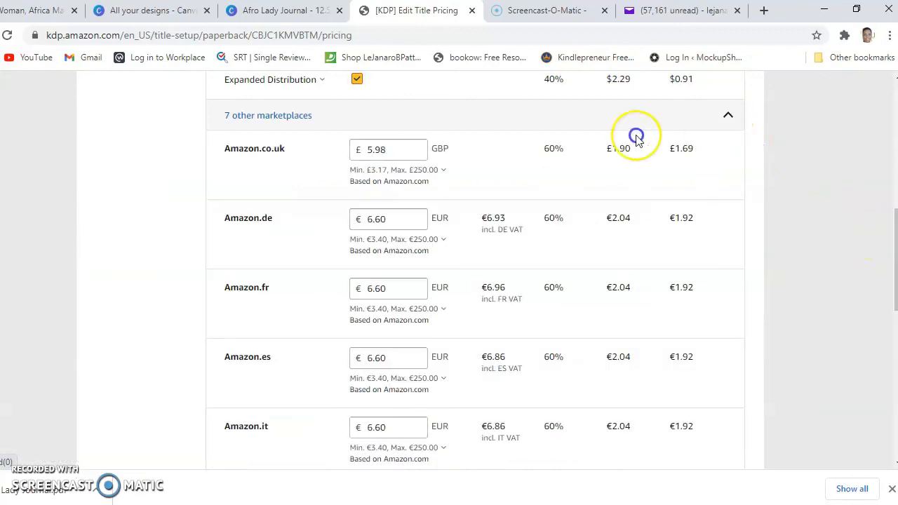
pyautogui.scroll(-1, 685, 372)
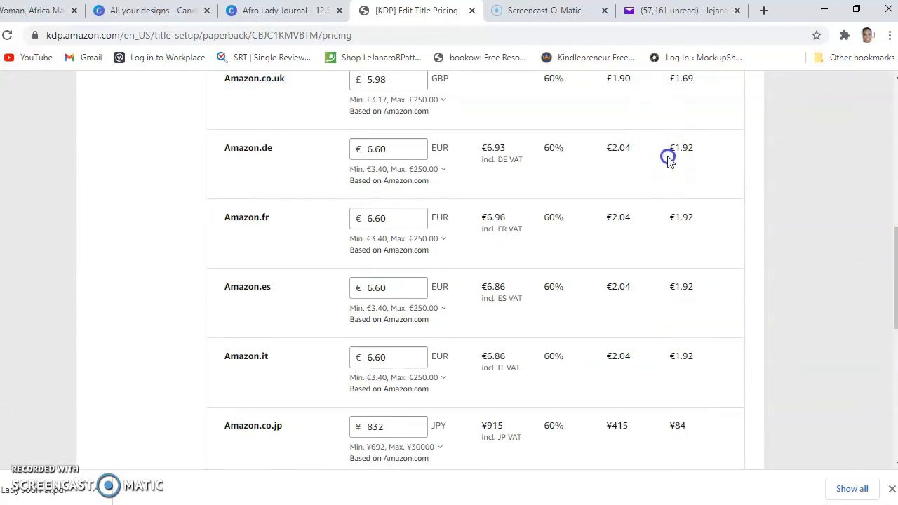
pyautogui.scroll(-2, 706, 367)
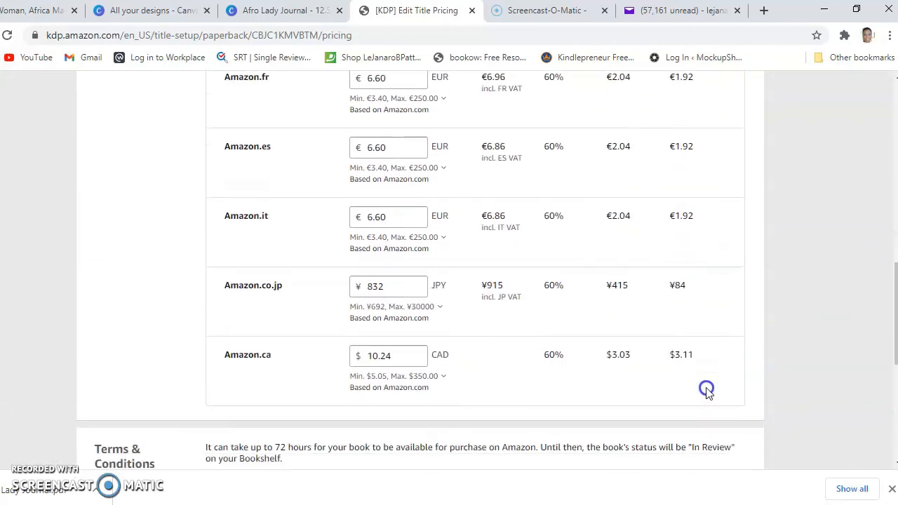
pyautogui.scroll(-2, 705, 386)
pyautogui.scroll(-2, 804, 310)
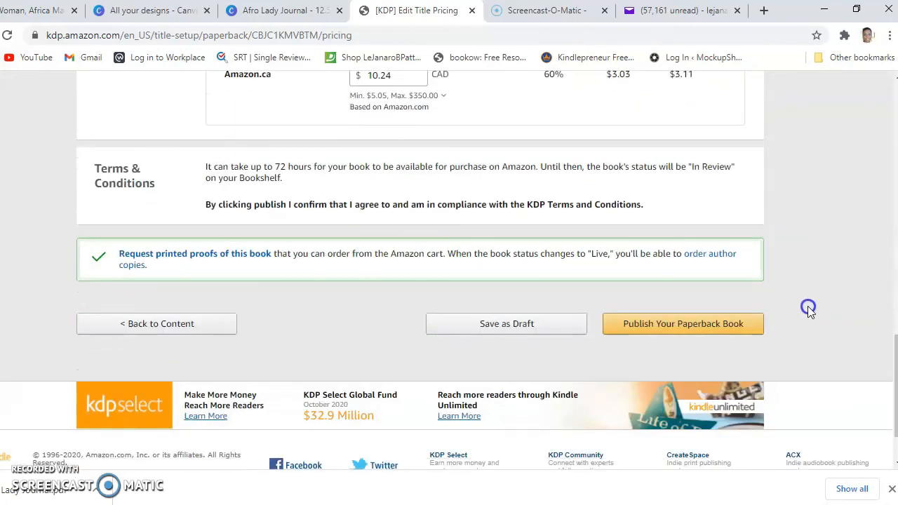
# - Publish the paperback, read through the submission notice and close it
pyautogui.click(688, 333)
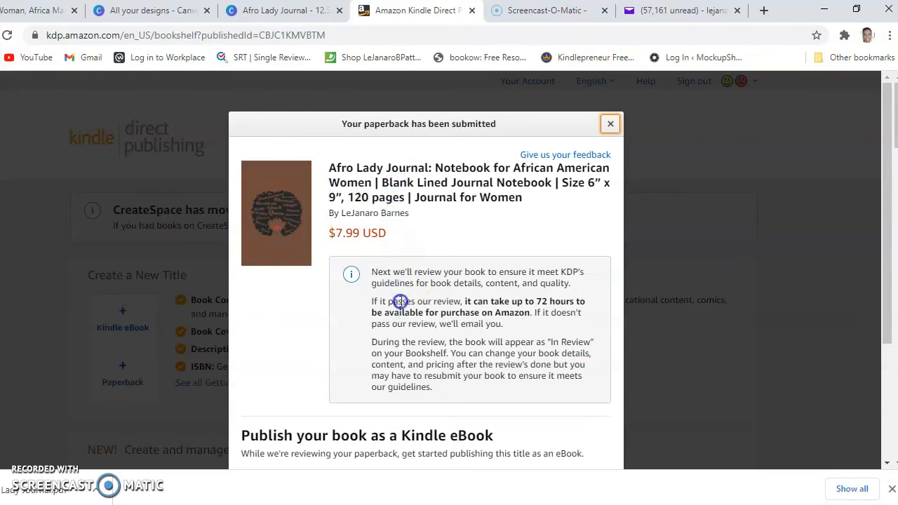
pyautogui.scroll(-1, 398, 288)
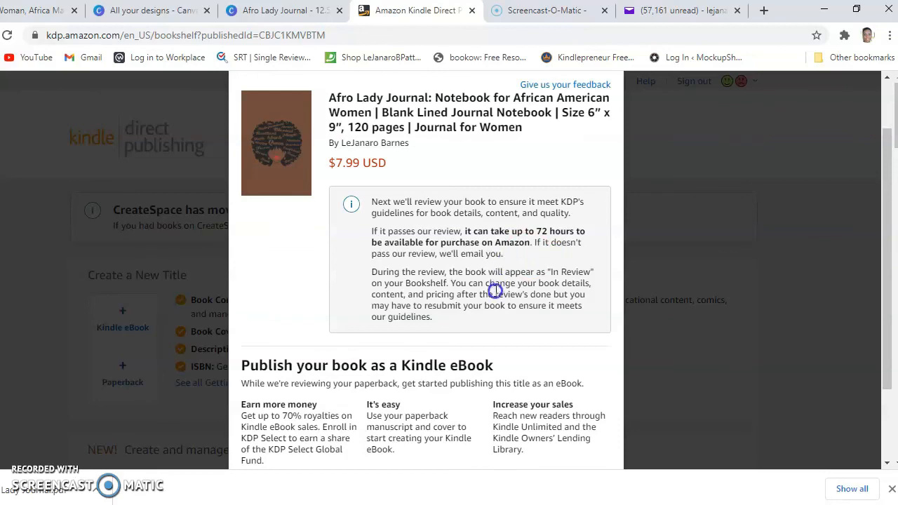
pyautogui.scroll(-1, 479, 338)
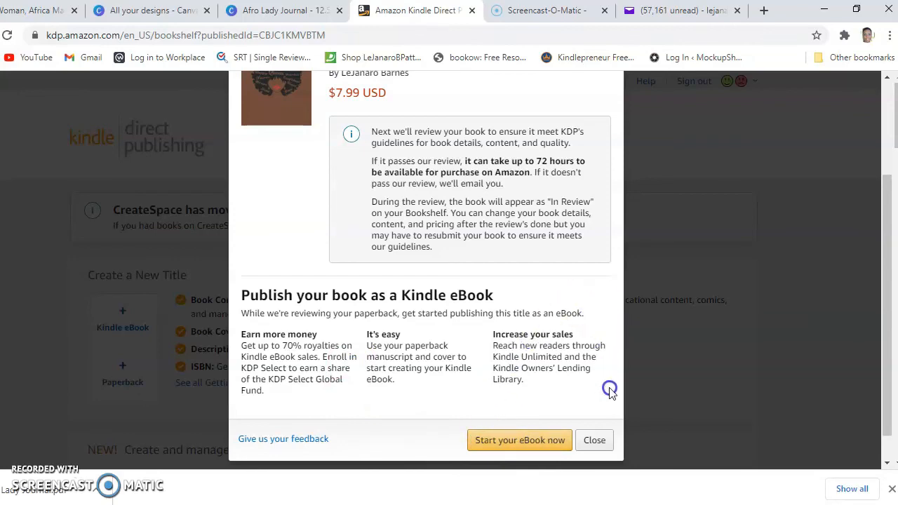
pyautogui.click(599, 442)
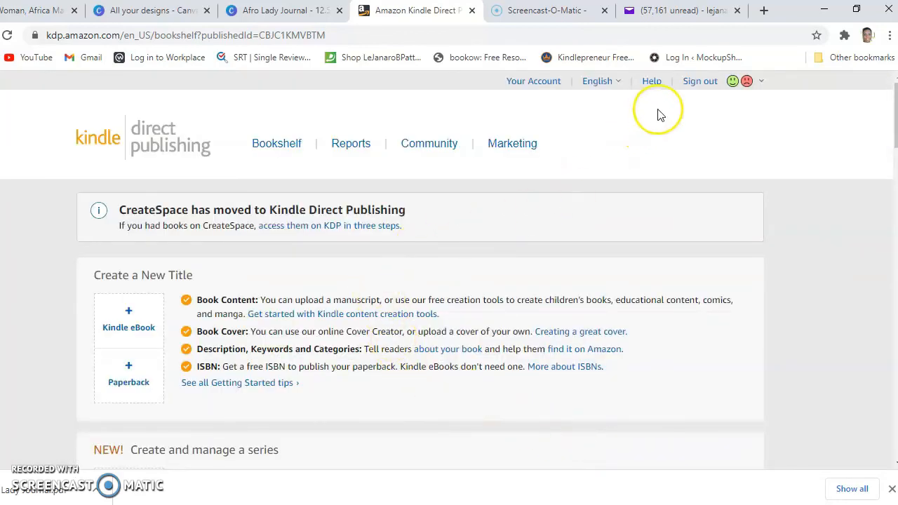
# - Sign out of KDP and switch to Yahoo Mail to read the message about a paperback's availability in the Amazon store
pyautogui.click(697, 83)
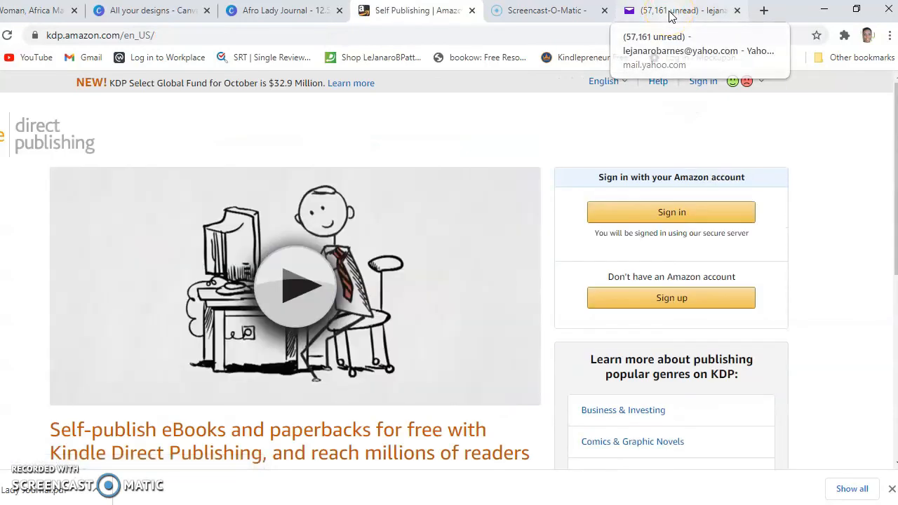
pyautogui.click(670, 11)
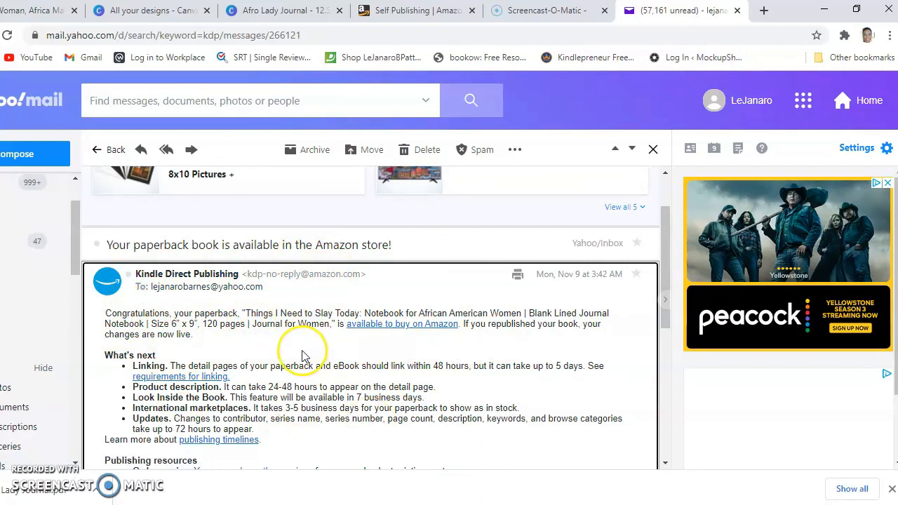
pyautogui.scroll(-5, 302, 355)
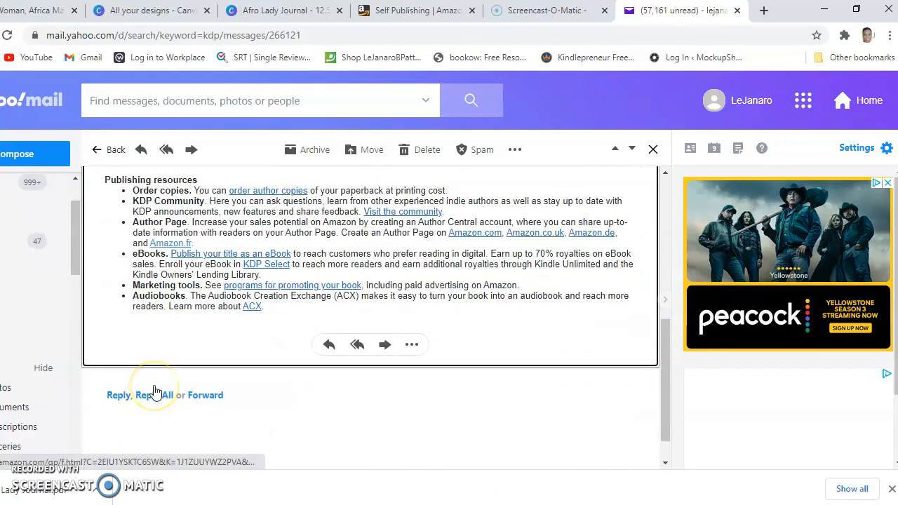
pyautogui.scroll(10, 154, 393)
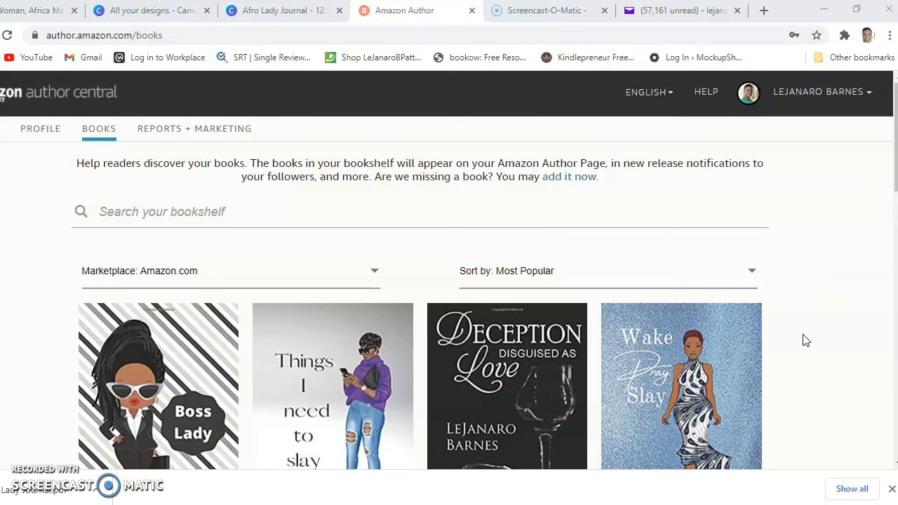
# - Look through the published book covers in the Amazon Author Central bookshelf down to the end of the displayed list
pyautogui.scroll(-1, 805, 340)
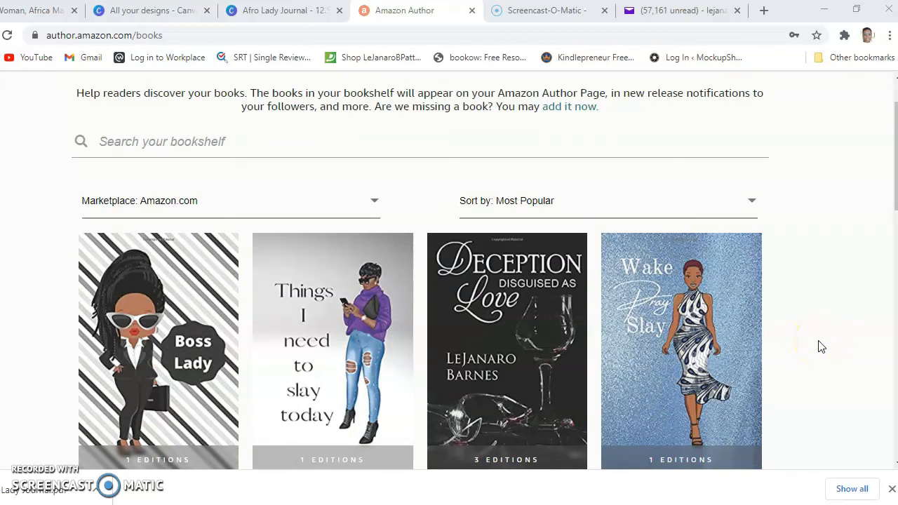
pyautogui.scroll(-1, 821, 347)
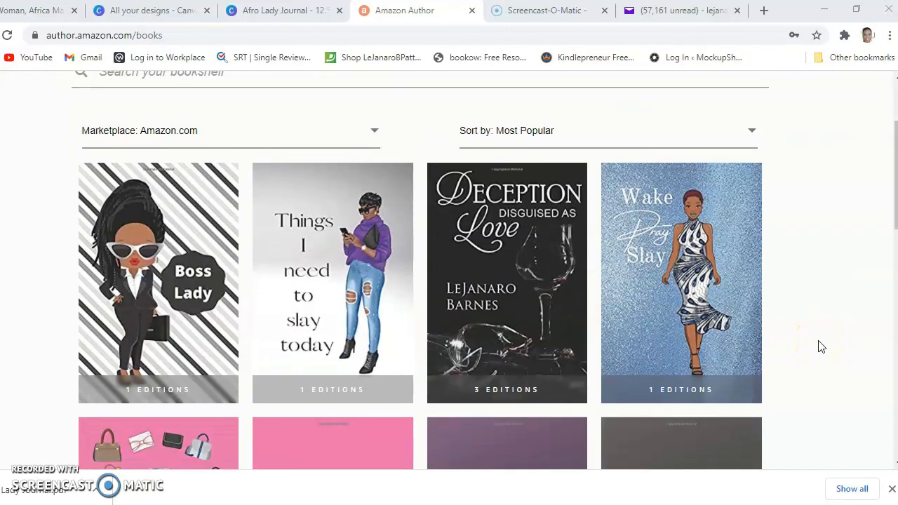
pyautogui.scroll(-1, 821, 346)
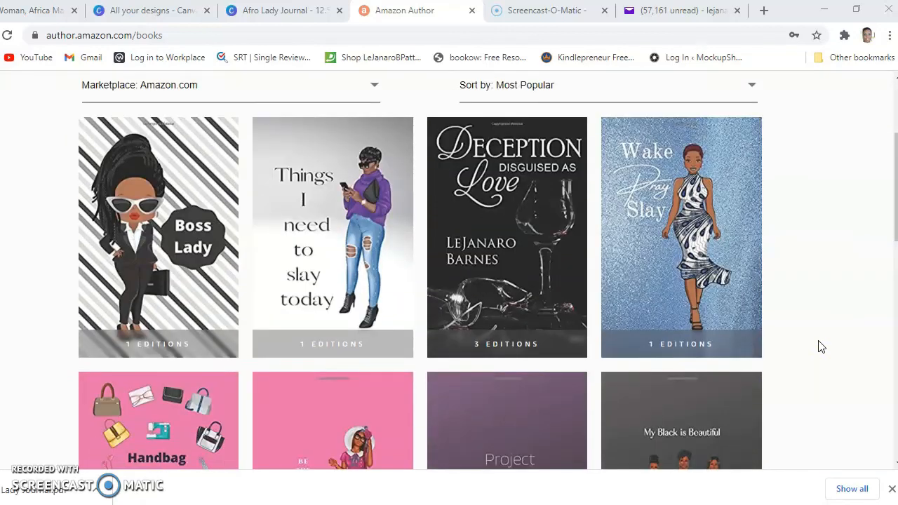
pyautogui.scroll(-2, 821, 347)
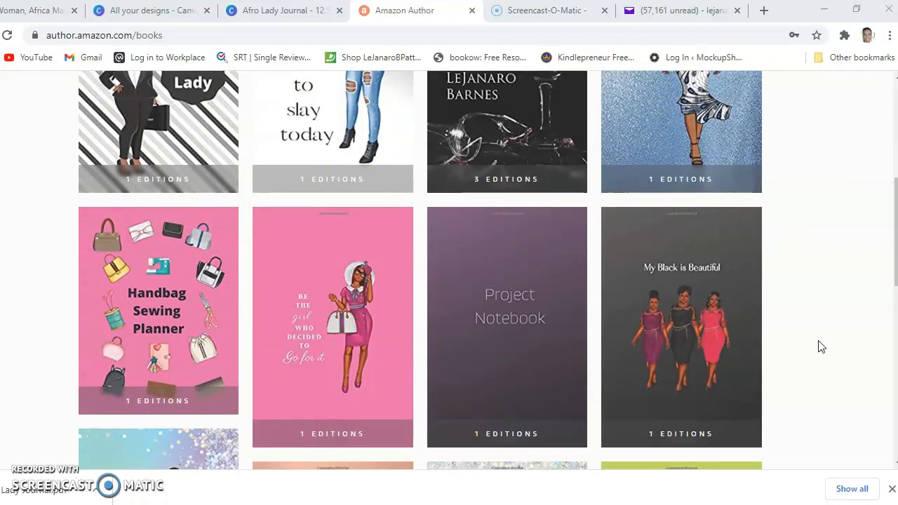
pyautogui.scroll(-2, 821, 347)
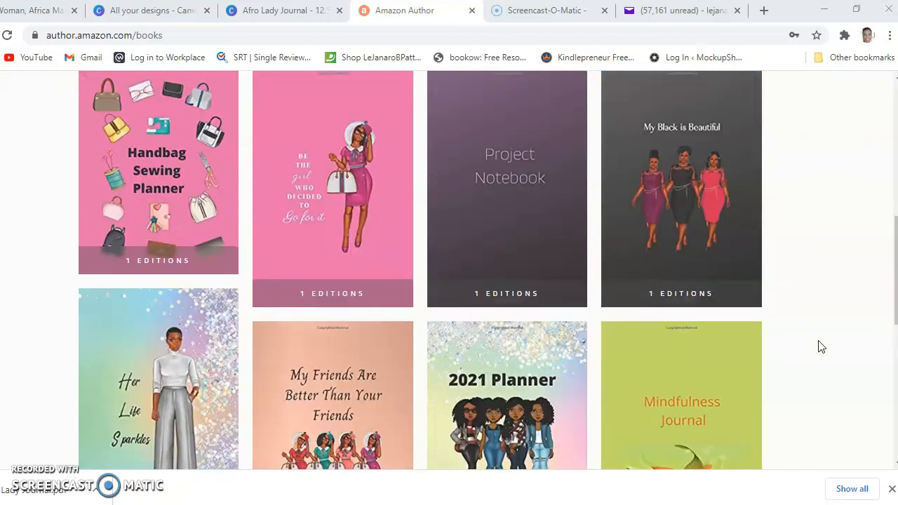
pyautogui.scroll(-1, 821, 347)
pyautogui.click(805, 338)
pyautogui.scroll(3, 807, 340)
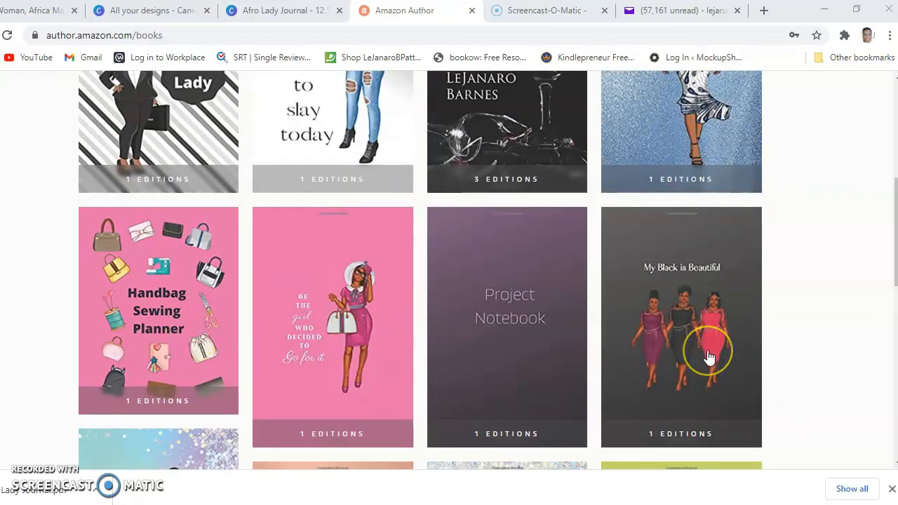
pyautogui.scroll(2, 607, 334)
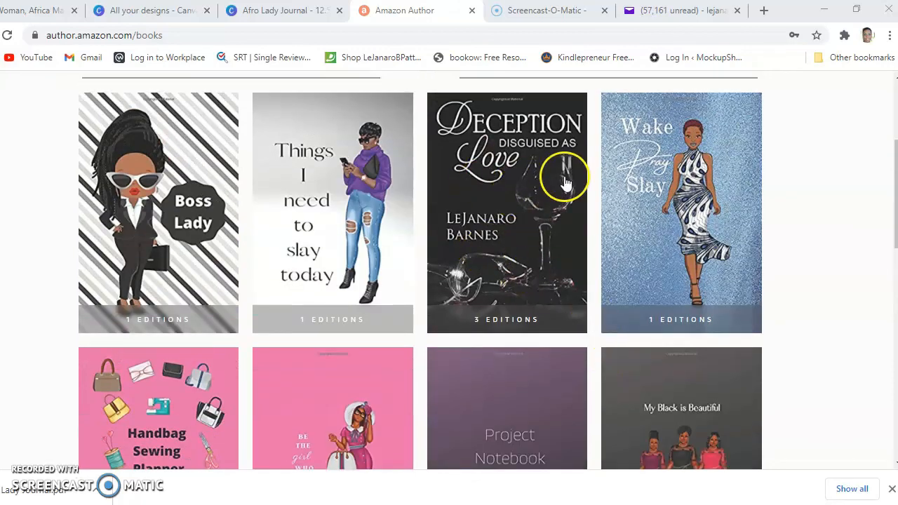
pyautogui.scroll(-9, 831, 331)
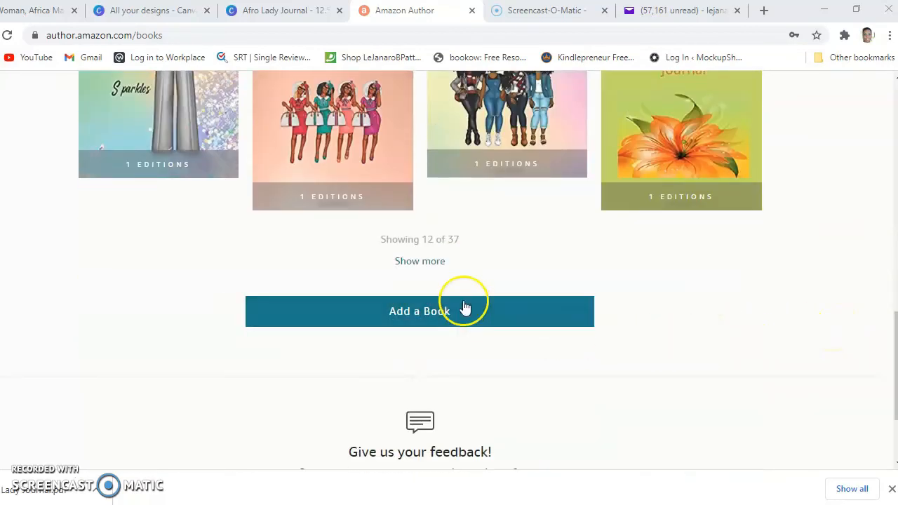
# - Show more books in the bookshelf, examine the additional covers and return to the start of the list
pyautogui.click(419, 261)
pyautogui.scroll(2, 603, 267)
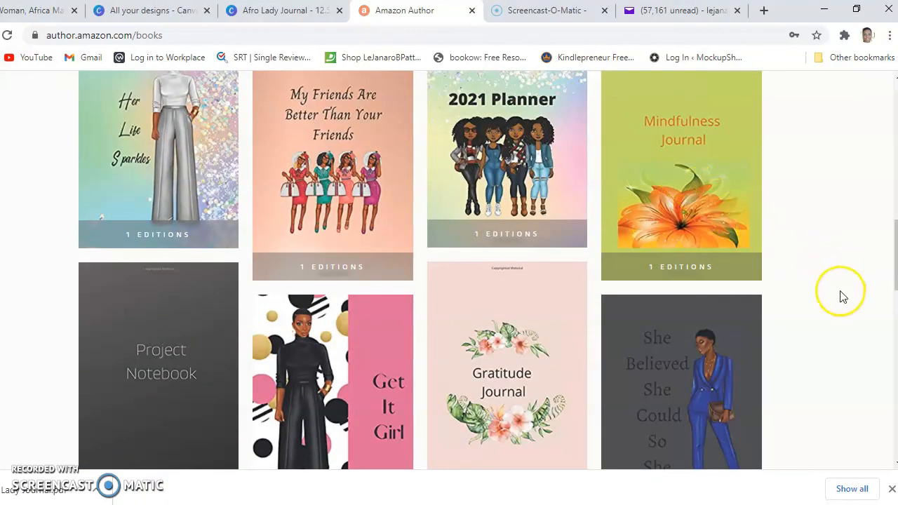
pyautogui.scroll(-3, 843, 296)
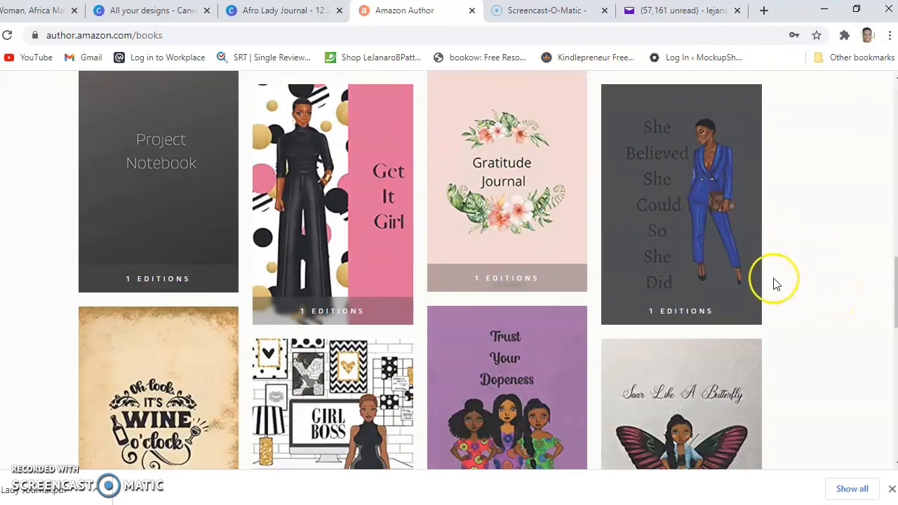
pyautogui.scroll(-6, 290, 335)
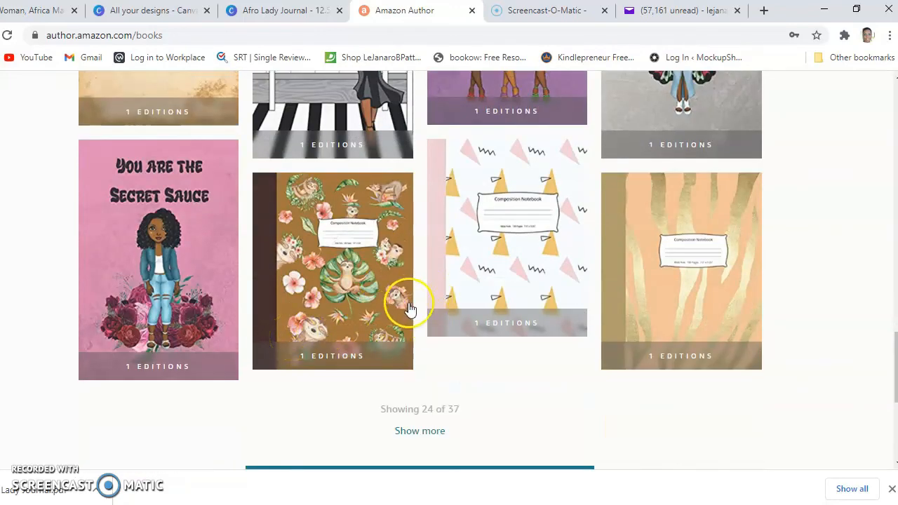
pyautogui.scroll(8, 223, 393)
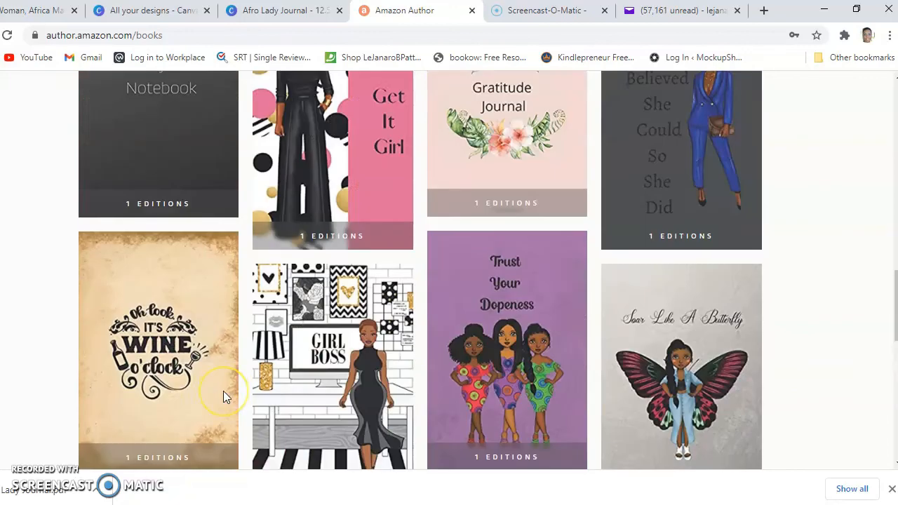
pyautogui.scroll(5, 223, 391)
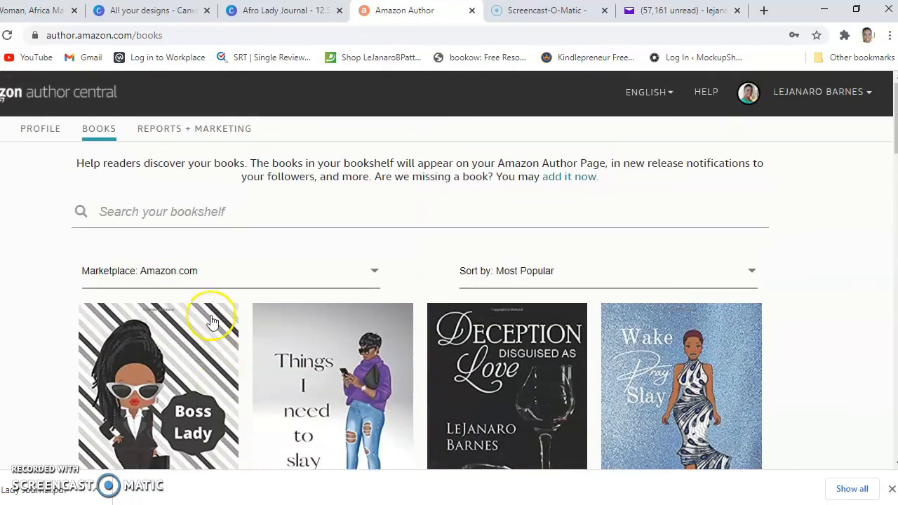
# - Open the Boss Lady journal from the bookshelf and view its formats and editions
pyautogui.click(166, 379)
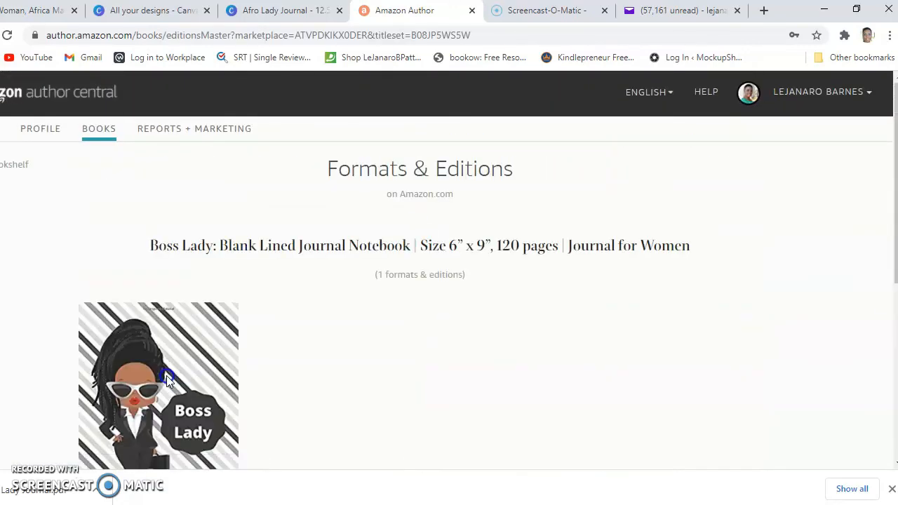
pyautogui.scroll(-5, 513, 287)
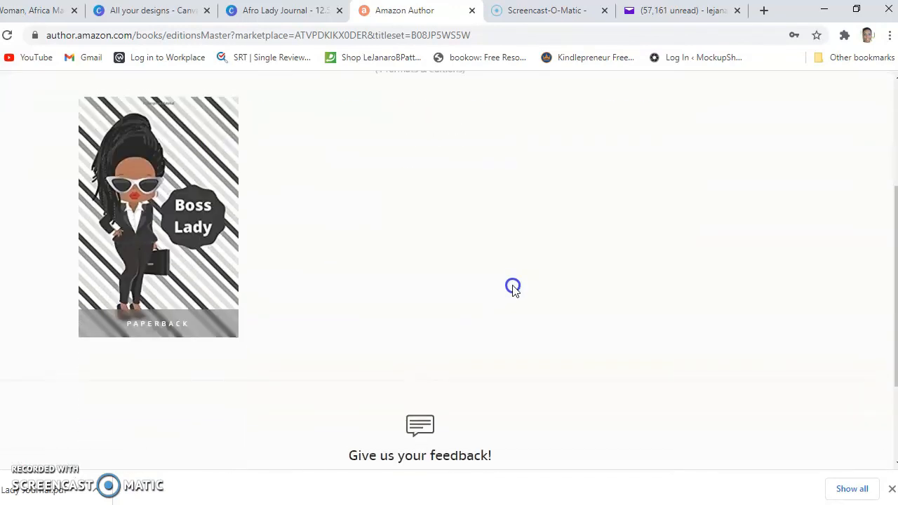
pyautogui.scroll(5, 513, 287)
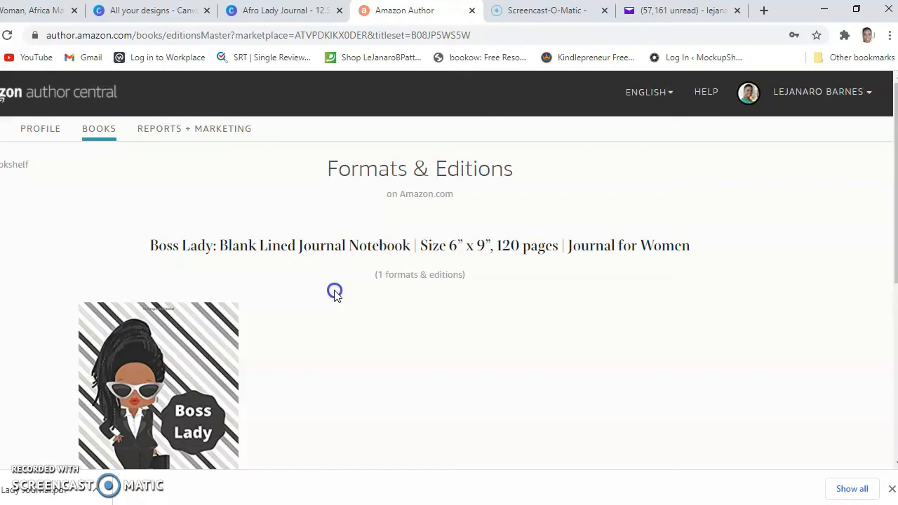
pyautogui.click(225, 190)
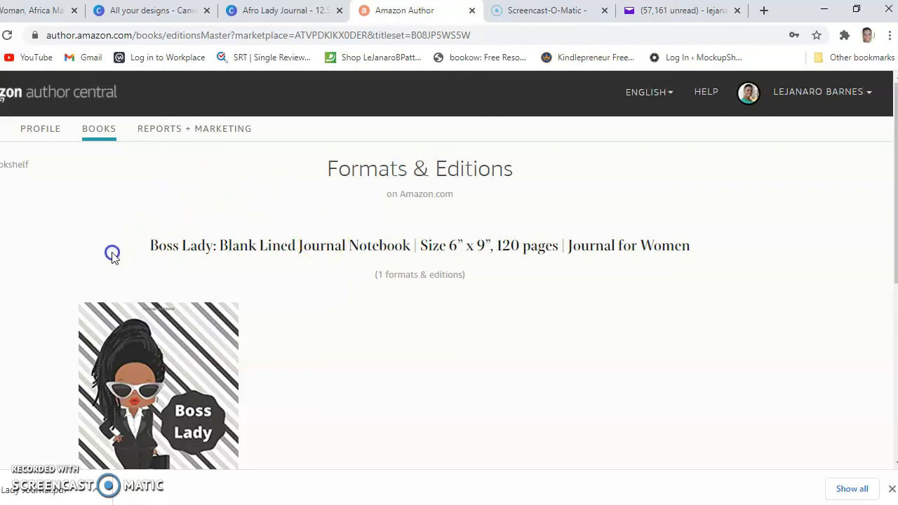